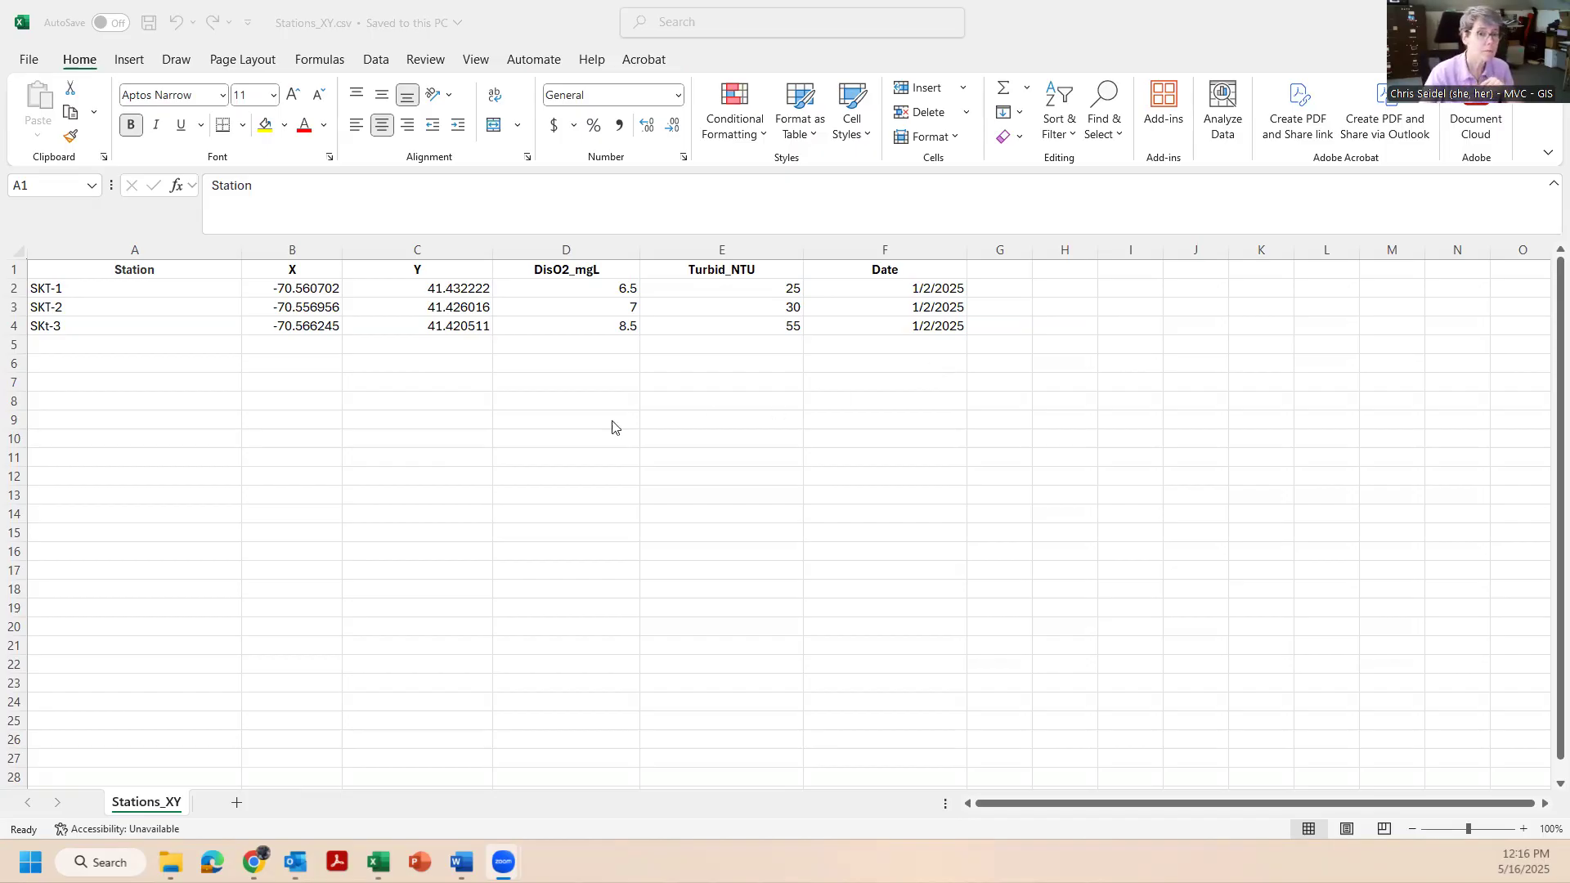
Step: Examine the Station, coordinate, DisO2_mgL and Turbid_NTU columns and the header row of Stations_XY.csv, and close the workbook
{"action": "left_click", "coordinate": [304, 248]}
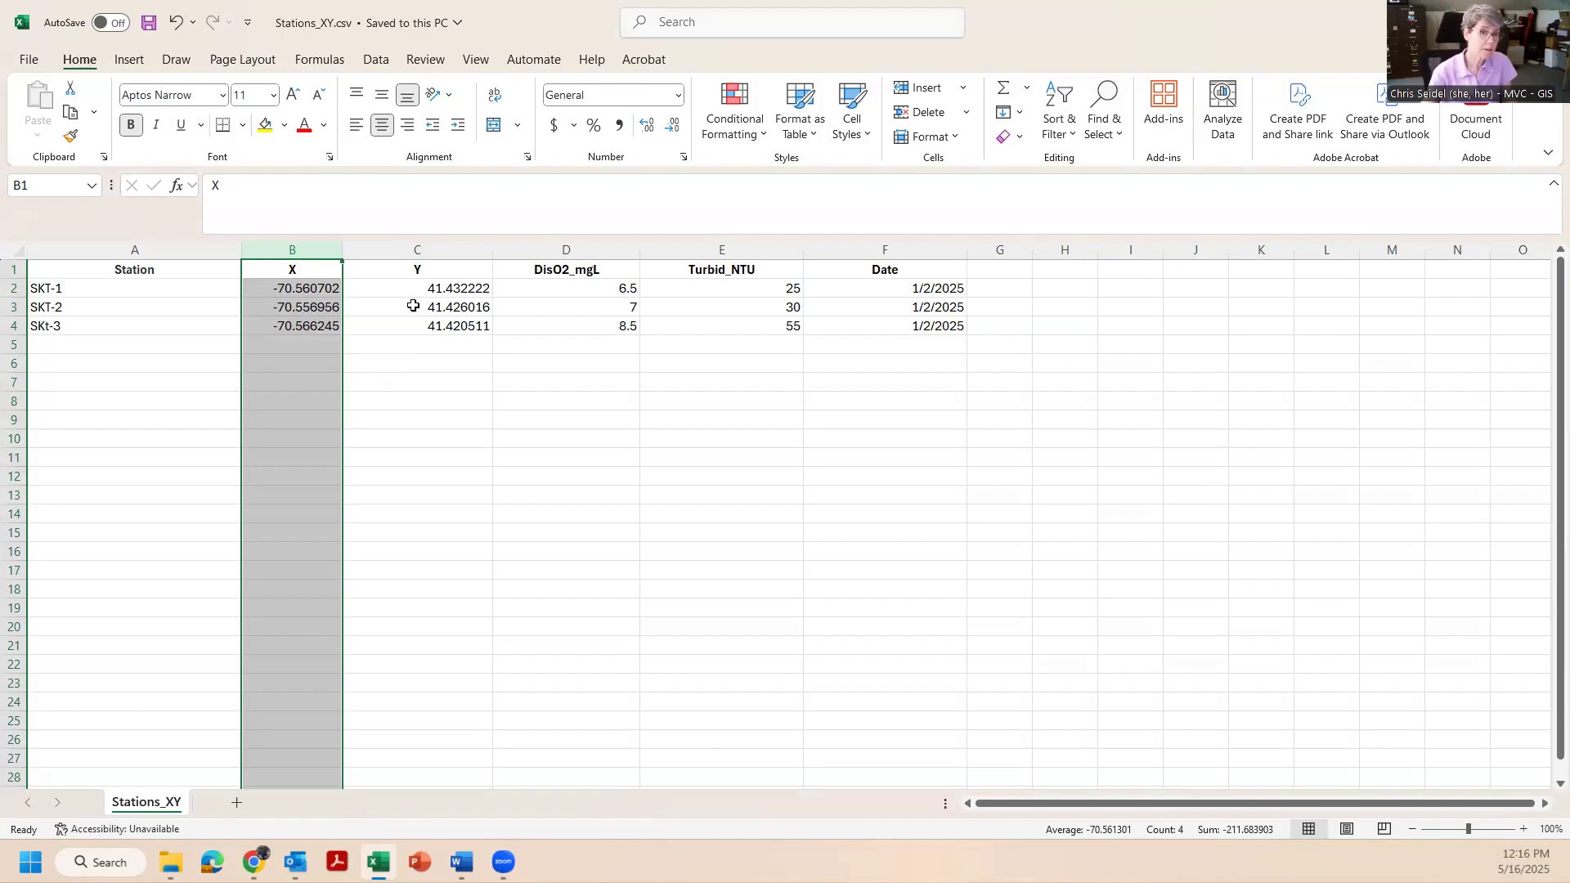
{"action": "left_click", "coordinate": [417, 250]}
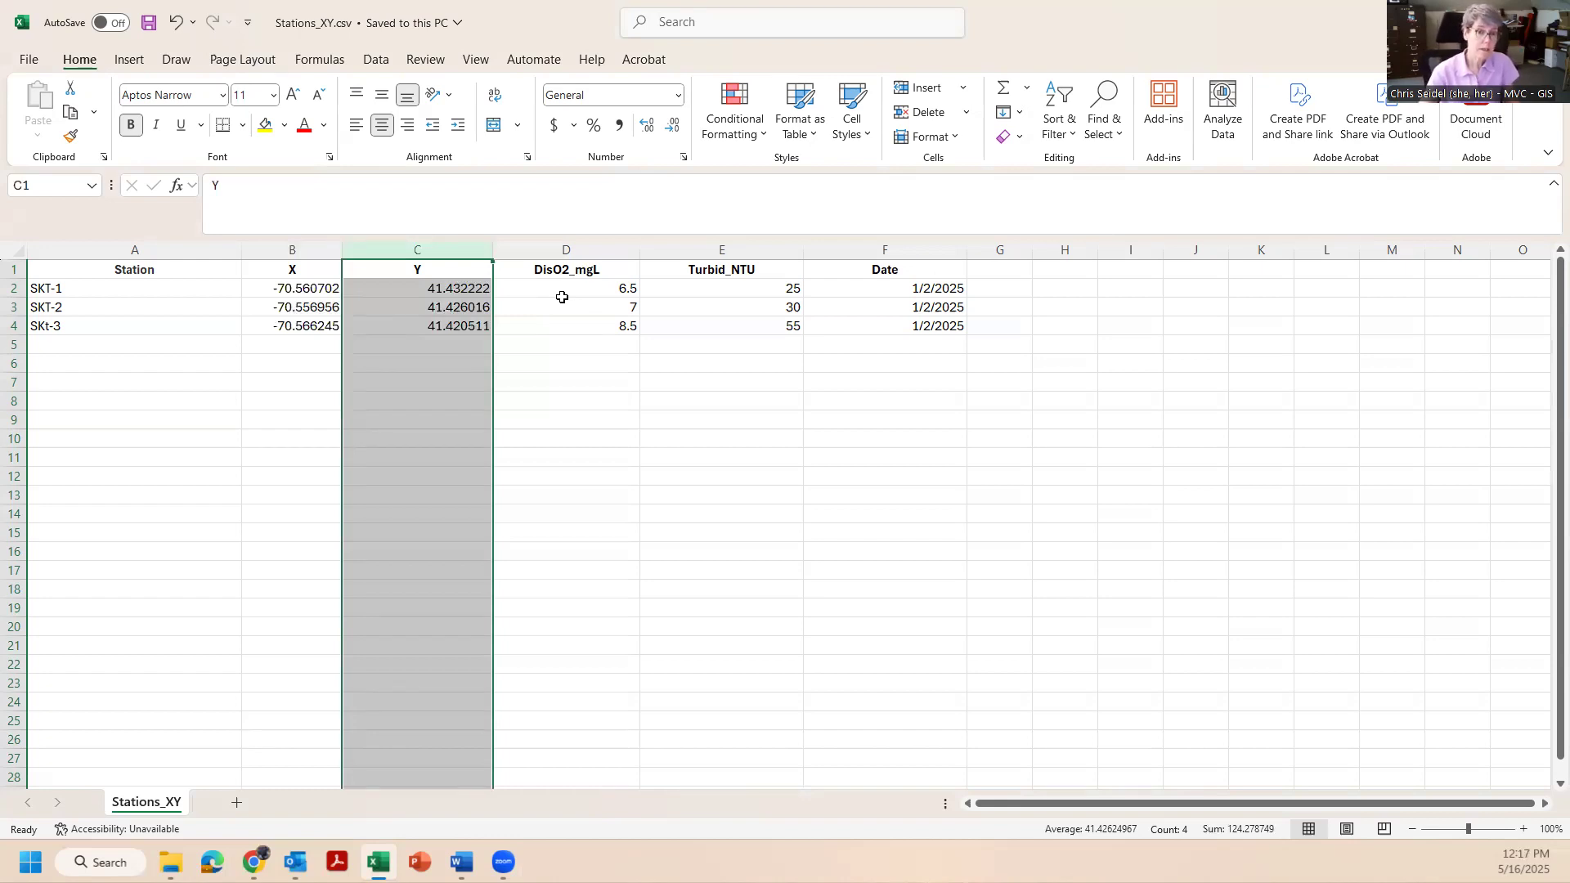
{"action": "left_click", "coordinate": [592, 242]}
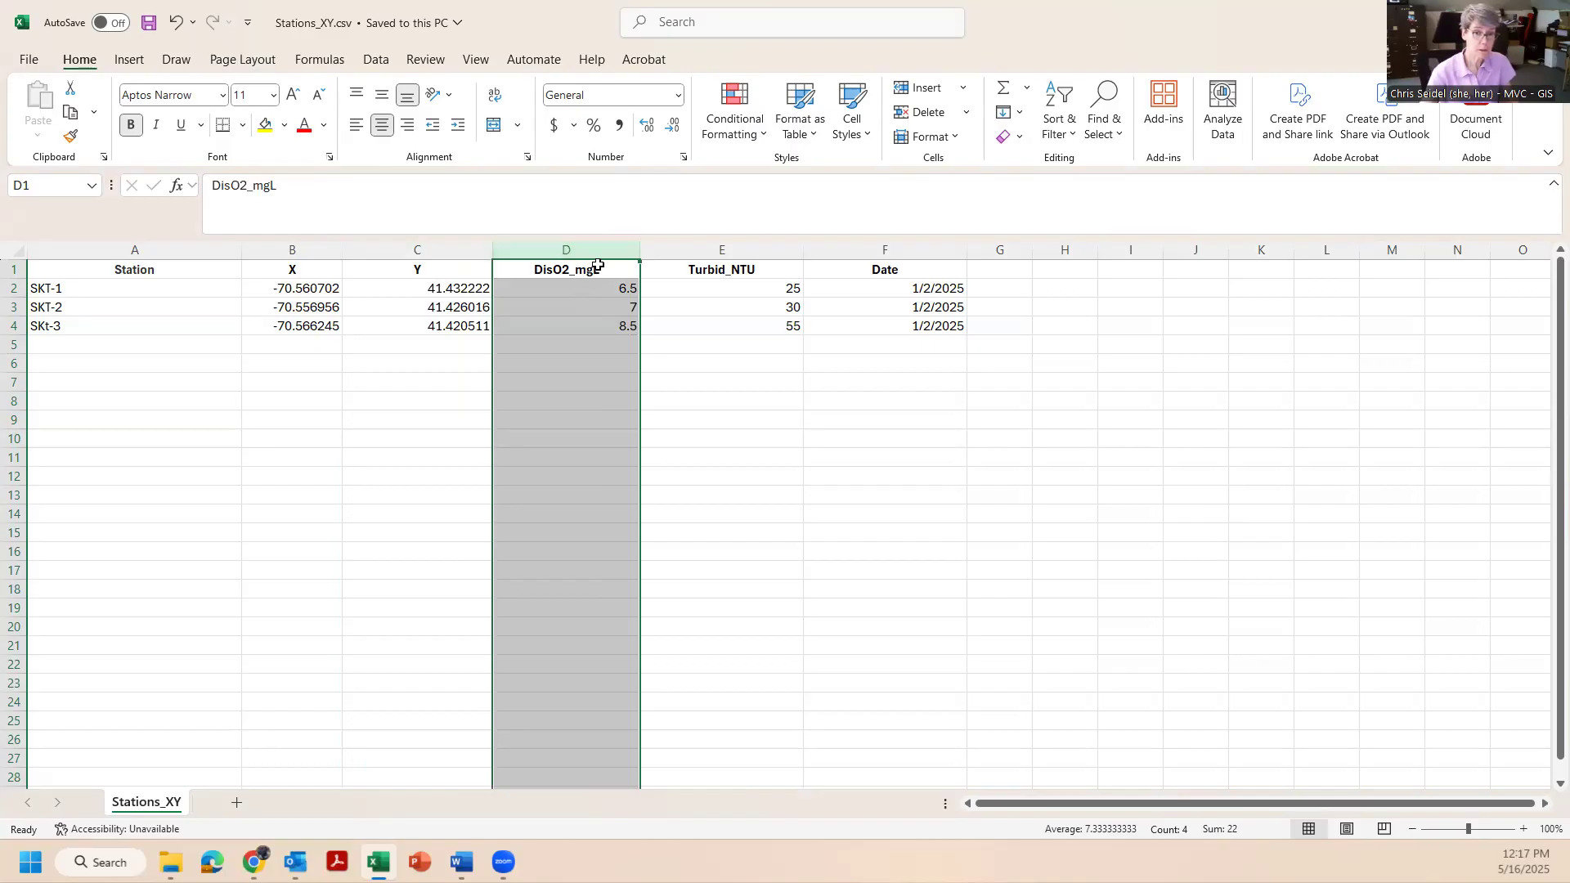
{"action": "left_click", "coordinate": [770, 248]}
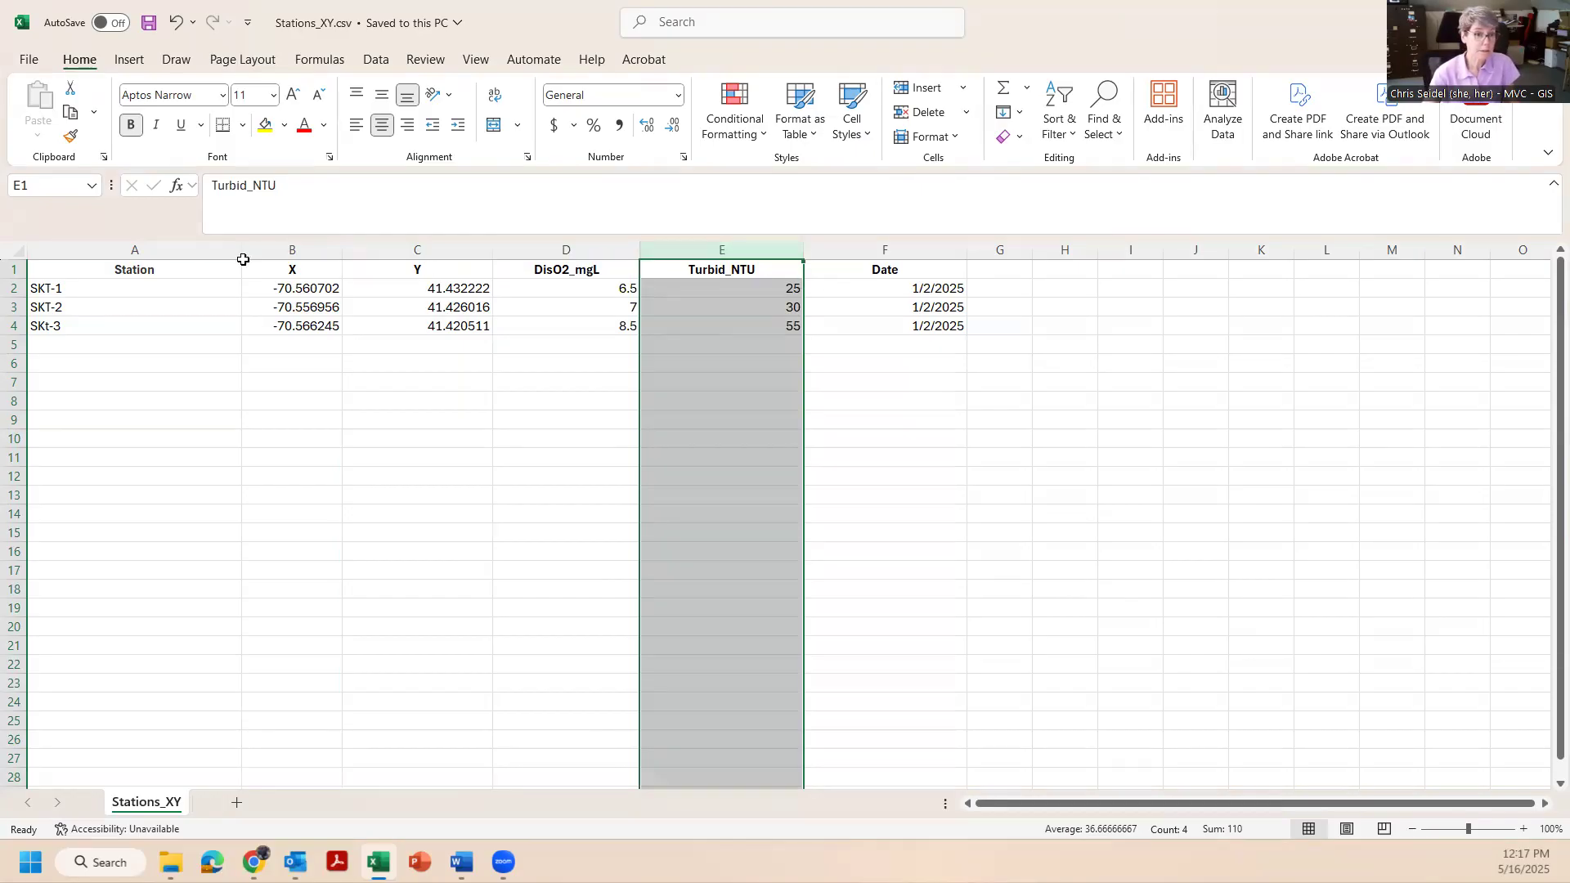
{"action": "left_click", "coordinate": [187, 251]}
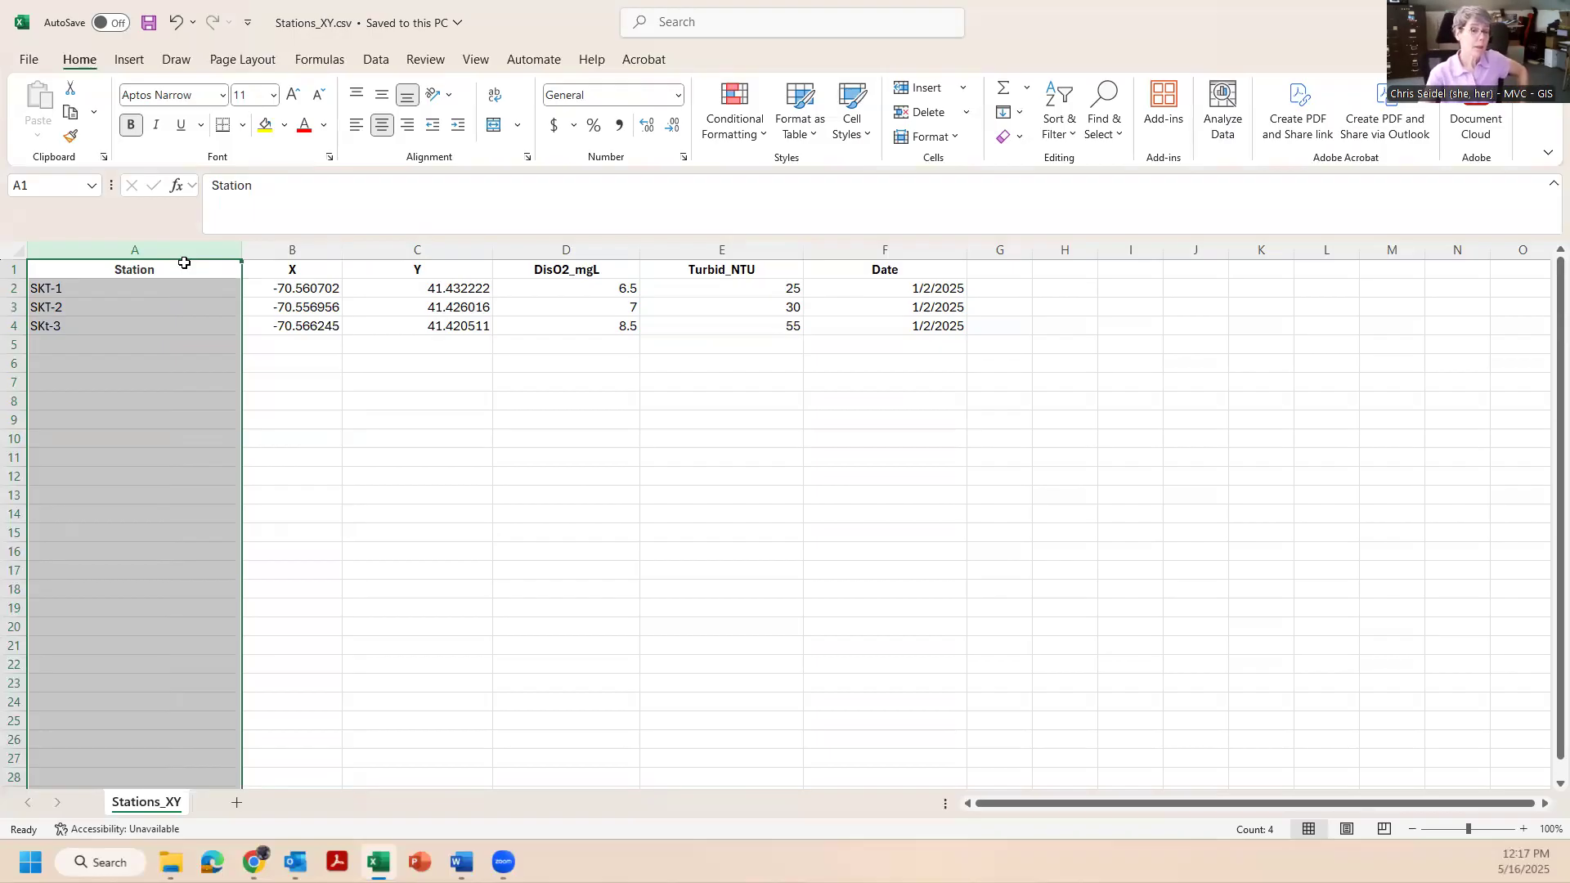
{"action": "left_click", "coordinate": [207, 266]}
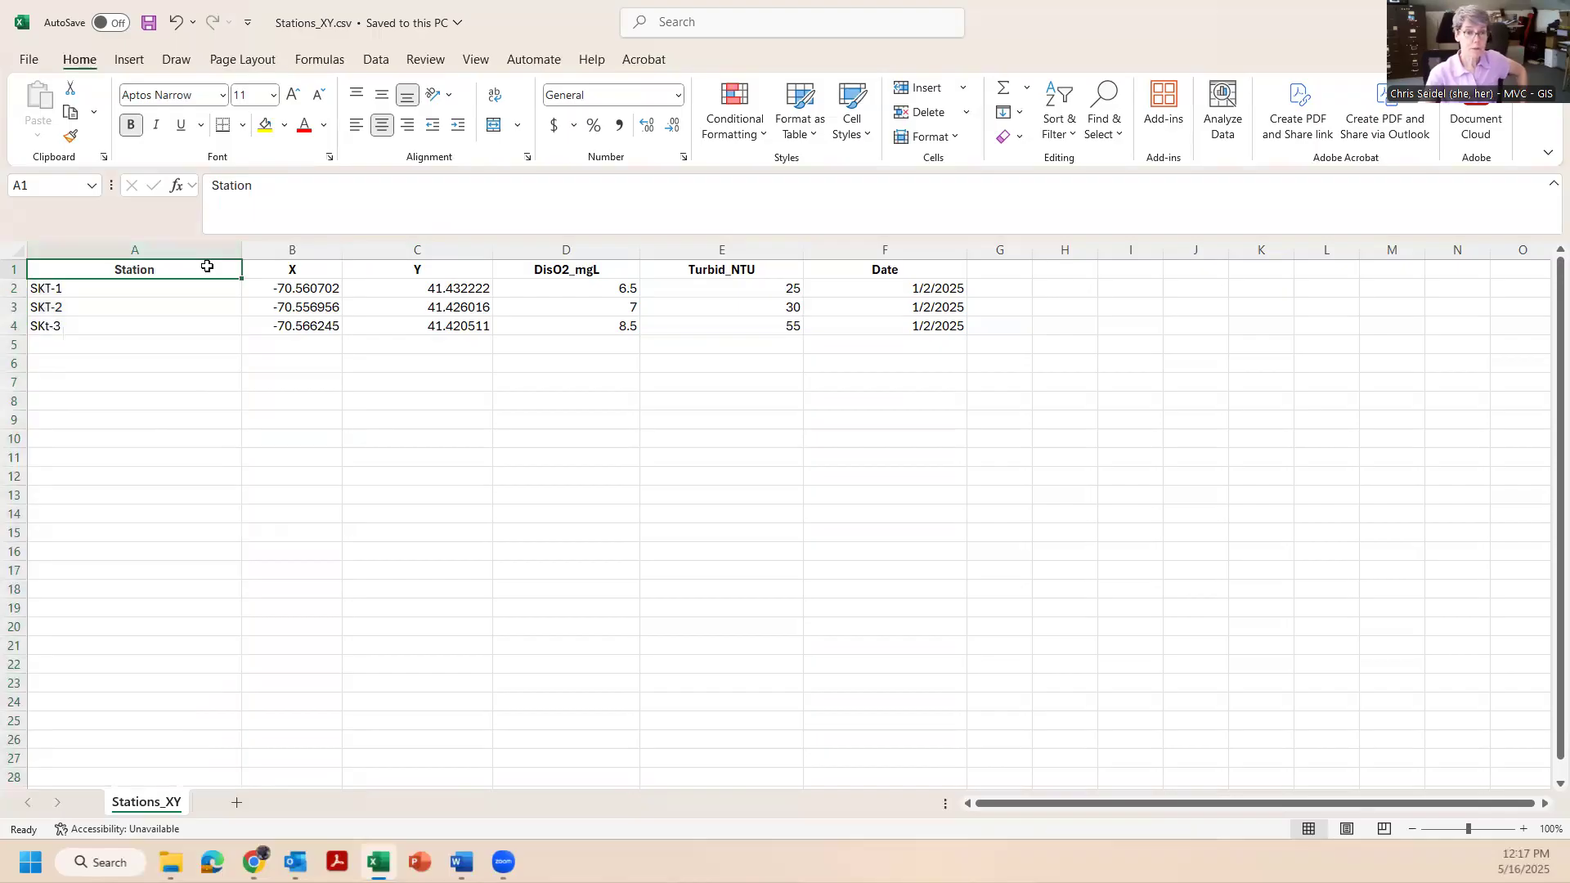
{"action": "left_click_drag", "start_coordinate": [207, 266], "coordinate": [833, 272]}
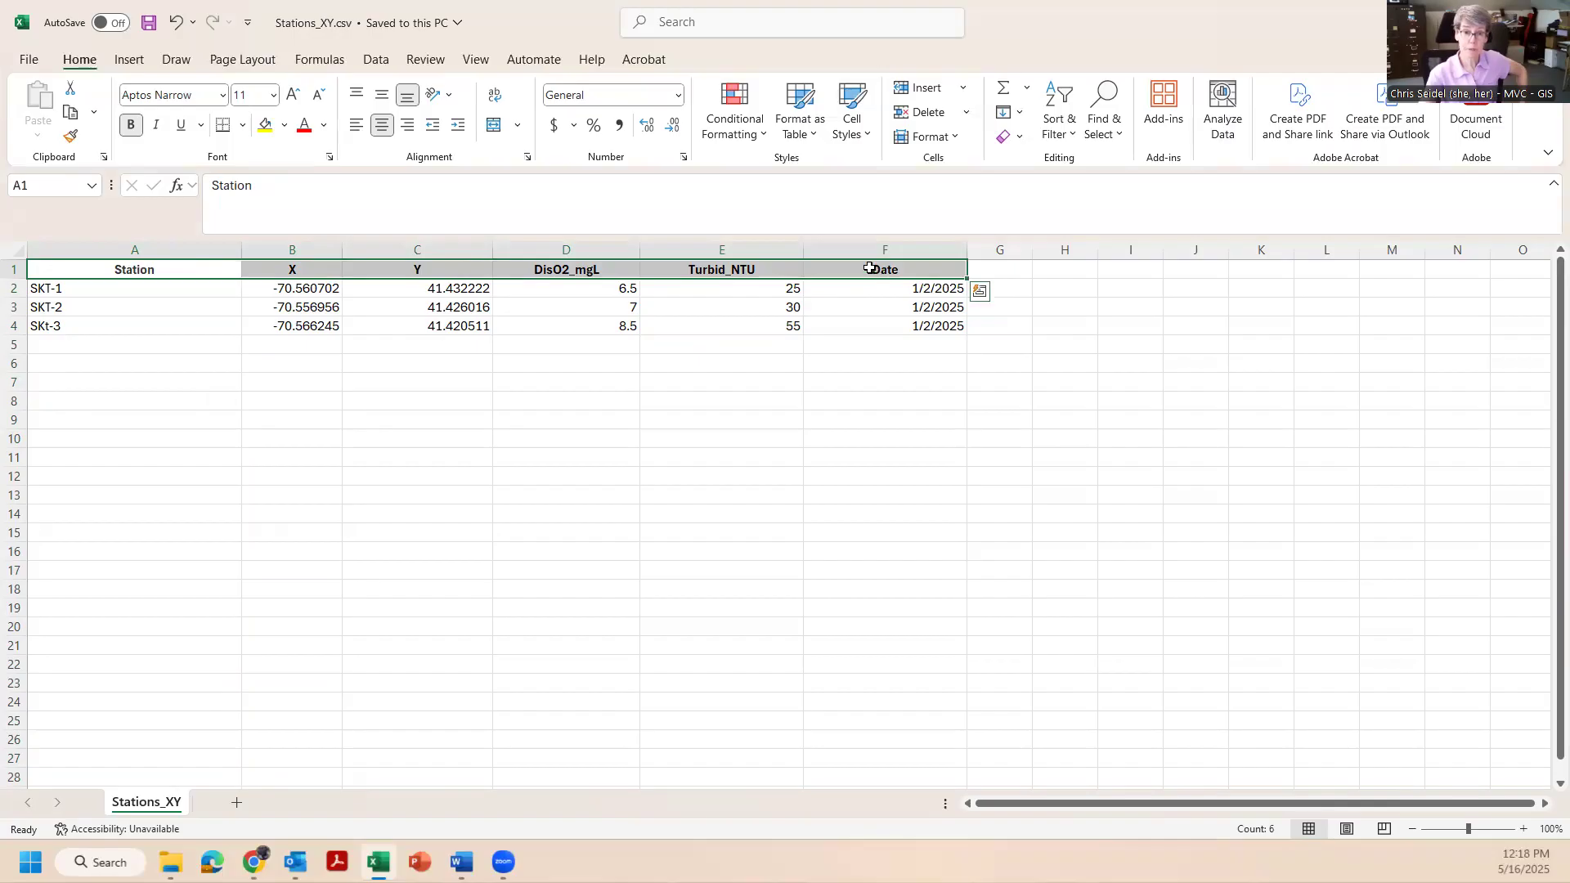
{"action": "left_click", "coordinate": [789, 263]}
{"action": "left_click", "coordinate": [621, 264]}
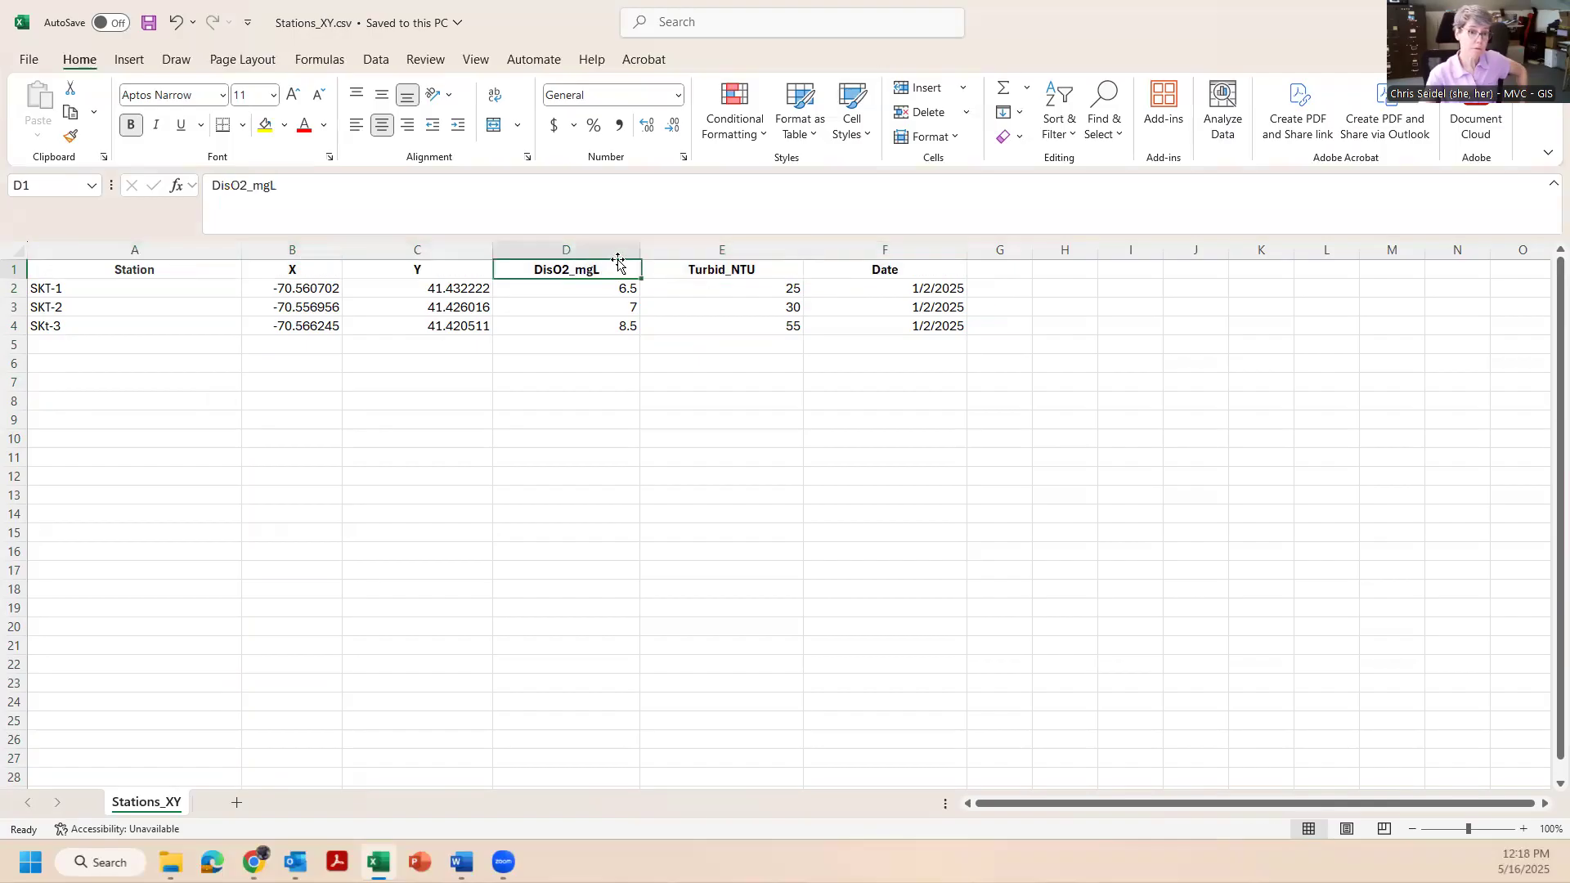
{"action": "left_click", "coordinate": [420, 266]}
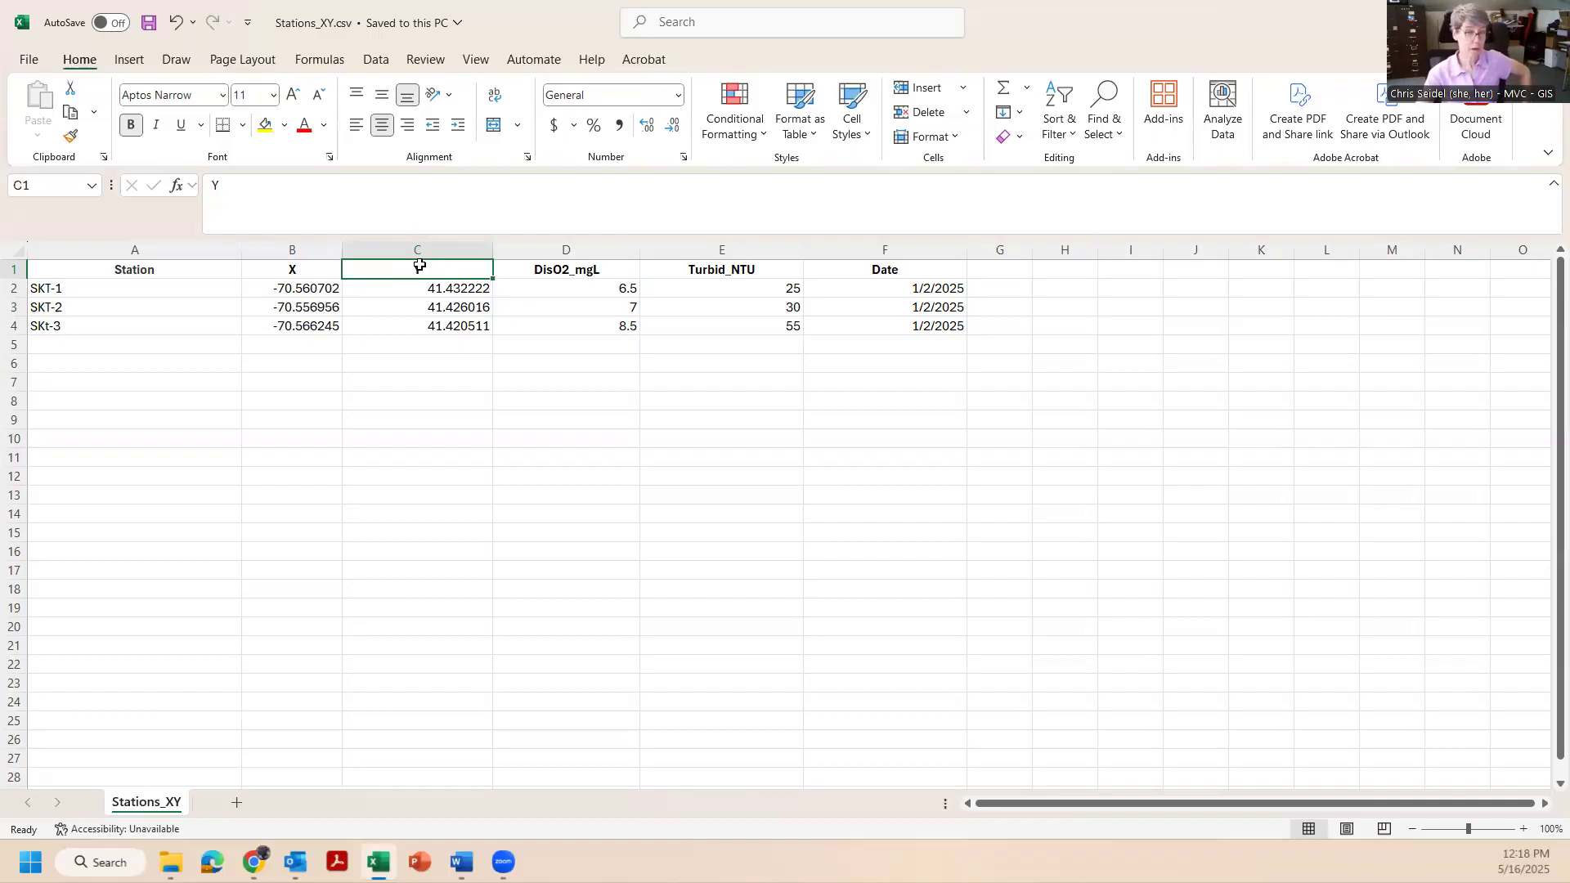
{"action": "left_click", "coordinate": [766, 372]}
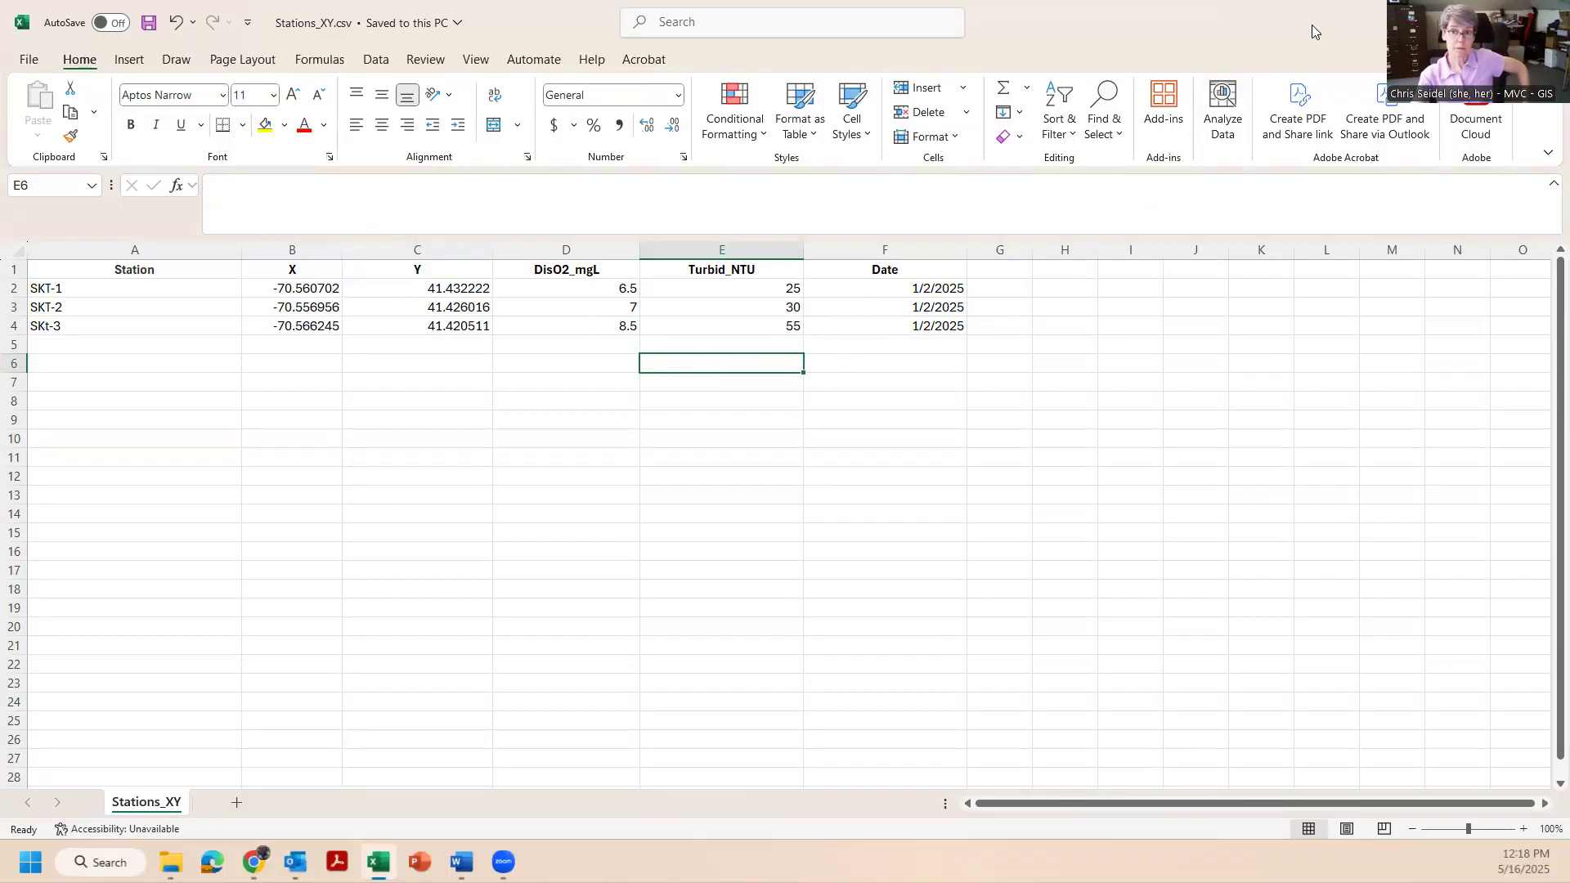
{"action": "left_click", "coordinate": [1549, 18]}
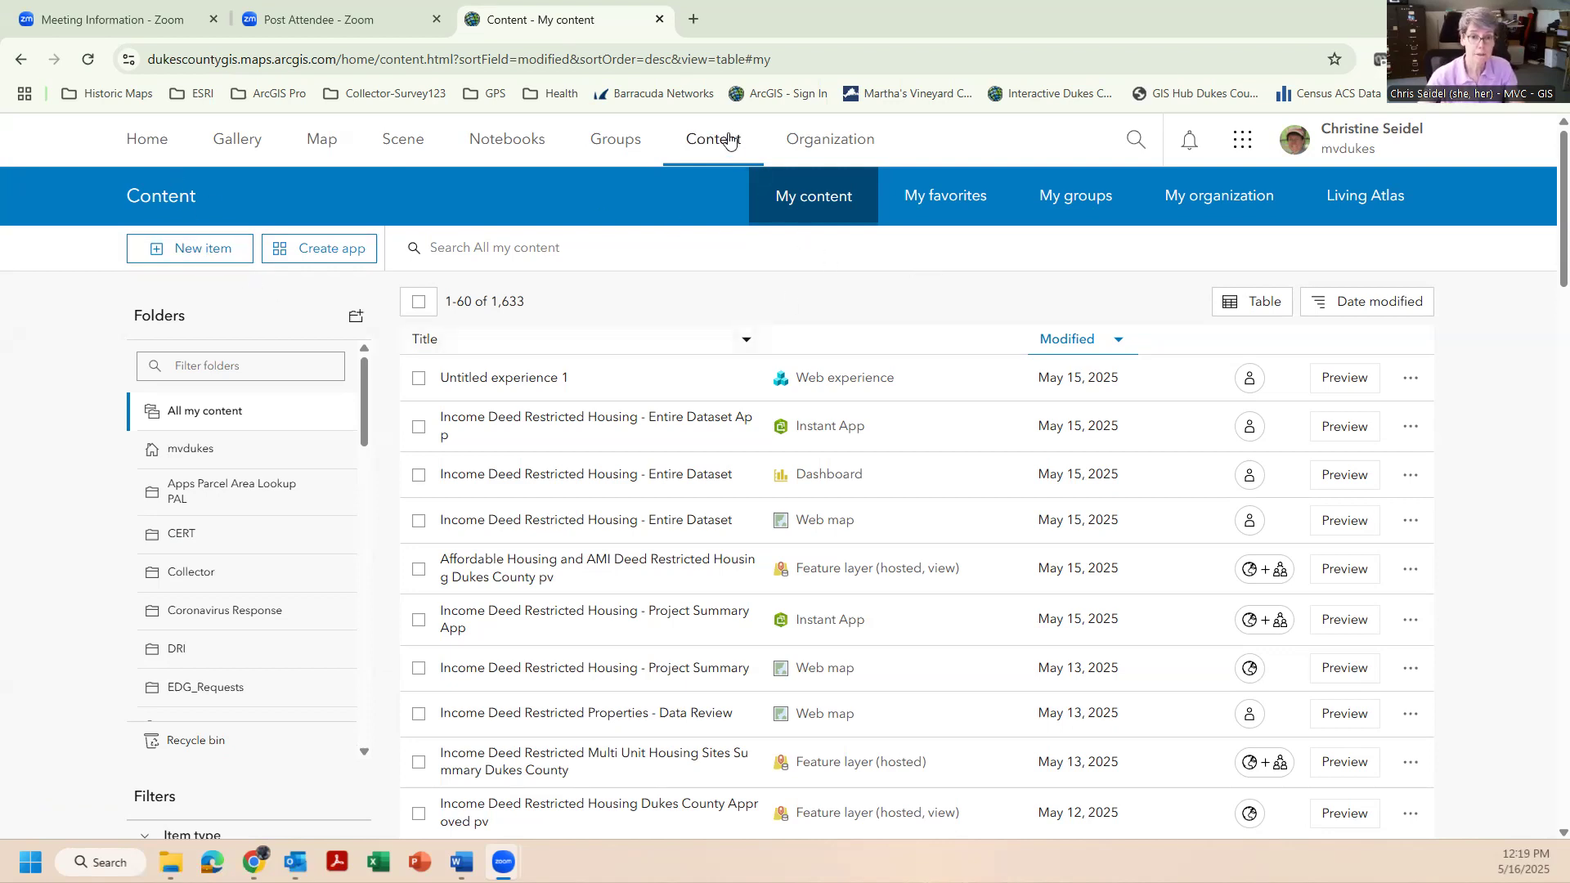
Step: In ArcGIS Online, upload Stations_XY.csv as a new item with the option to create a hosted feature layer or table
{"action": "left_click", "coordinate": [207, 249]}
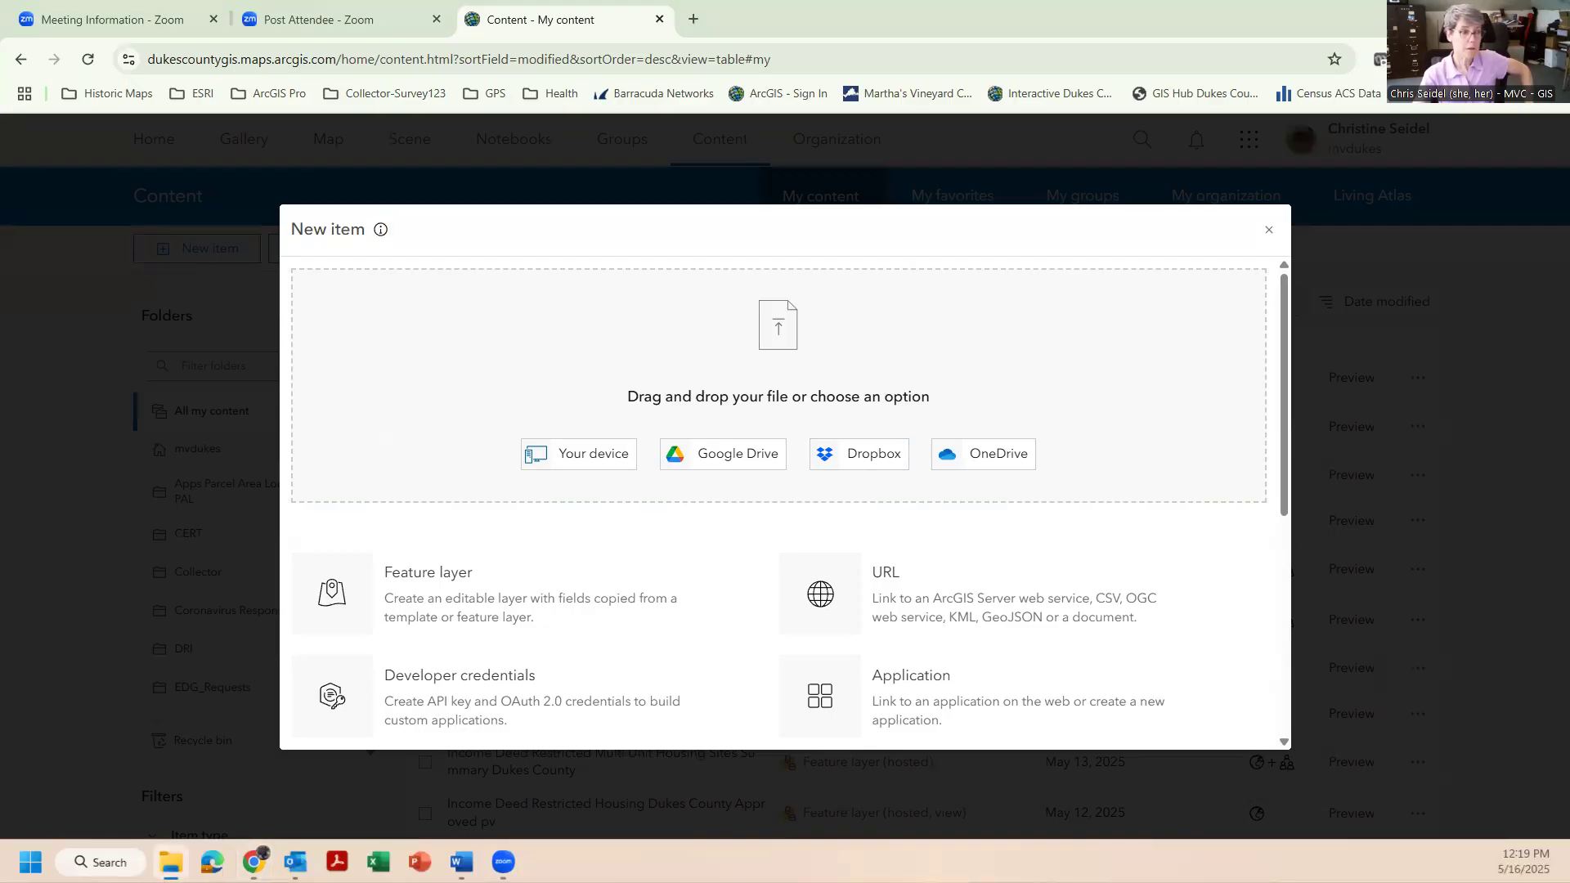
{"action": "left_click_drag", "start_coordinate": [0, 703], "coordinate": [830, 412]}
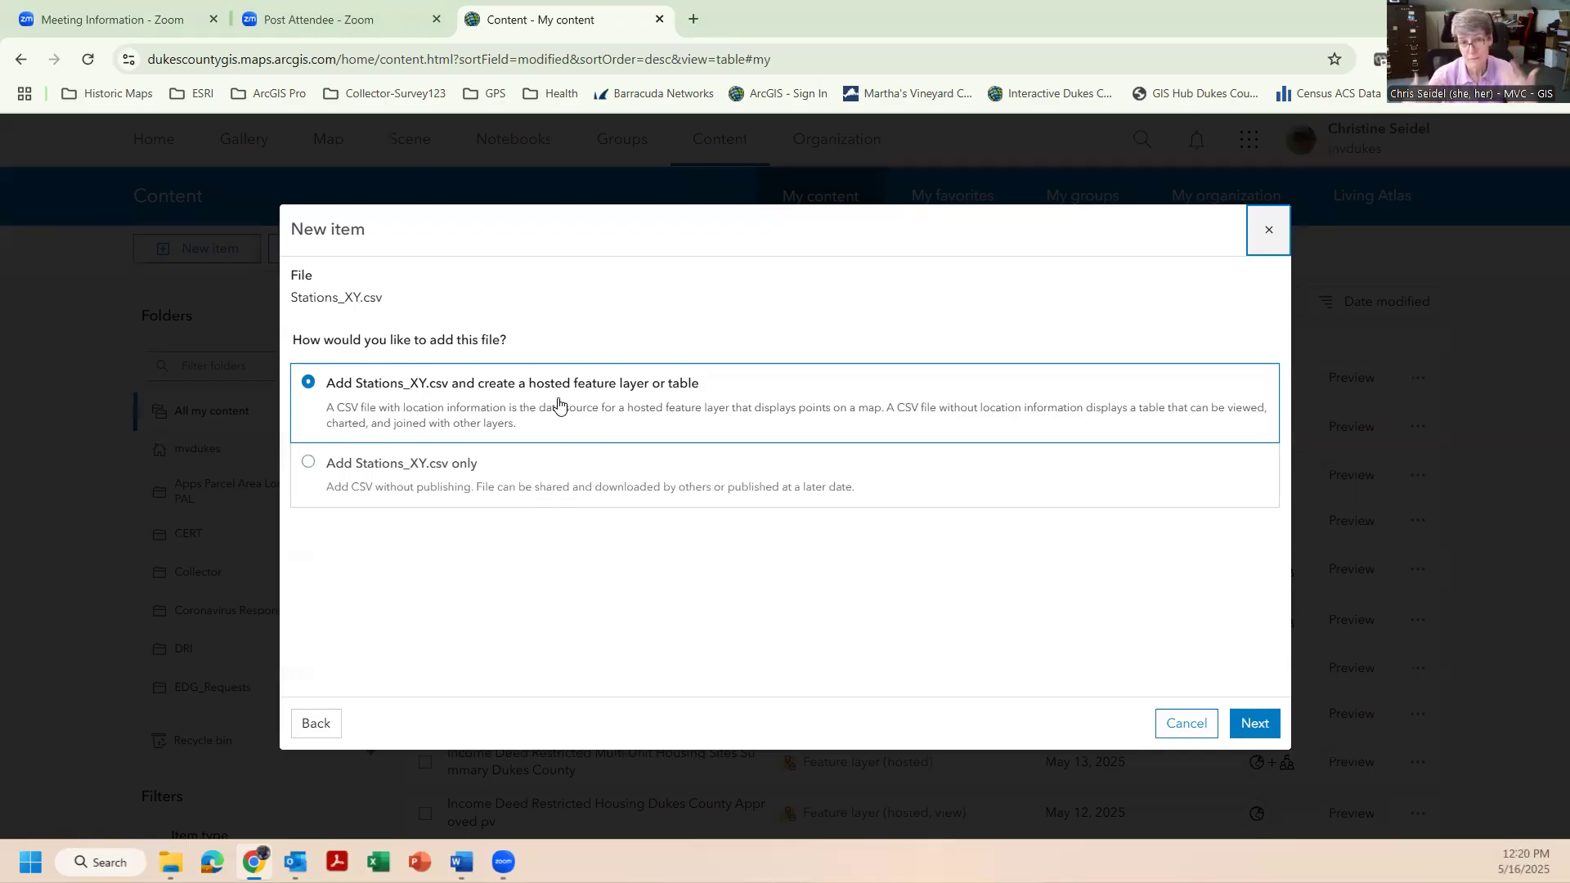
{"action": "left_click", "coordinate": [1244, 723]}
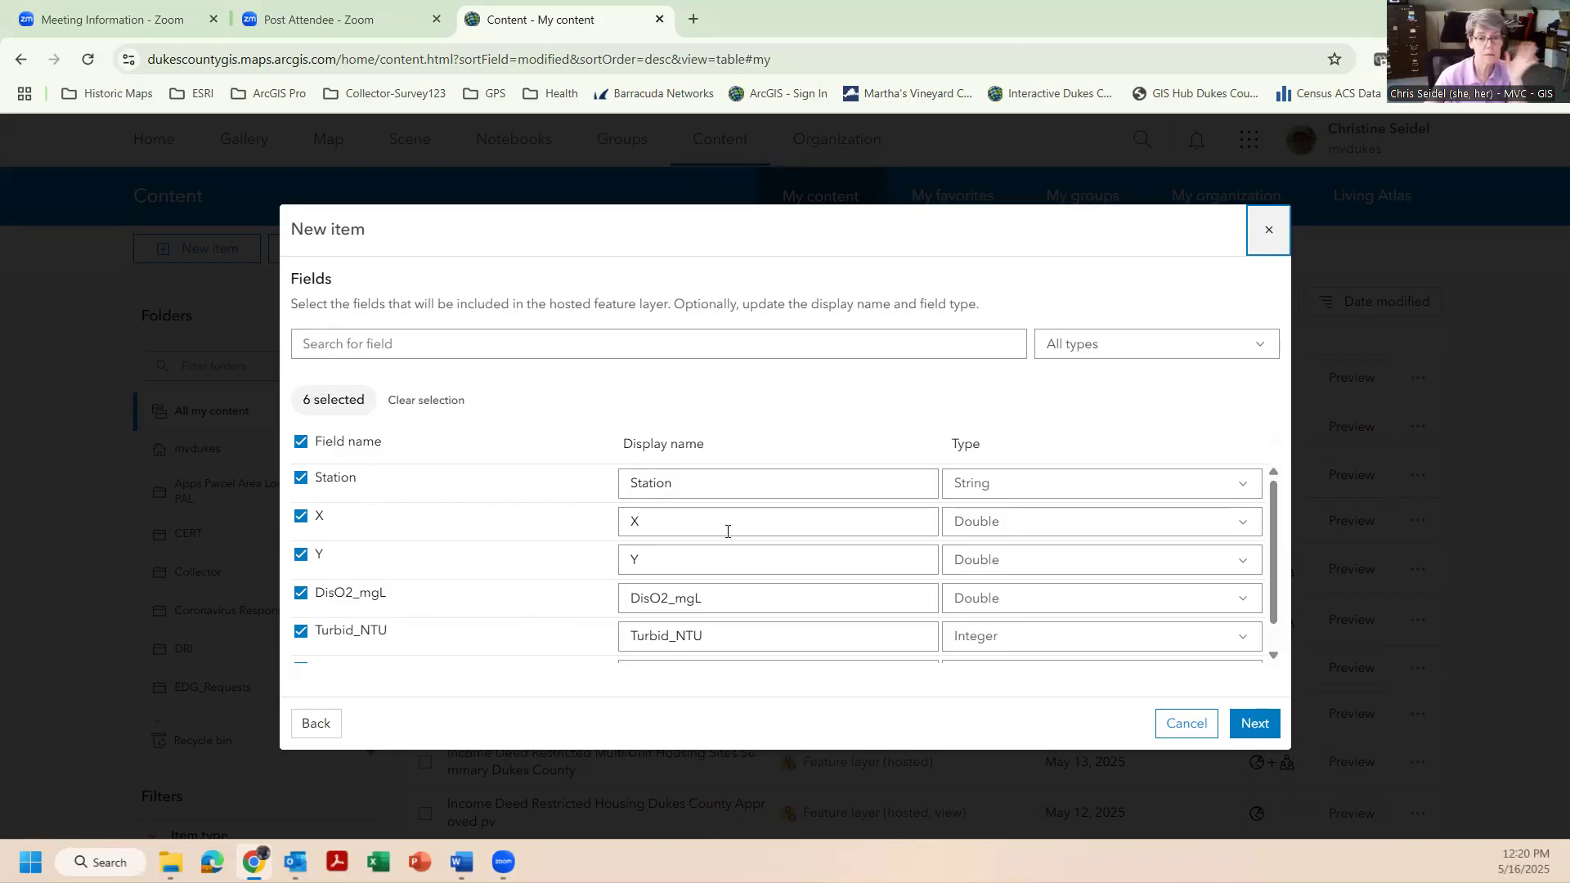
Step: Accept all six fields with their types, and keep Y as the latitude field and X as the longitude field
{"action": "mouse_move", "coordinate": [1274, 529]}
{"action": "left_mouse_down"}
{"action": "mouse_move", "coordinate": [1279, 554]}
{"action": "mouse_move", "coordinate": [1279, 513]}
{"action": "left_mouse_up"}
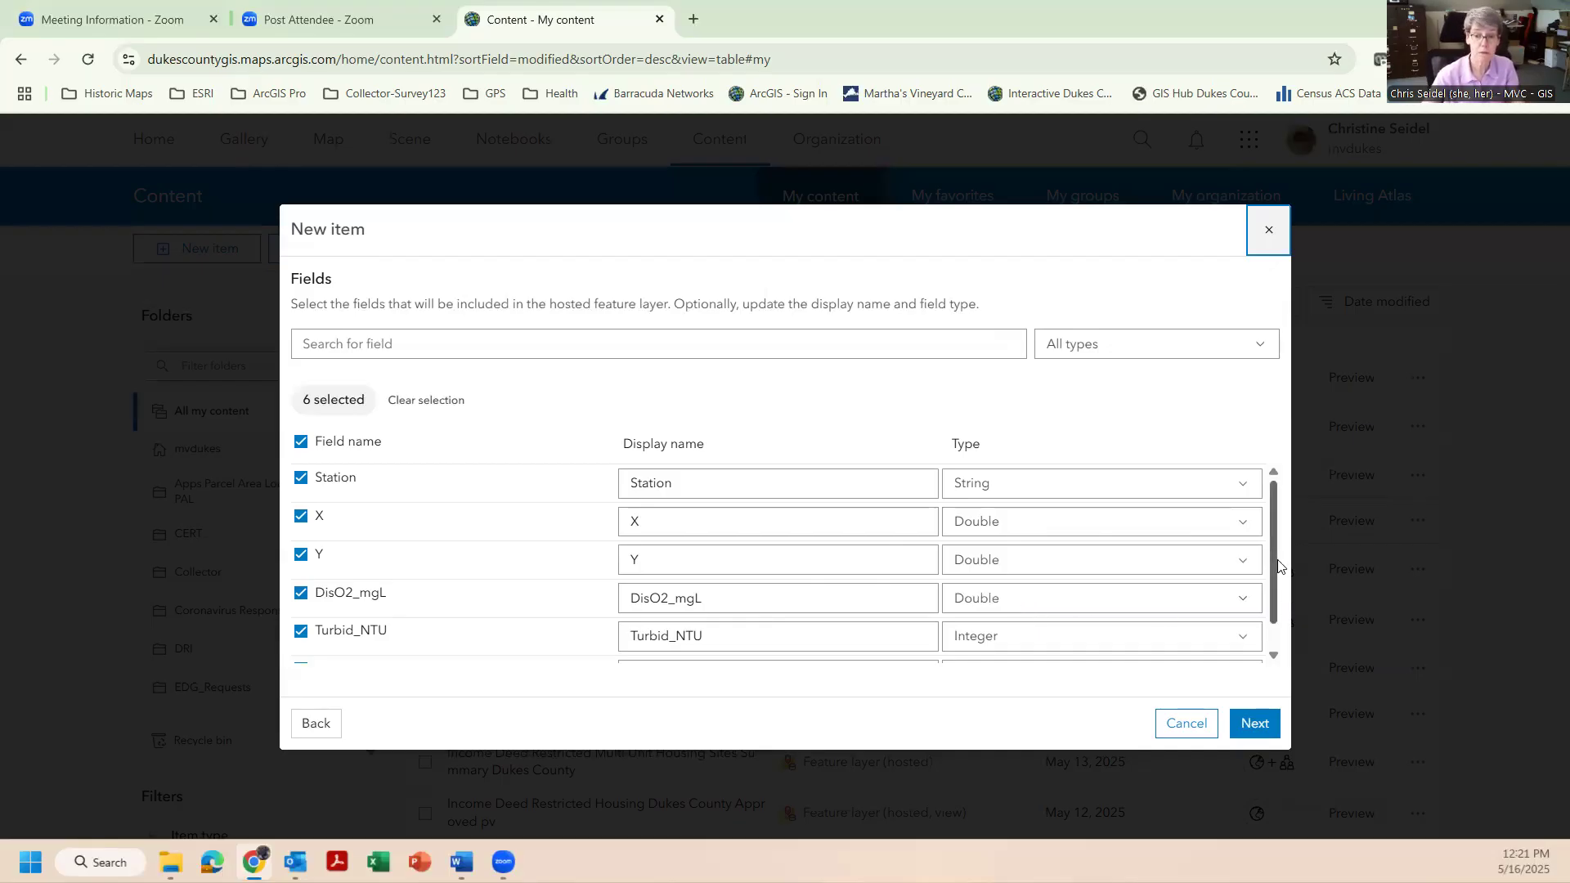
{"action": "scroll", "coordinate": [1280, 601], "scroll_direction": "down", "scroll_amount": 1}
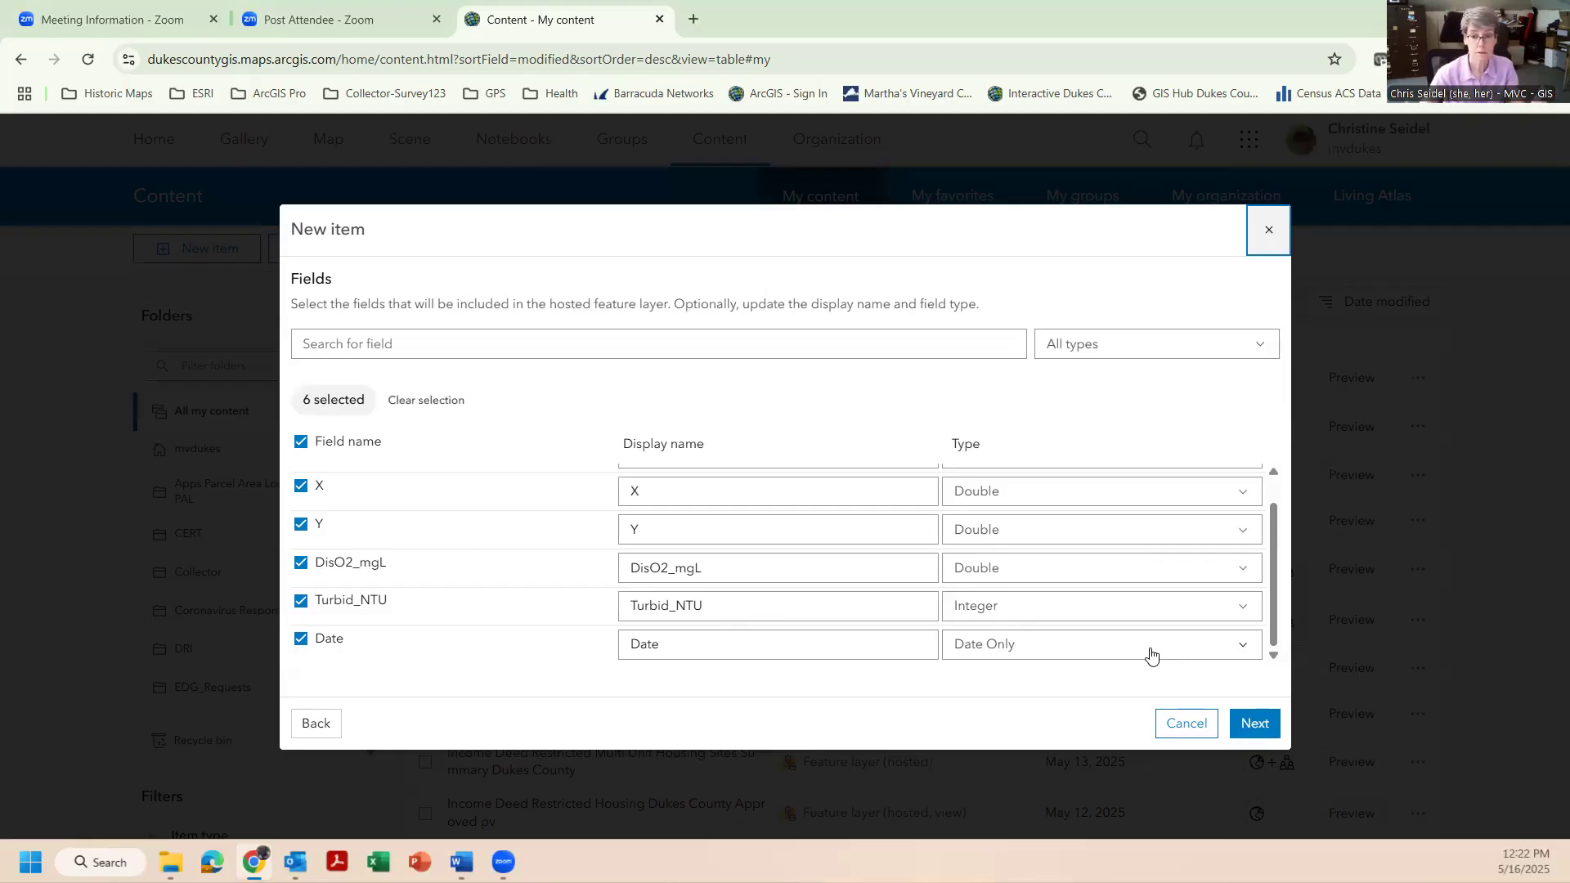
{"action": "left_click", "coordinate": [1257, 725]}
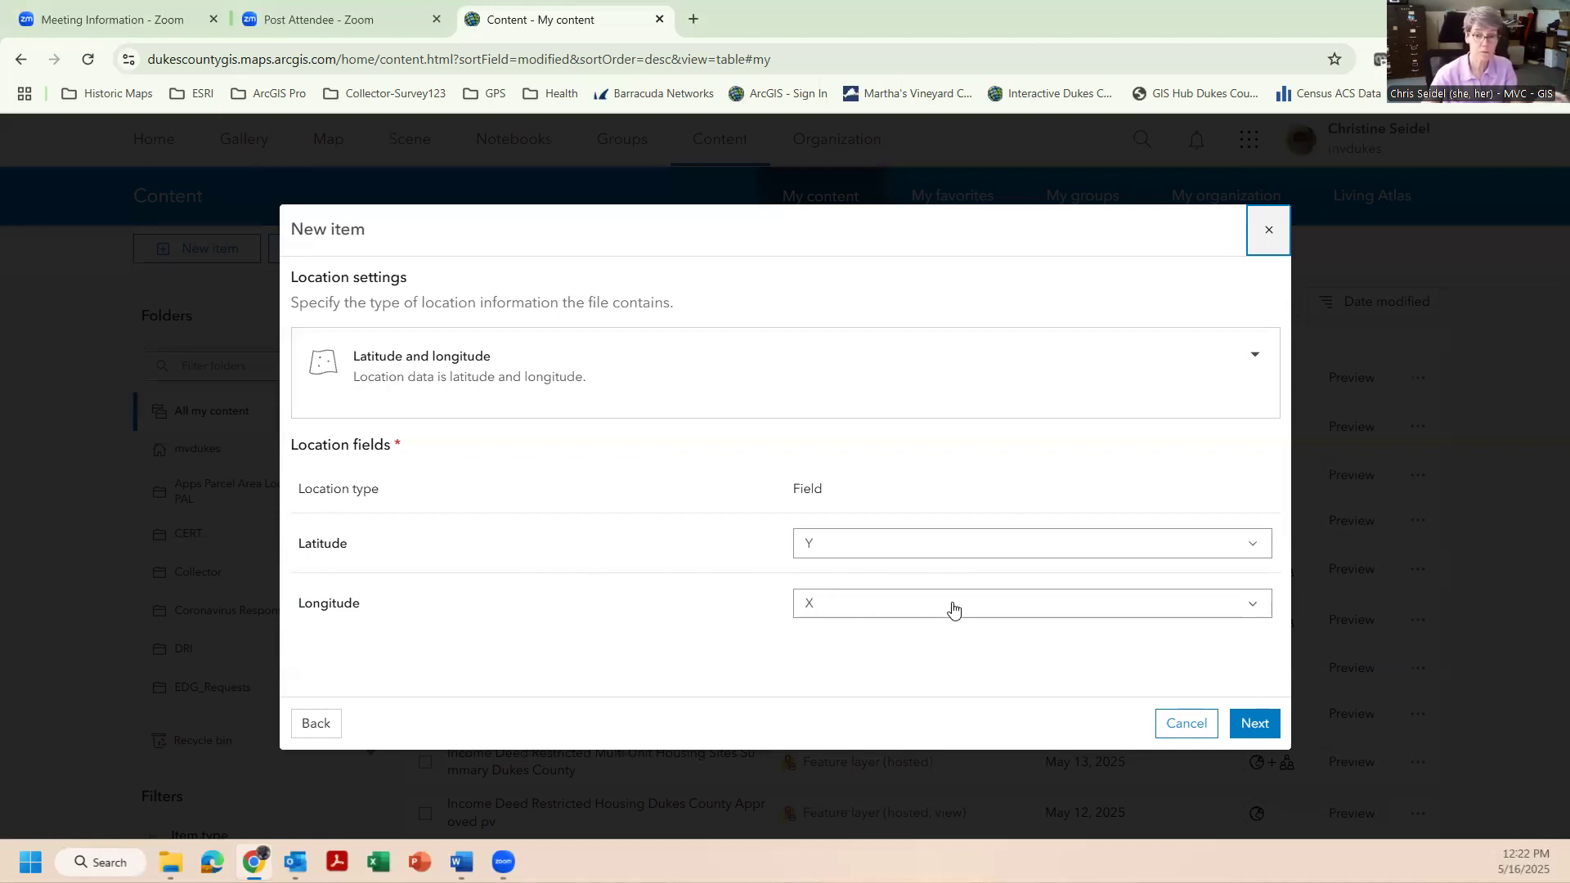
{"action": "left_click", "coordinate": [1252, 726]}
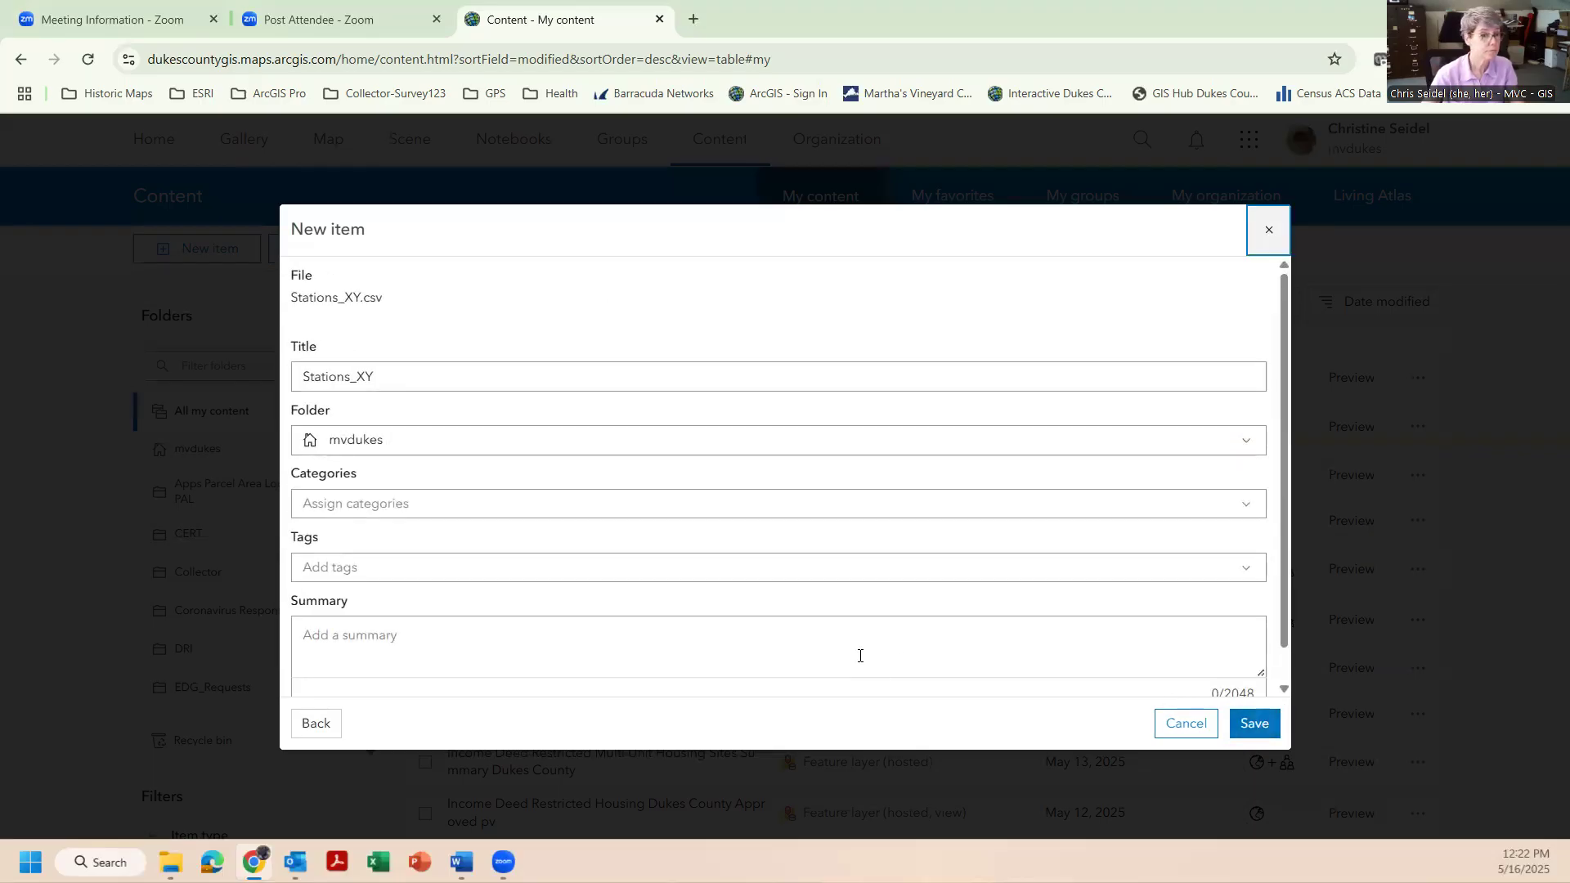
Step: Title the new item "Water Sampling Stations Demo"
{"action": "left_click", "coordinate": [450, 374]}
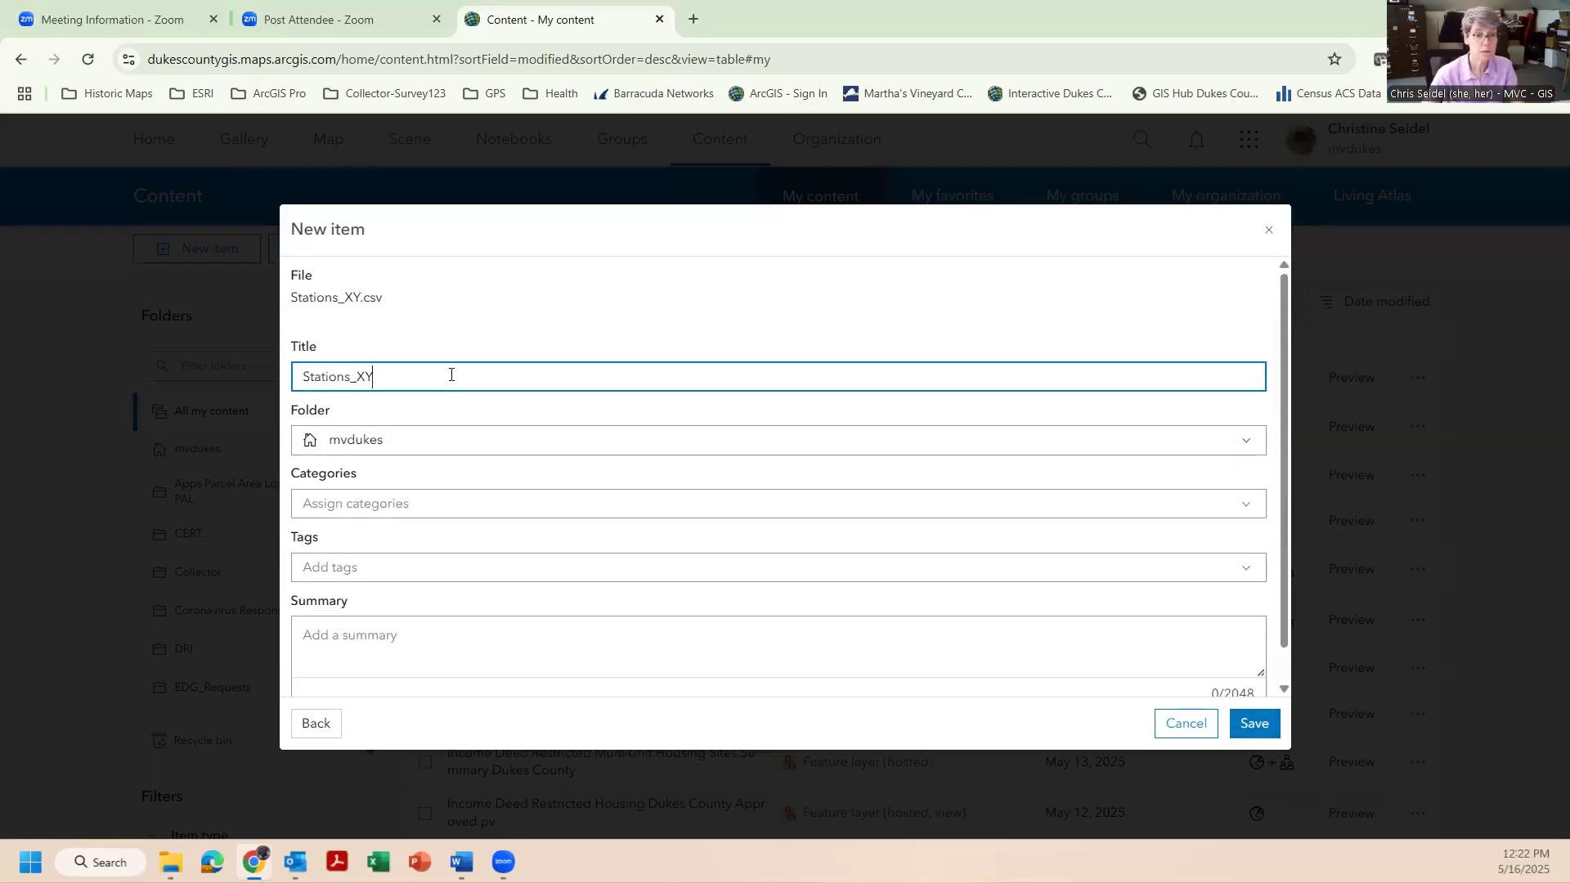
{"action": "left_click_drag", "start_coordinate": [450, 374], "coordinate": [268, 363]}
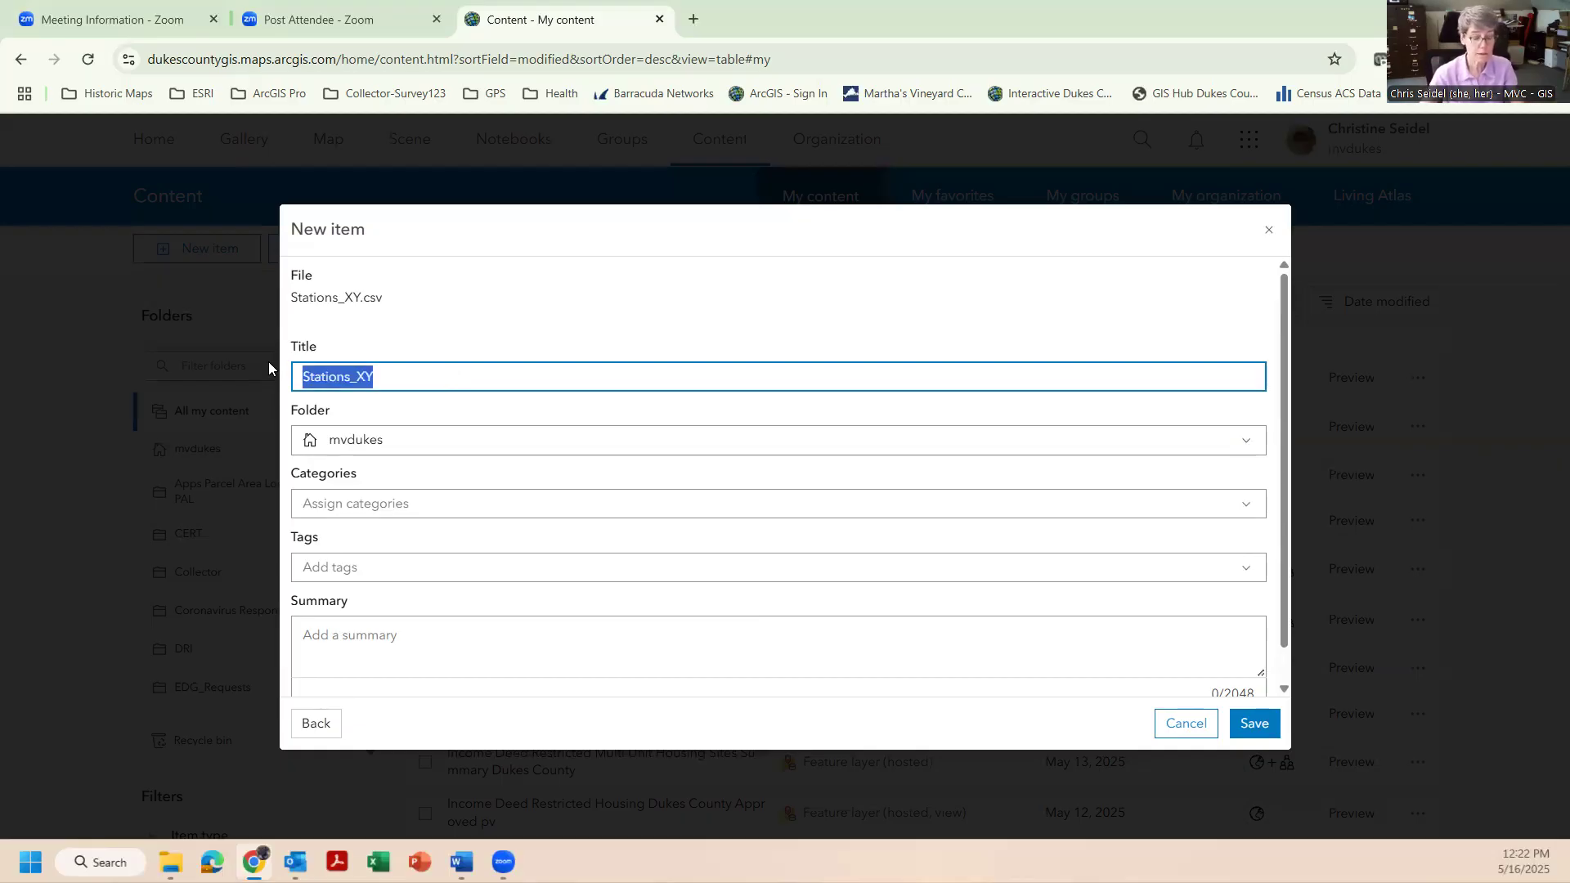
{"action": "type", "text": "Water Sa"}
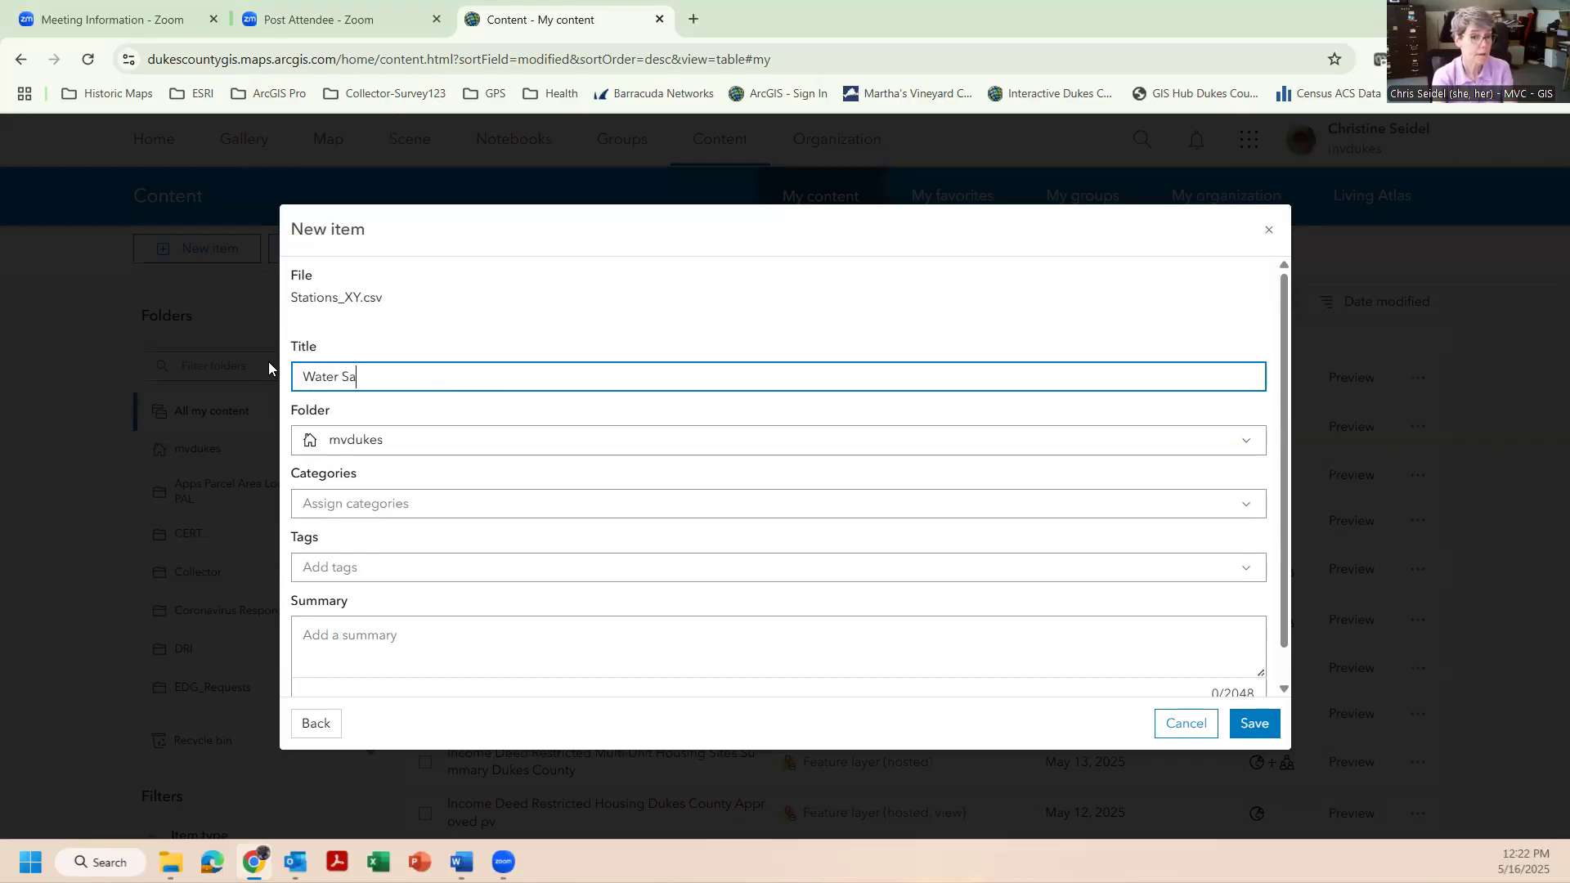
{"action": "type", "text": "mpling Stations Demo"}
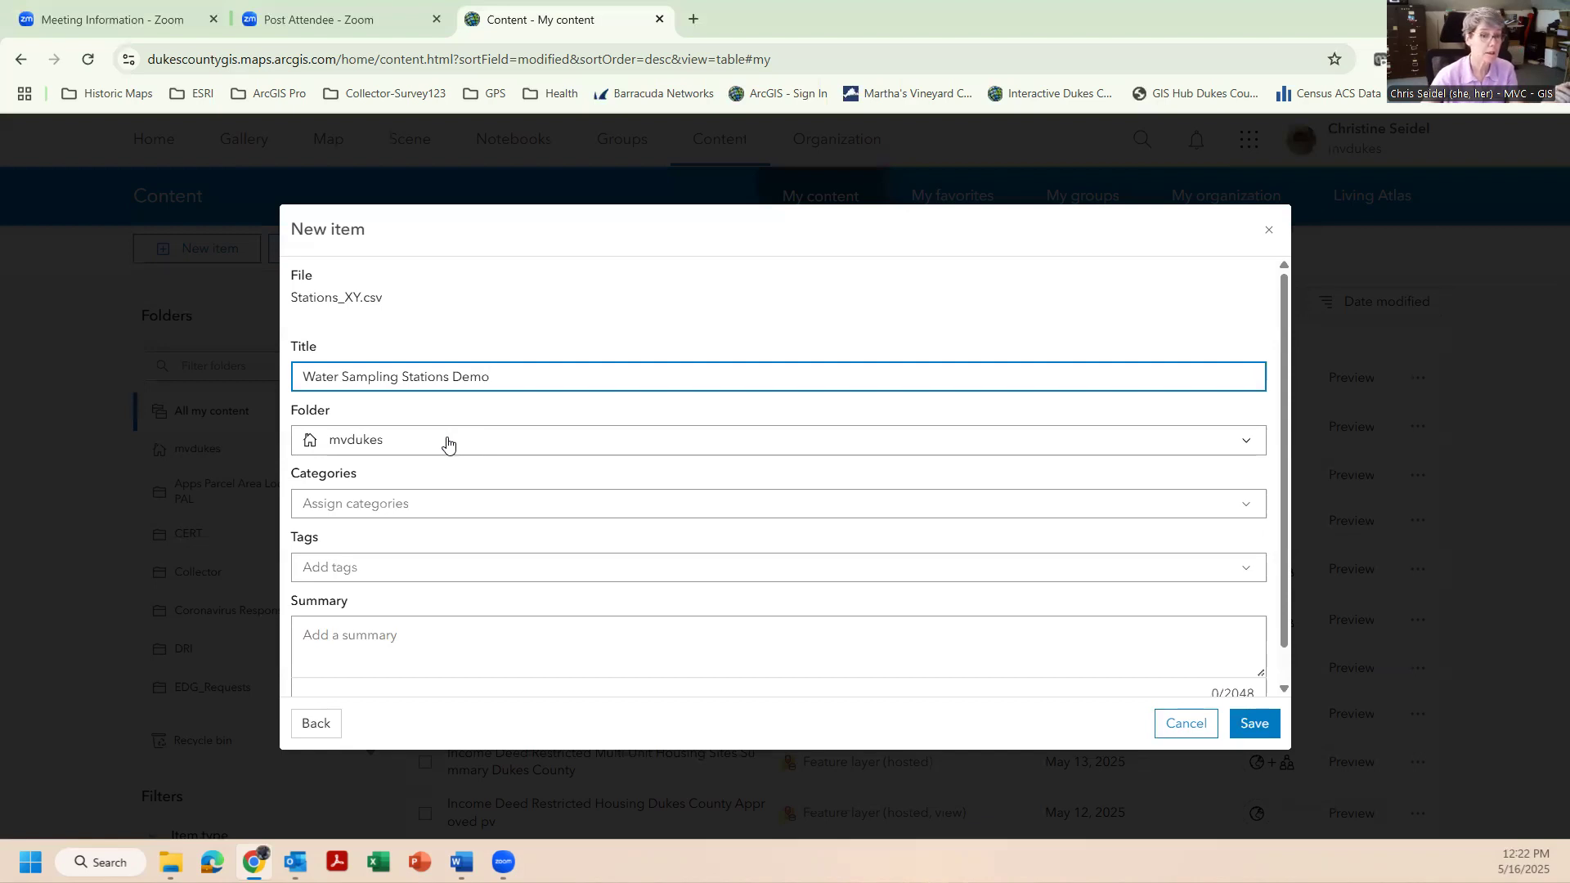
Step: Assign the categories Environment, Health and Water Quality to the new item
{"action": "left_click", "coordinate": [442, 504]}
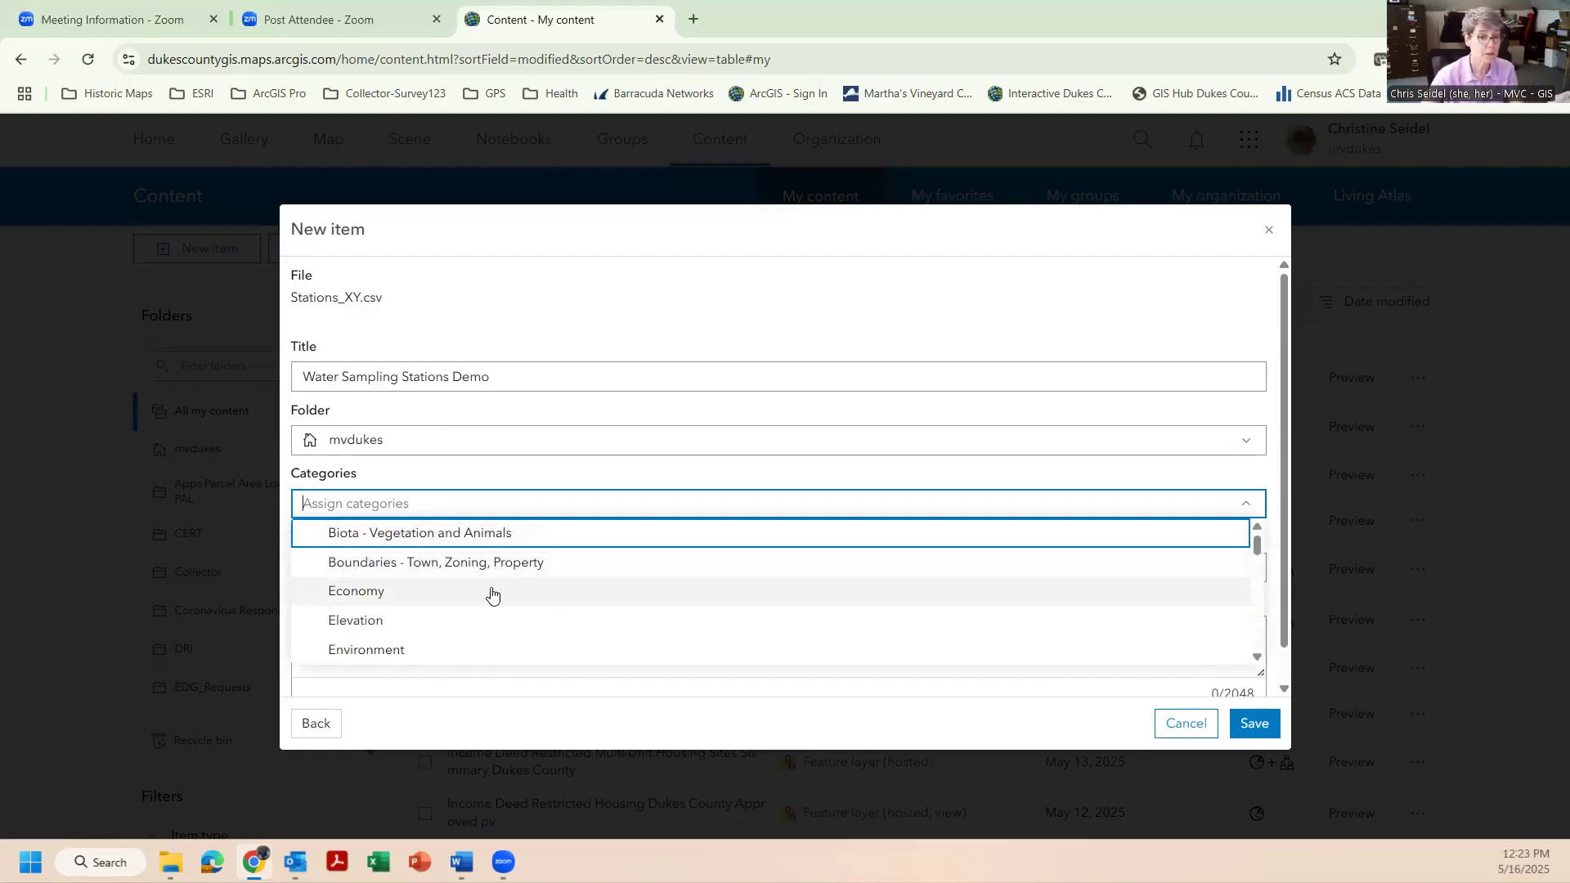
{"action": "scroll", "coordinate": [488, 595], "scroll_direction": "down", "scroll_amount": 1}
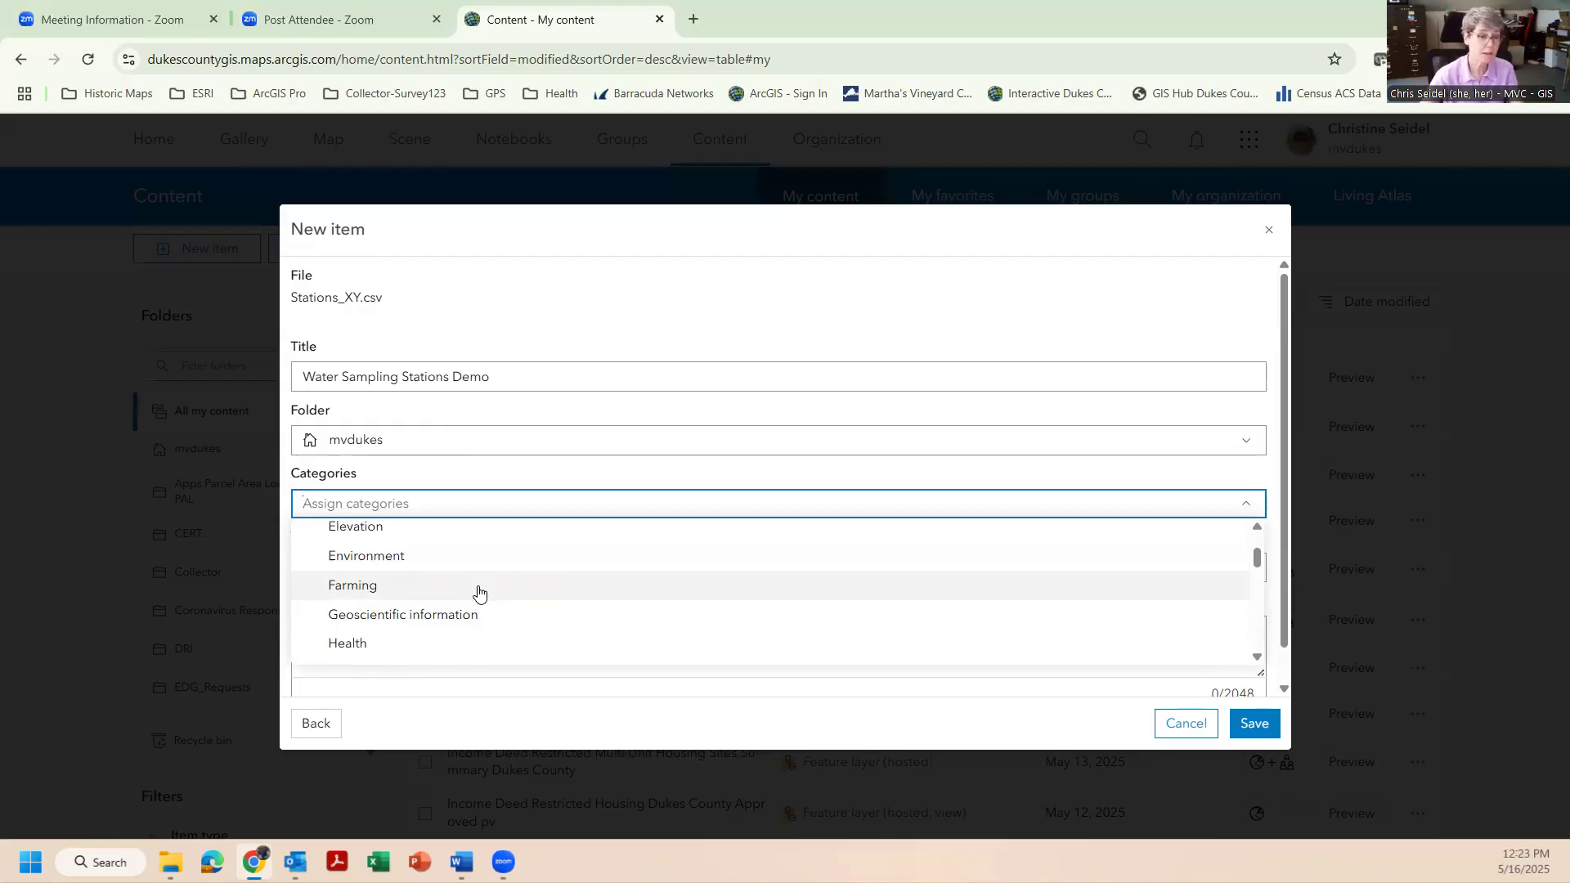
{"action": "left_click", "coordinate": [392, 564]}
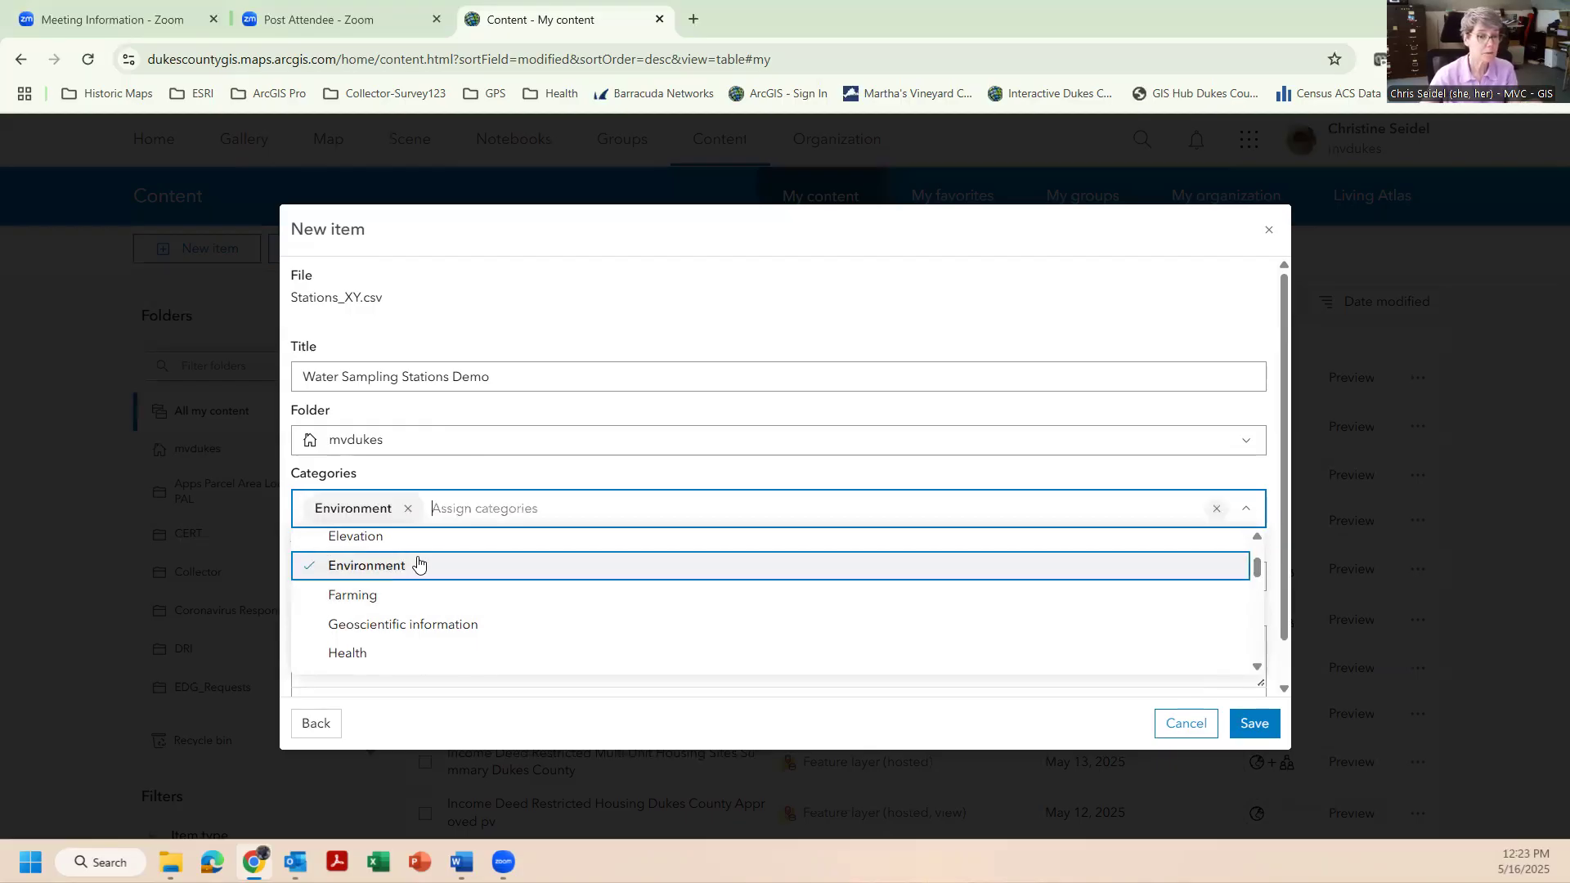
{"action": "left_click", "coordinate": [372, 654]}
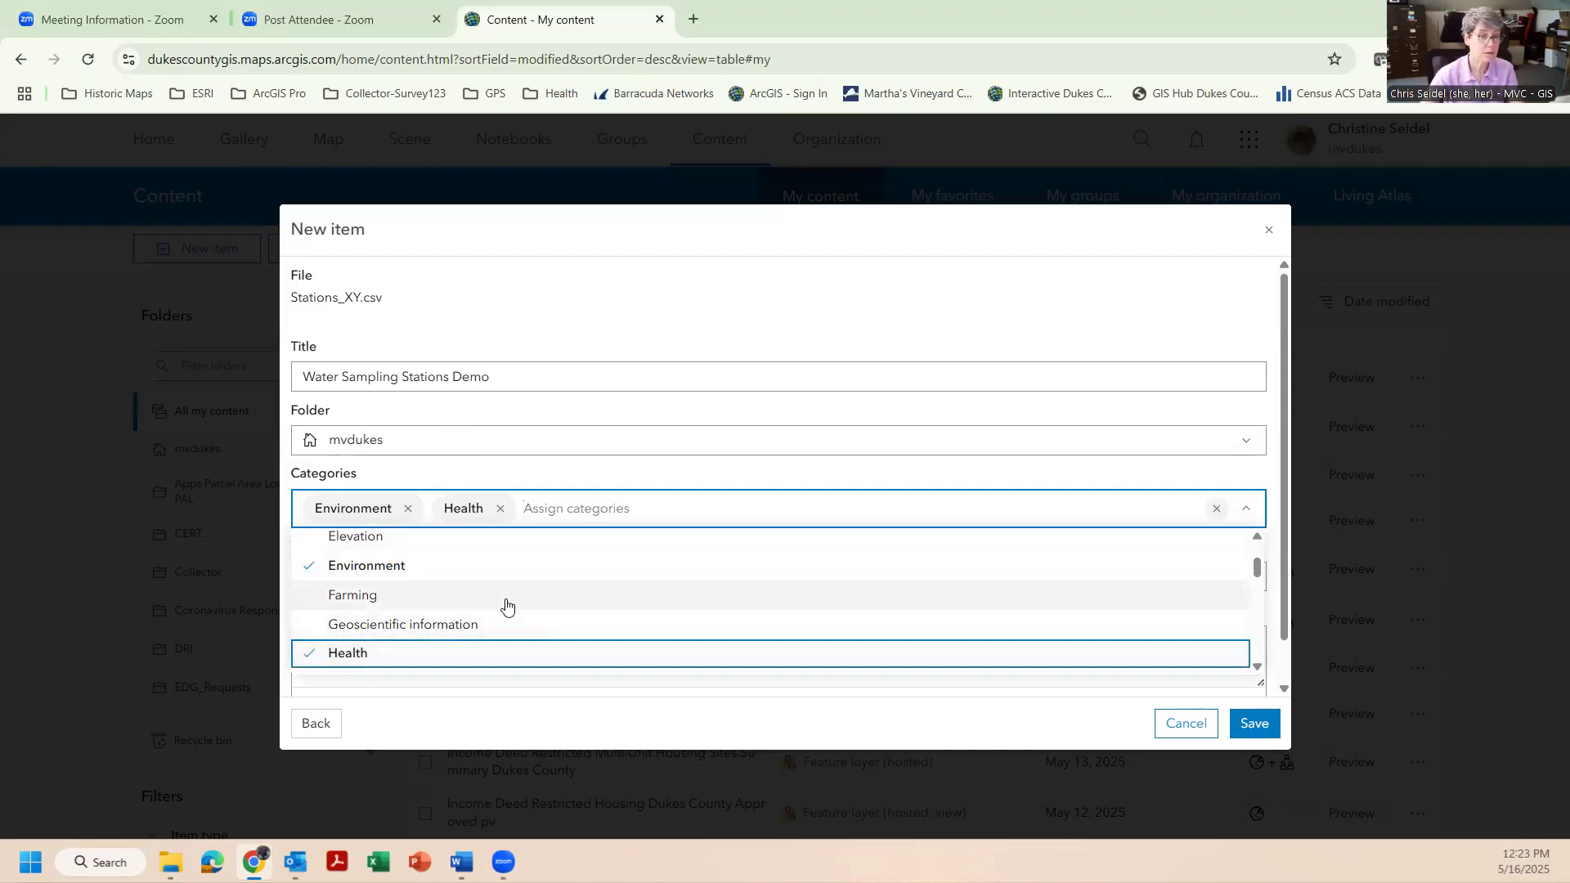
{"action": "scroll", "coordinate": [499, 609], "scroll_direction": "down", "scroll_amount": 1}
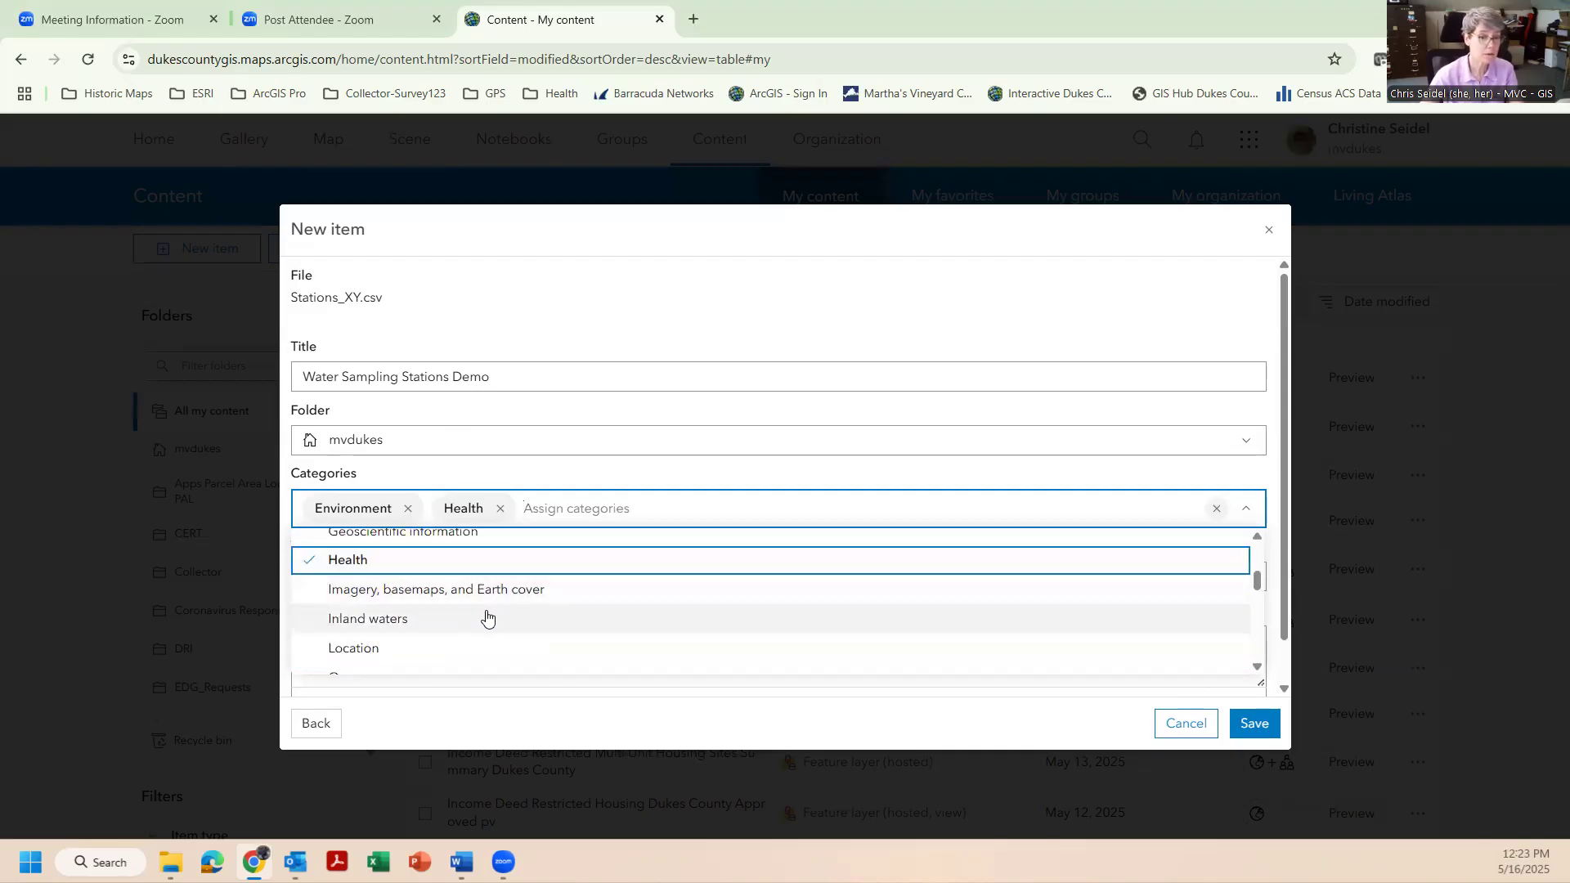
{"action": "scroll", "coordinate": [487, 619], "scroll_direction": "down", "scroll_amount": 2}
{"action": "scroll", "coordinate": [401, 601], "scroll_direction": "down", "scroll_amount": 1}
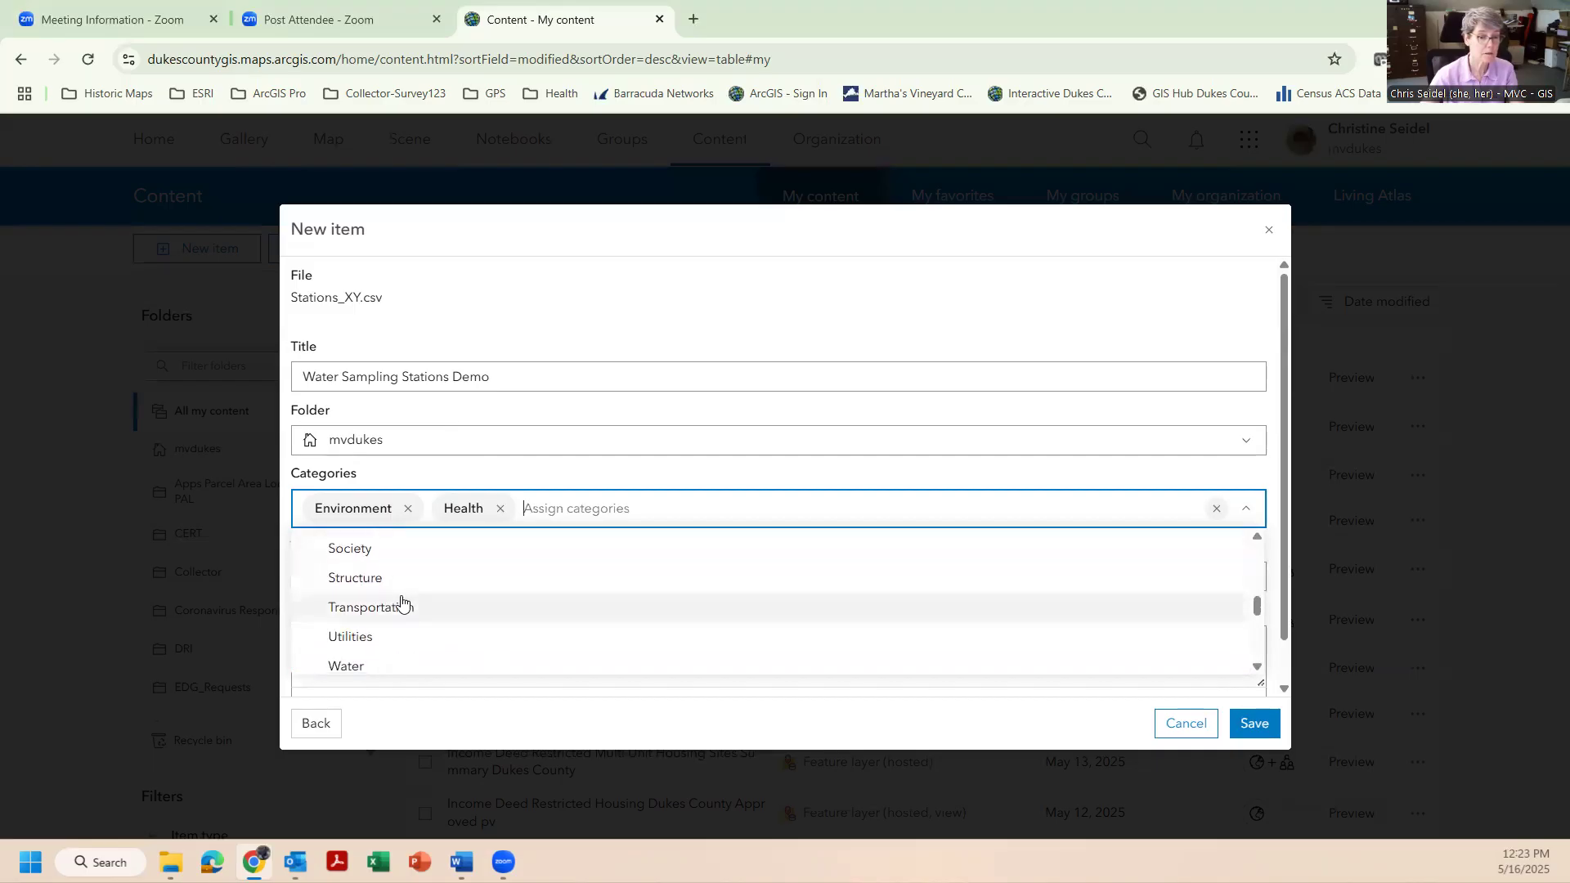
{"action": "scroll", "coordinate": [402, 602], "scroll_direction": "down", "scroll_amount": 1}
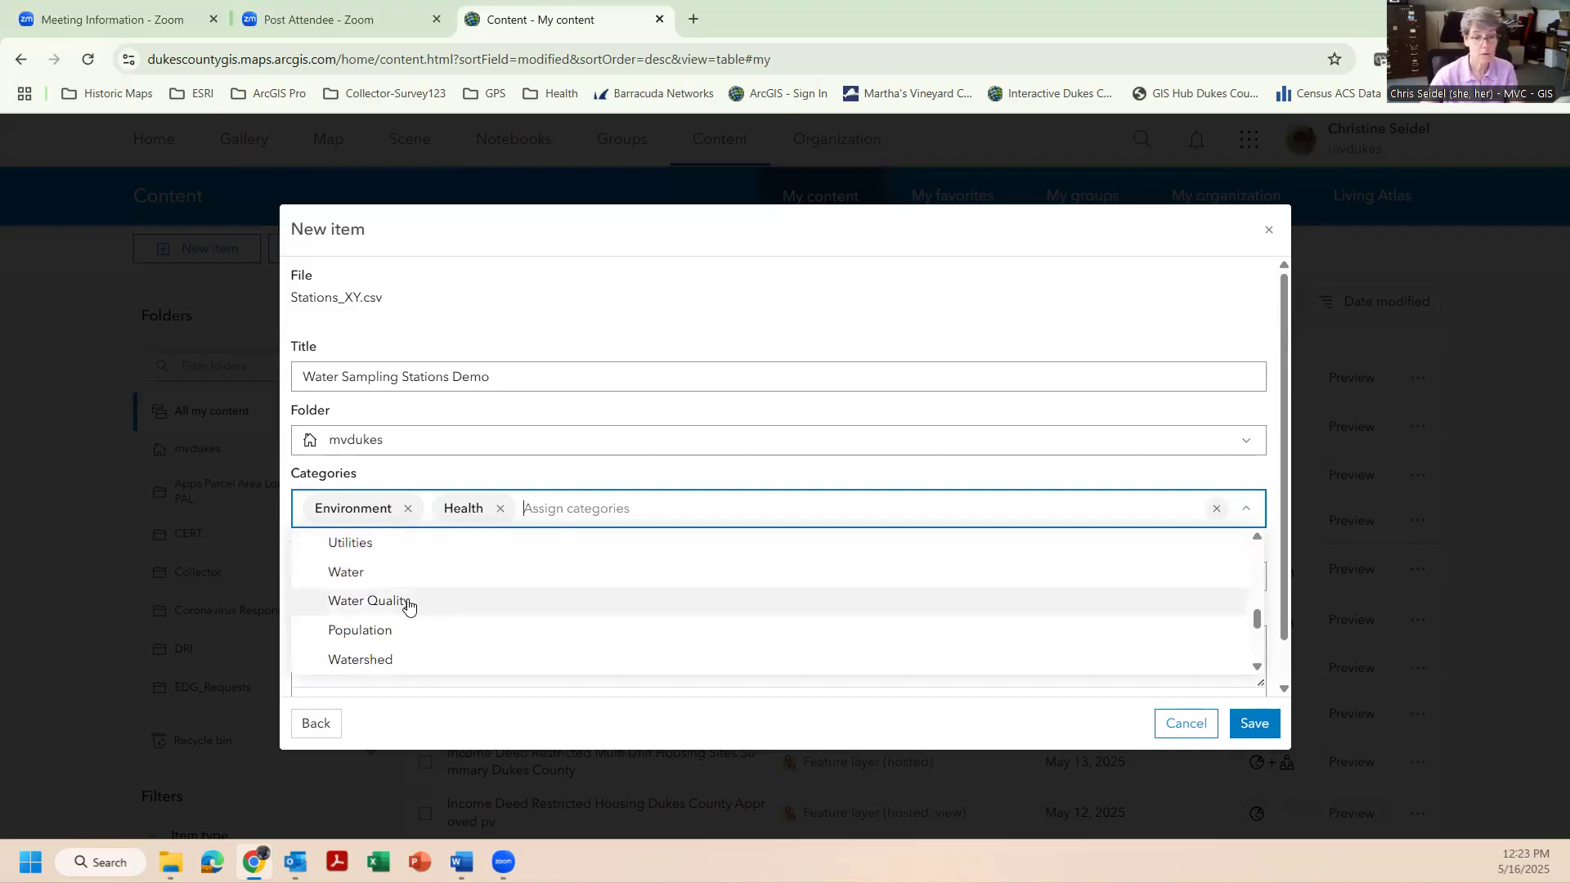
{"action": "left_click", "coordinate": [408, 604]}
{"action": "scroll", "coordinate": [448, 618], "scroll_direction": "down", "scroll_amount": 2}
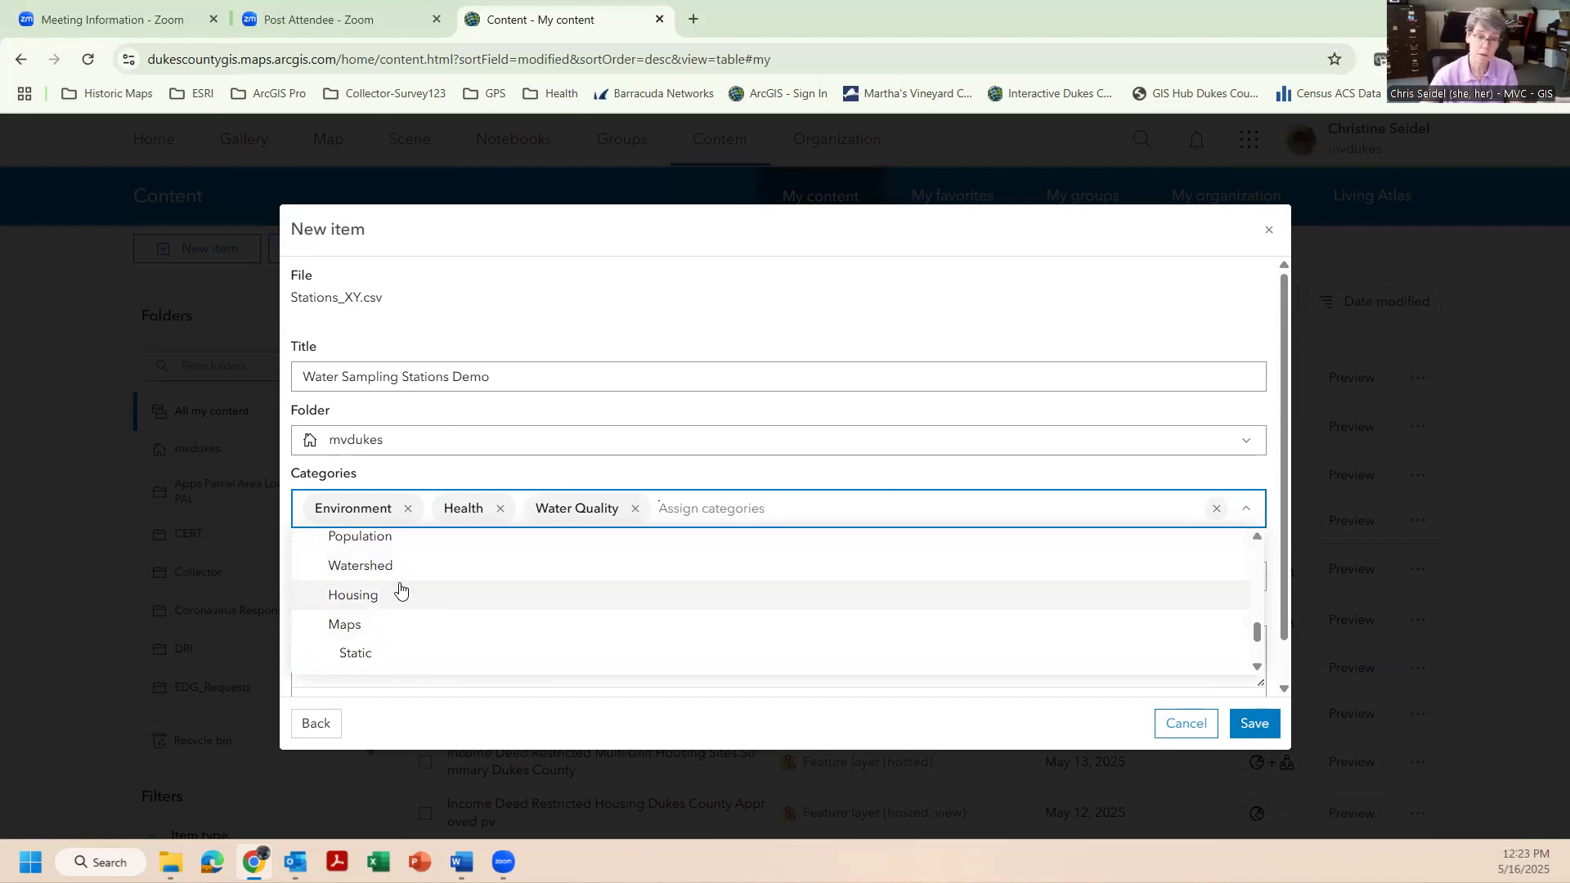
{"action": "left_click", "coordinate": [435, 730]}
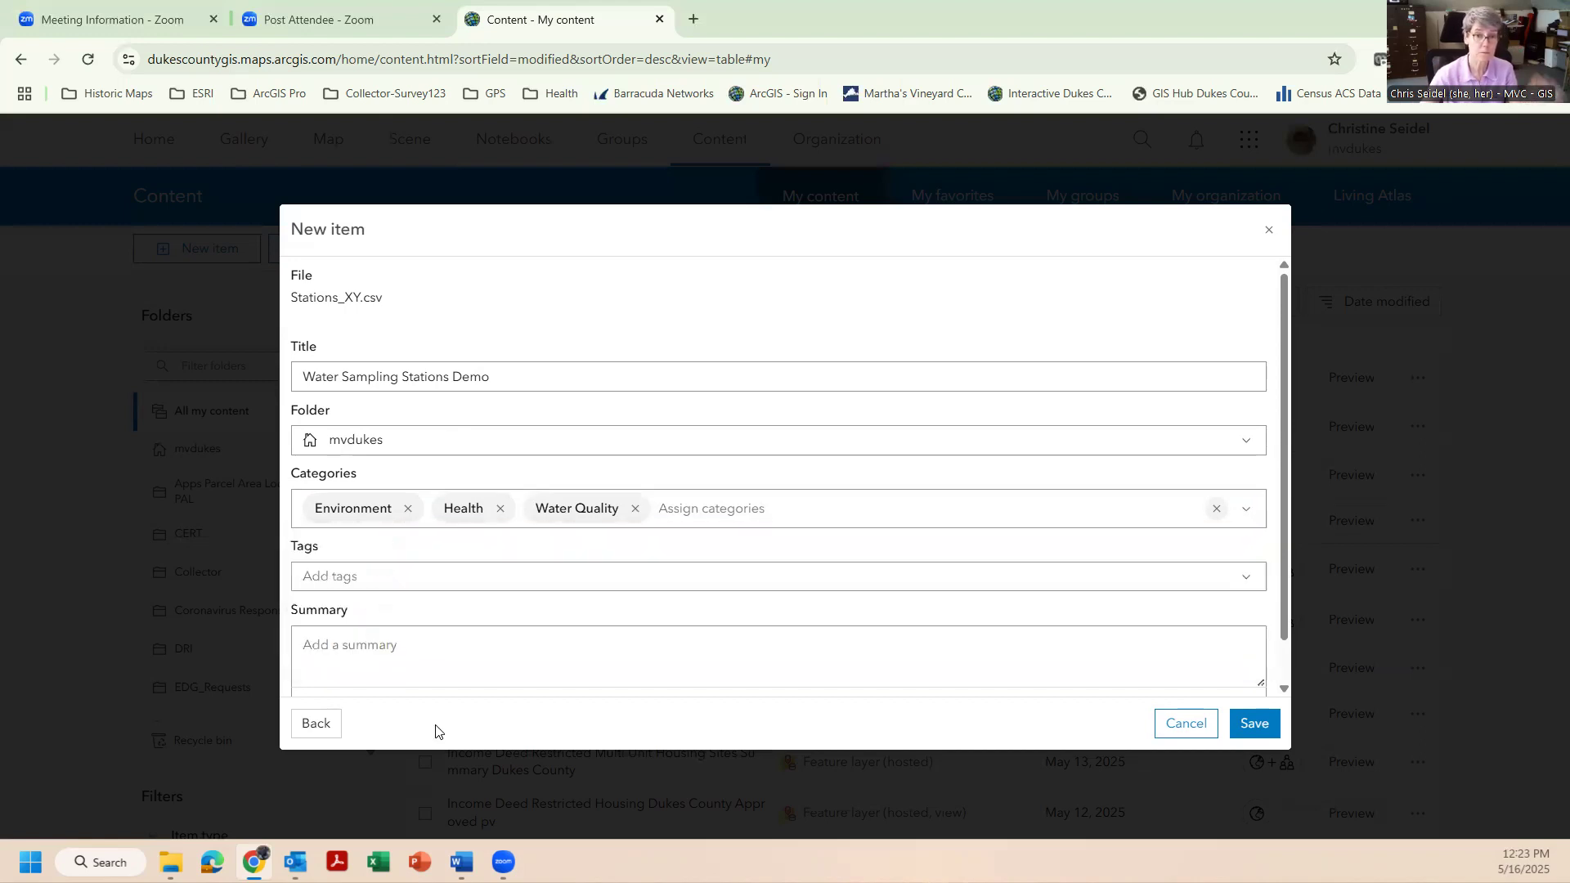
Step: Add the tags Sengekontacket and Water Sampling to the new item
{"action": "left_click", "coordinate": [411, 578]}
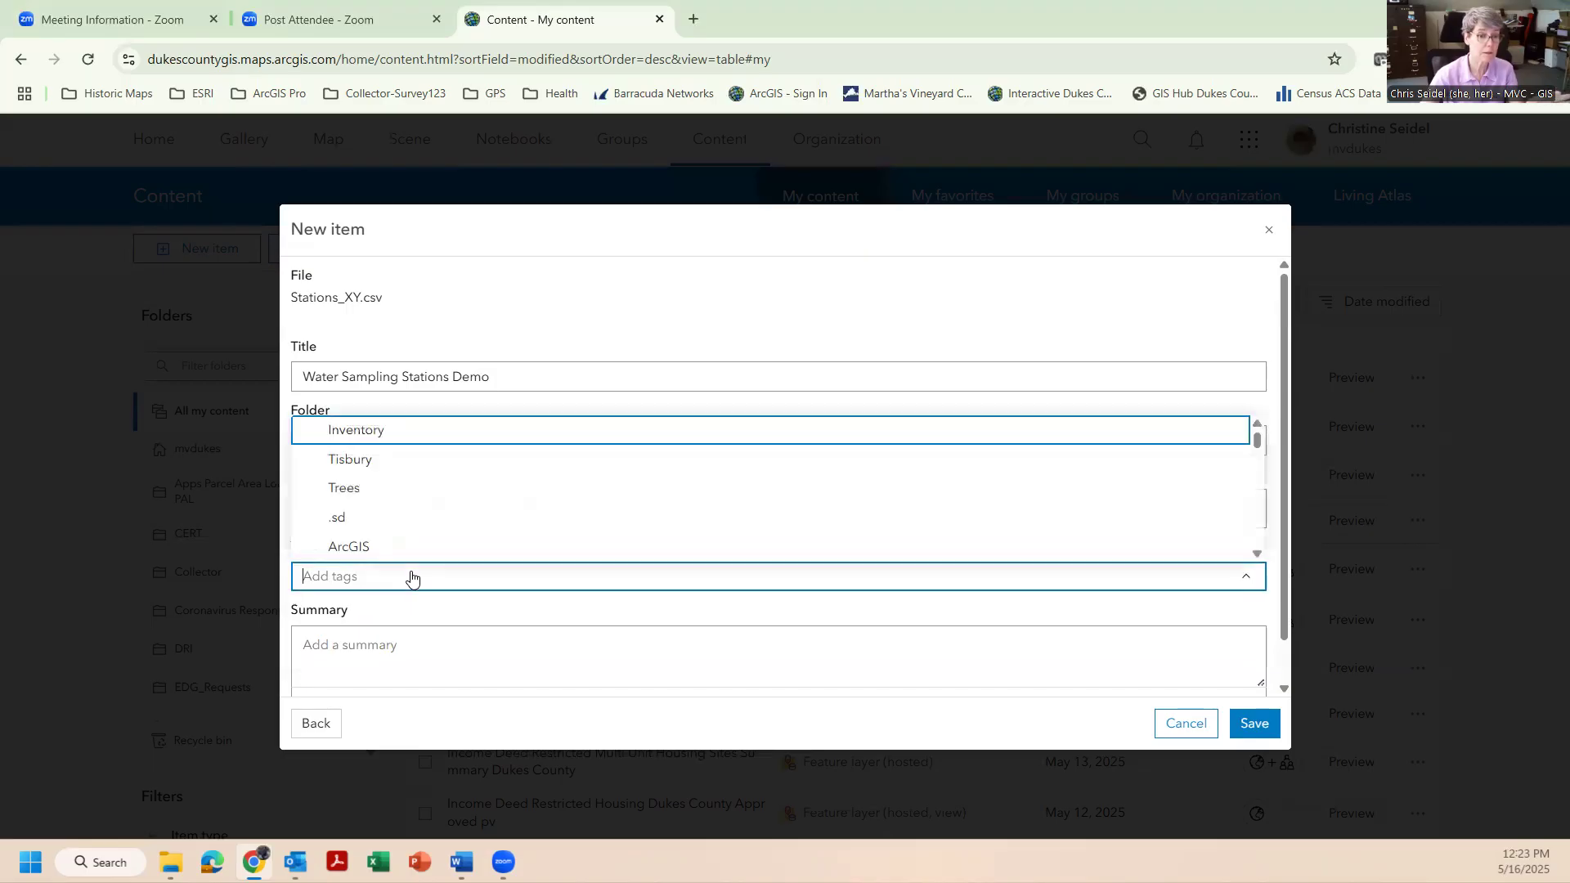
{"action": "type", "text": "Senge"}
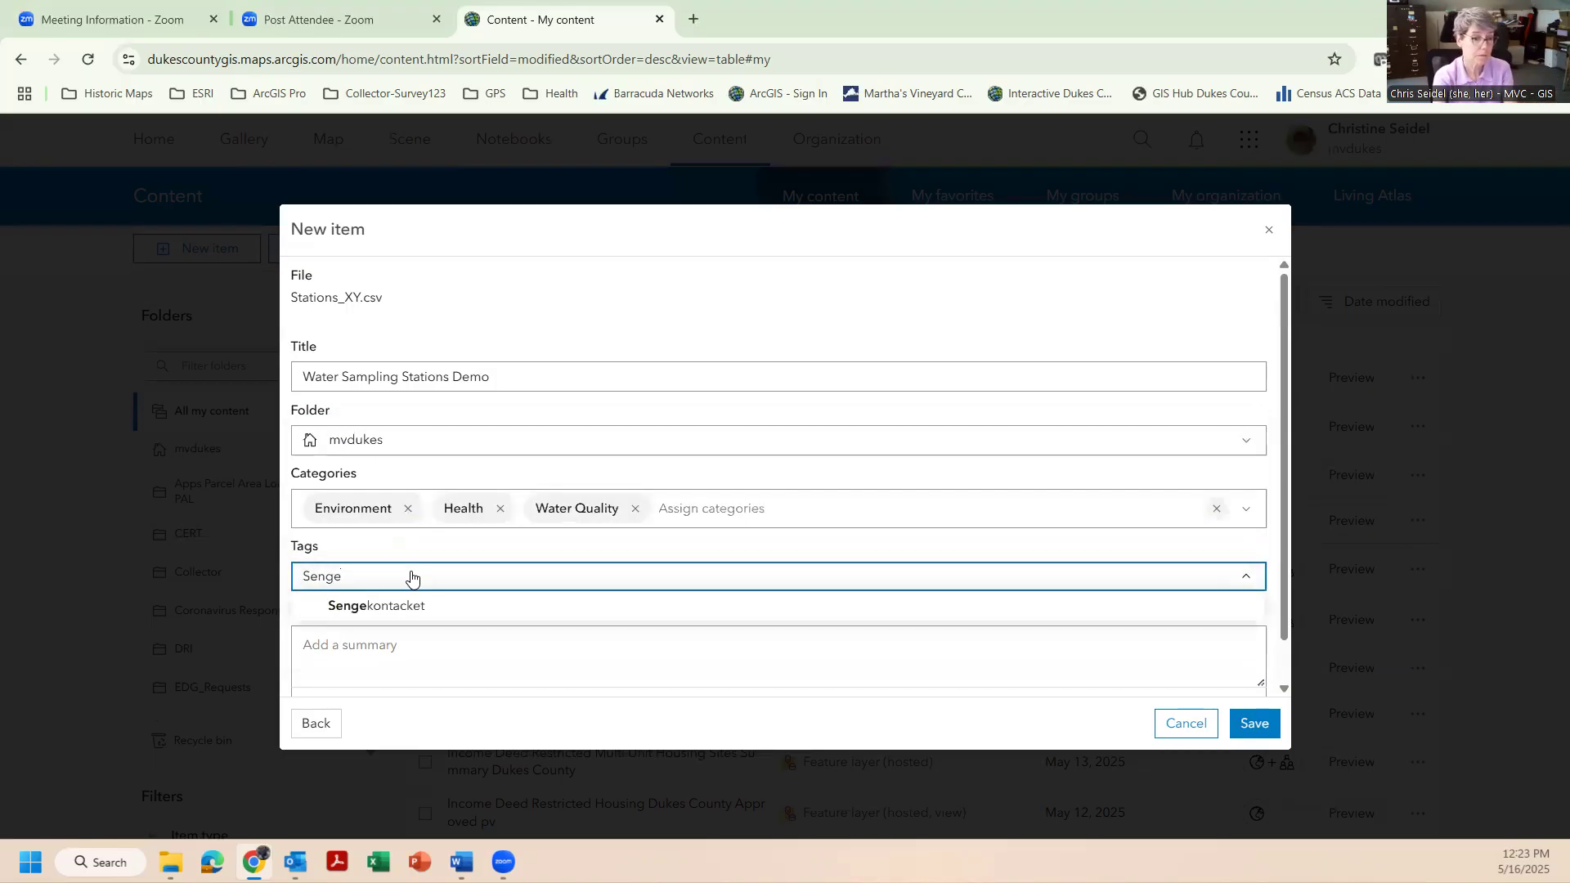
{"action": "left_click", "coordinate": [403, 607]}
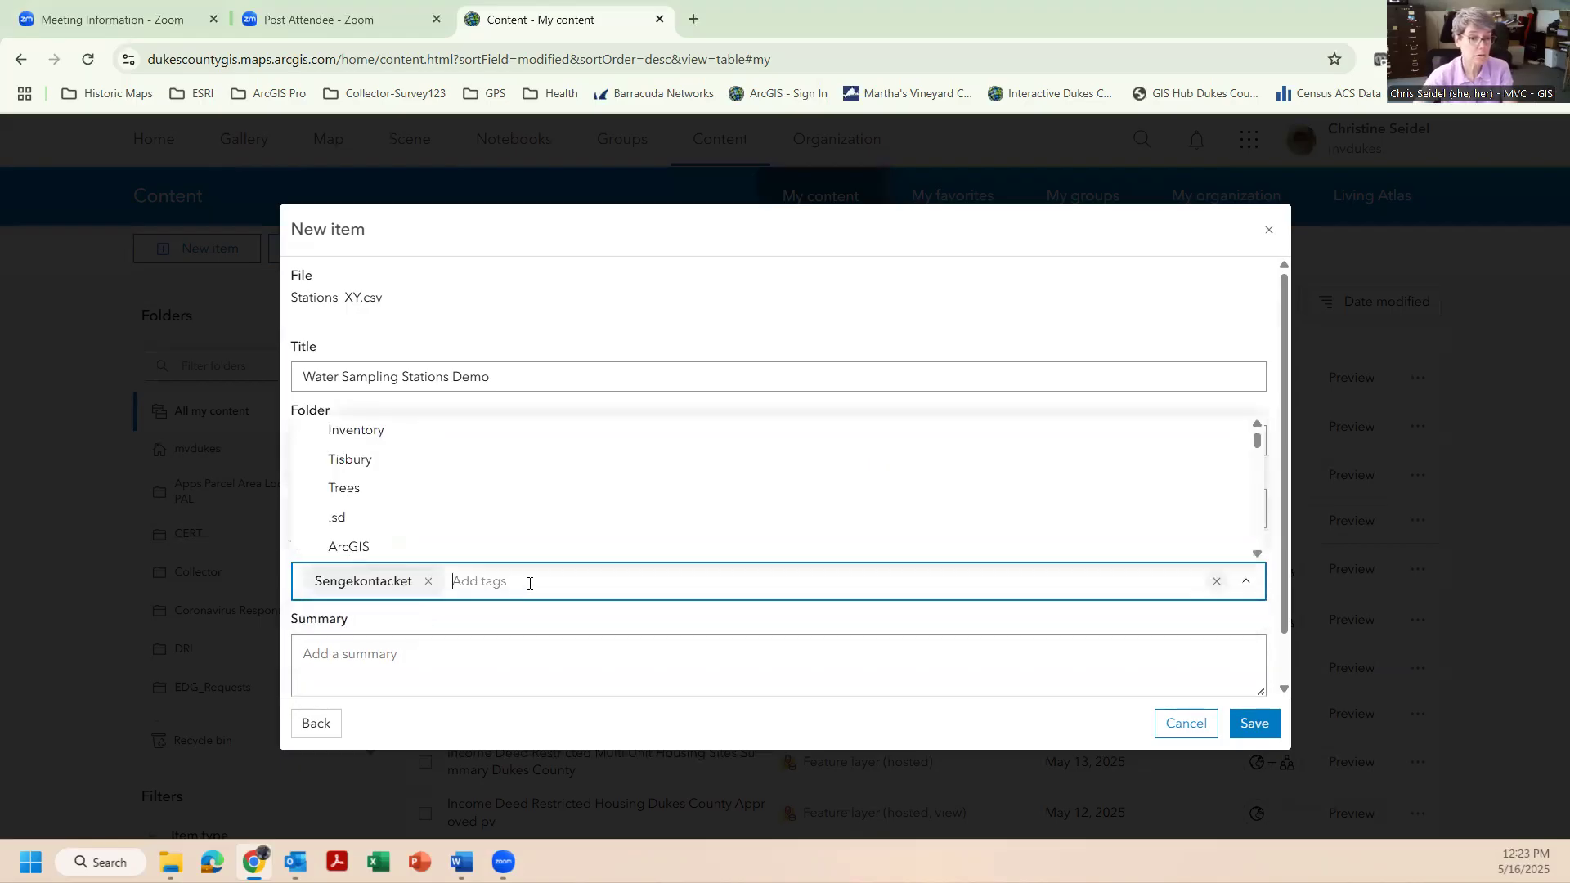
{"action": "type", "text": "Water"}
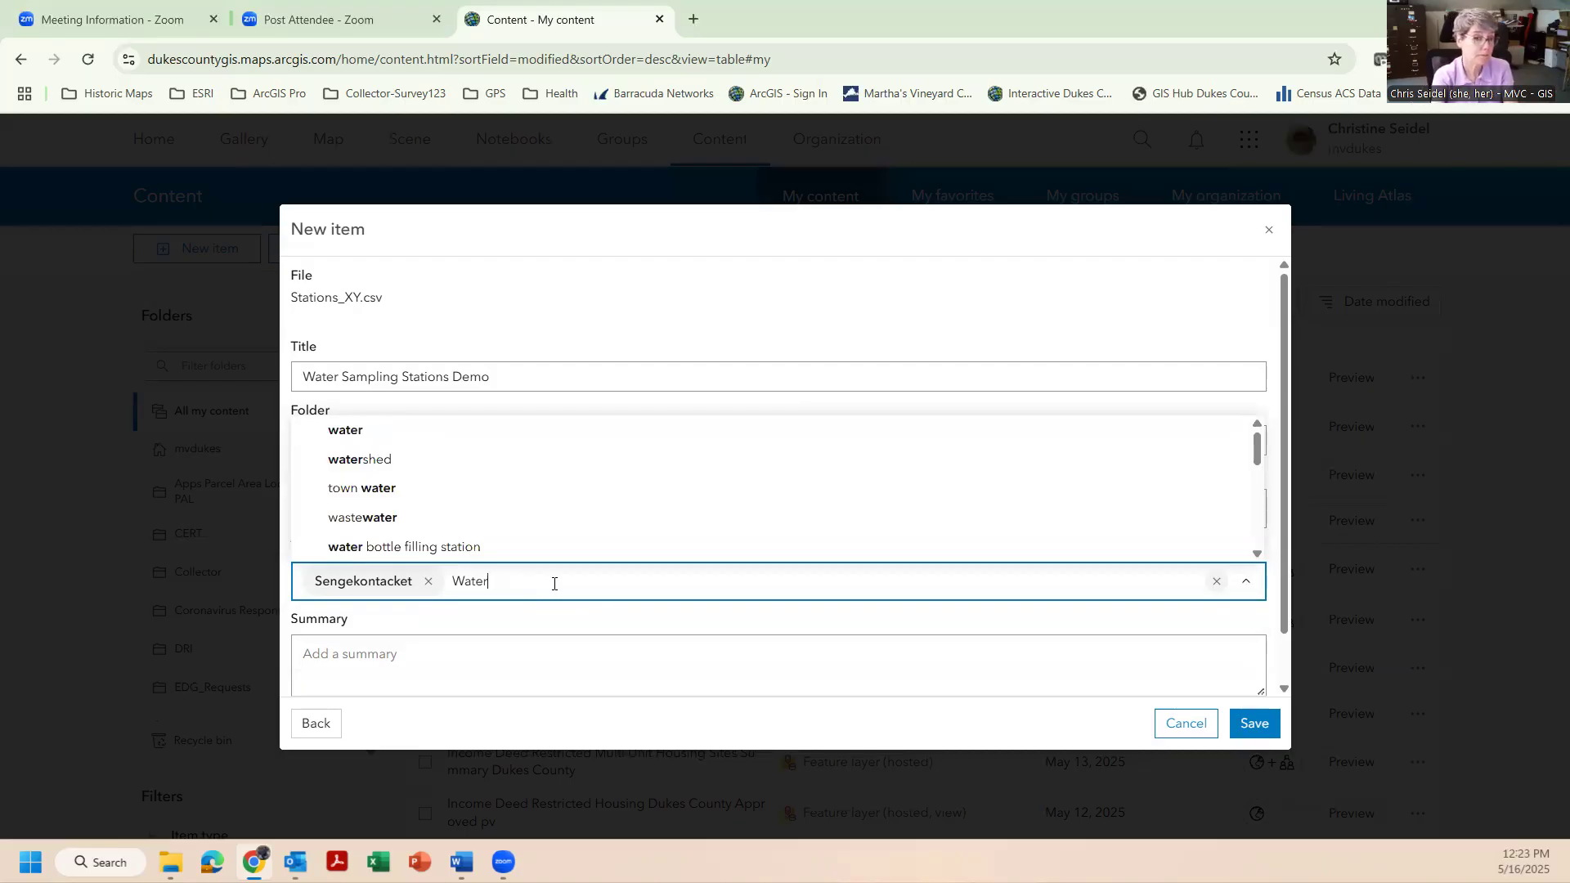
{"action": "type", "text": "Sampling"}
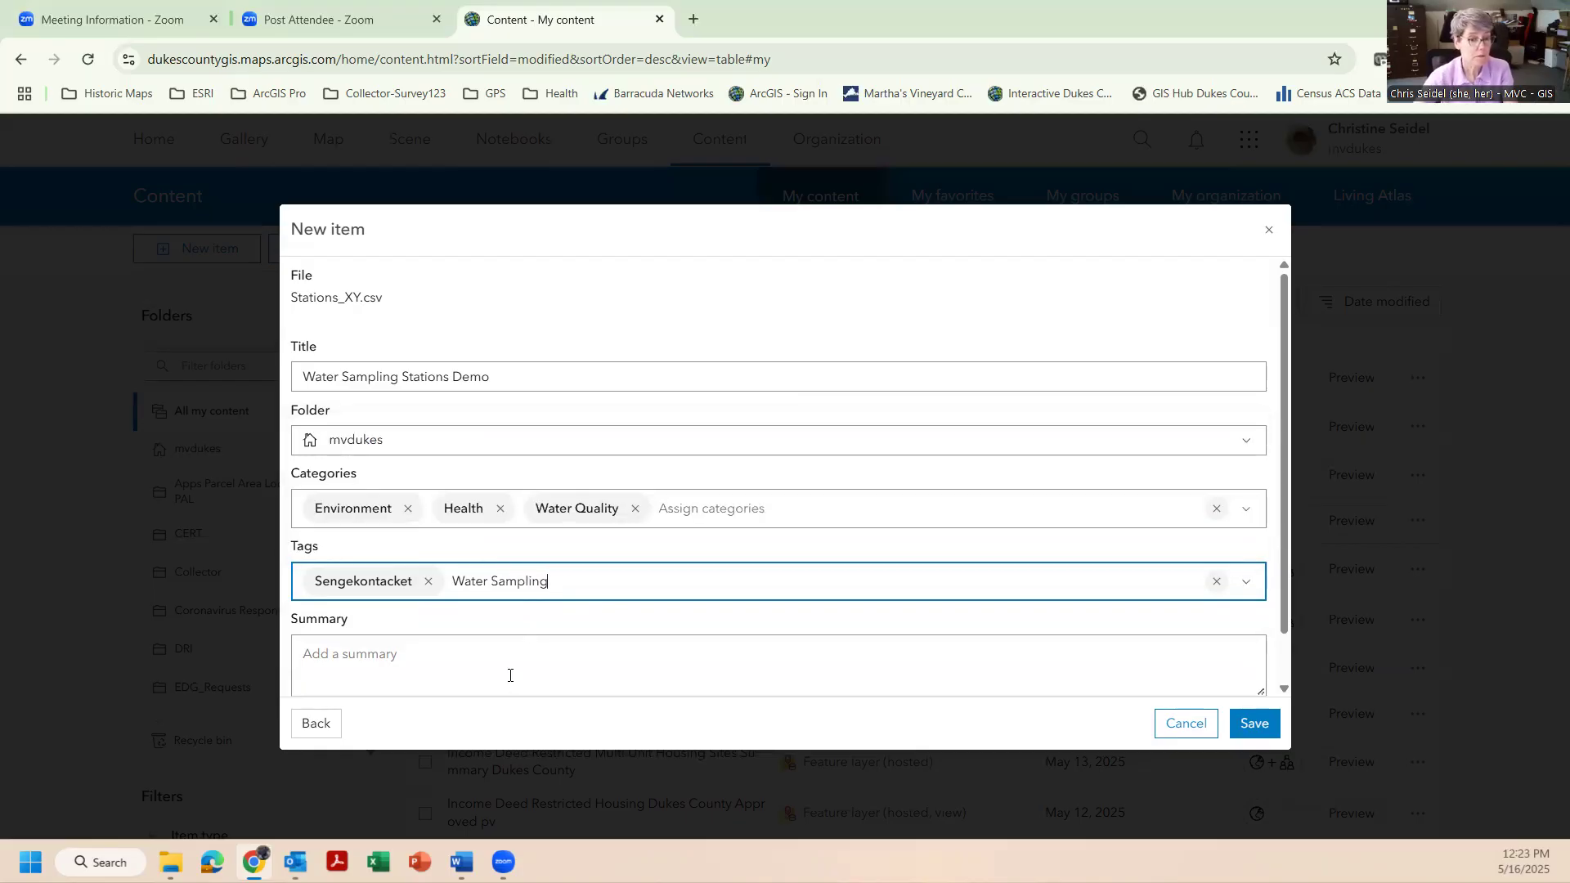
Step: Enter the summary "Water sampling demo." and save the new item to publish the hosted feature layer
{"action": "left_click", "coordinate": [487, 665]}
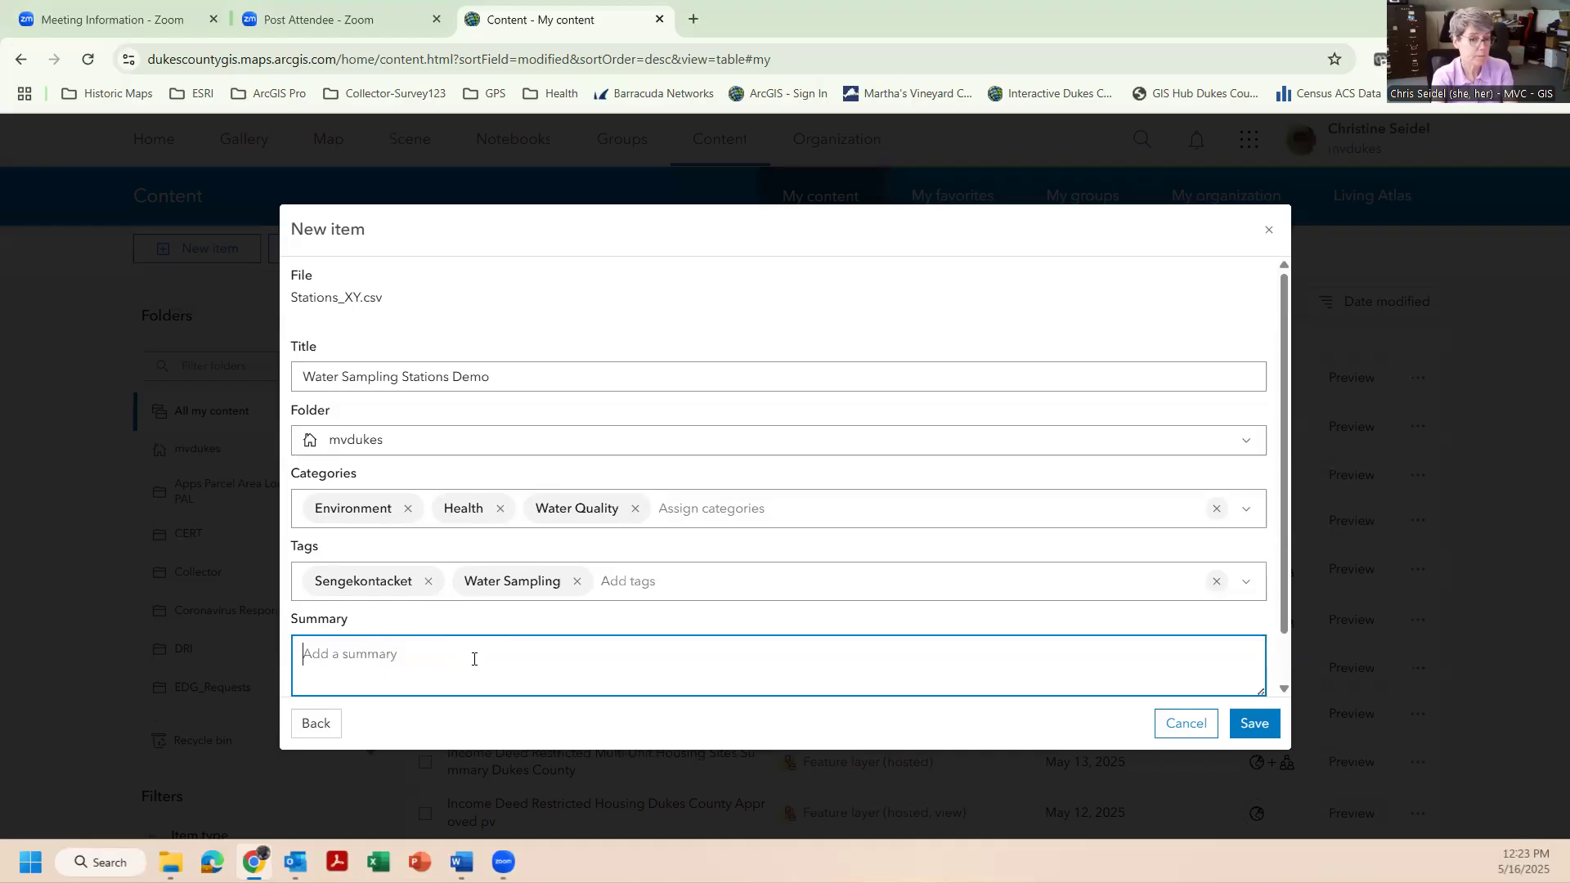
{"action": "type", "text": "Water sam"}
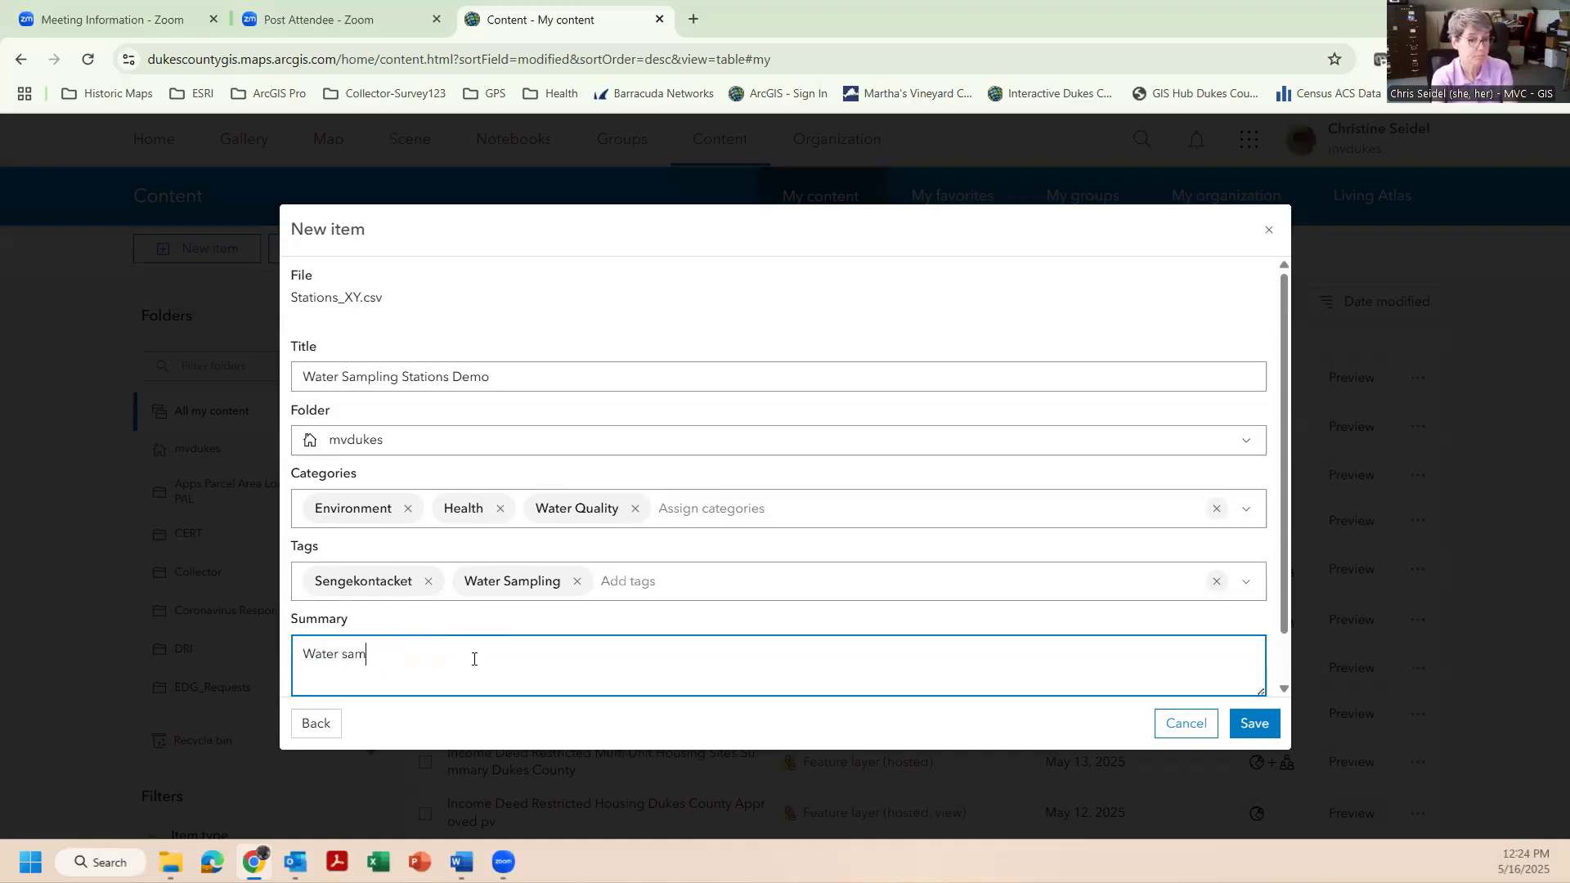
{"action": "type", "text": "pling demo."}
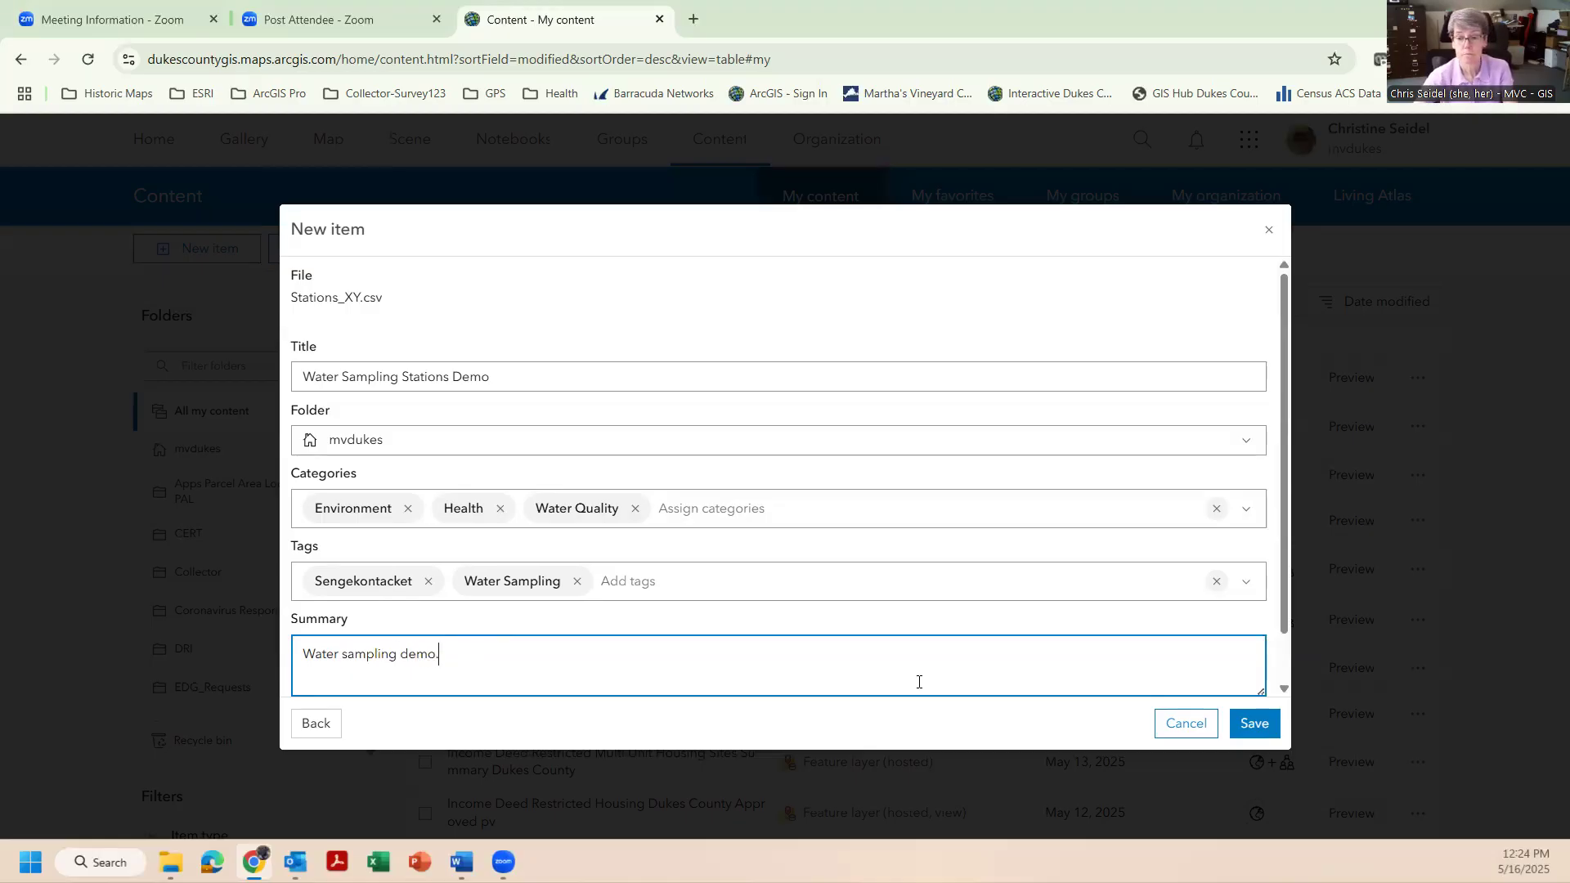
{"action": "left_click_drag", "start_coordinate": [1287, 536], "coordinate": [1285, 624]}
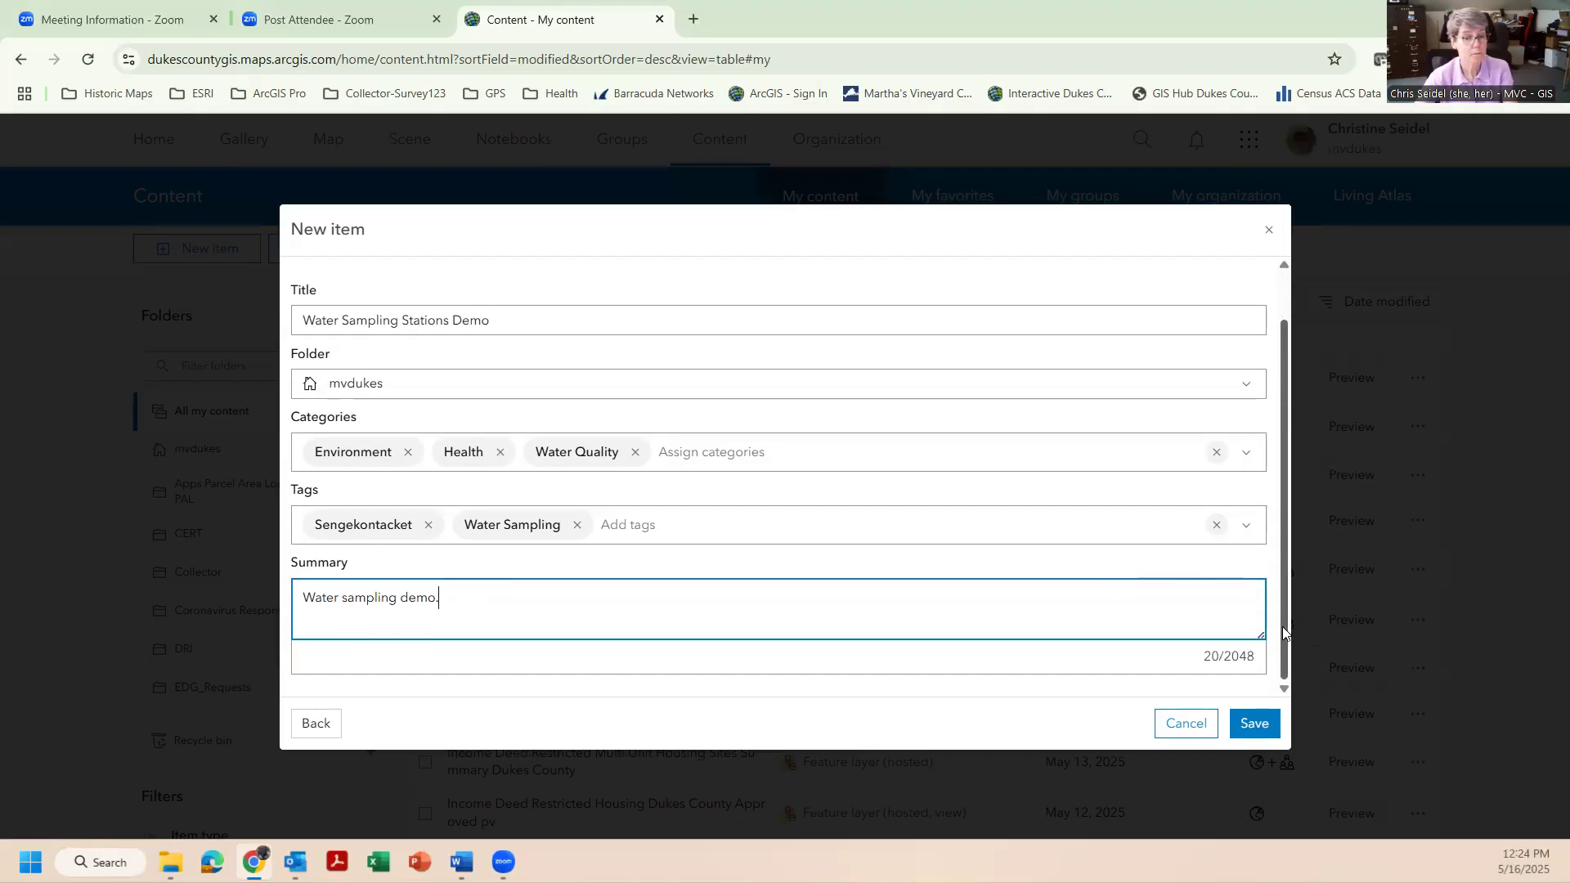
{"action": "left_click", "coordinate": [1251, 725]}
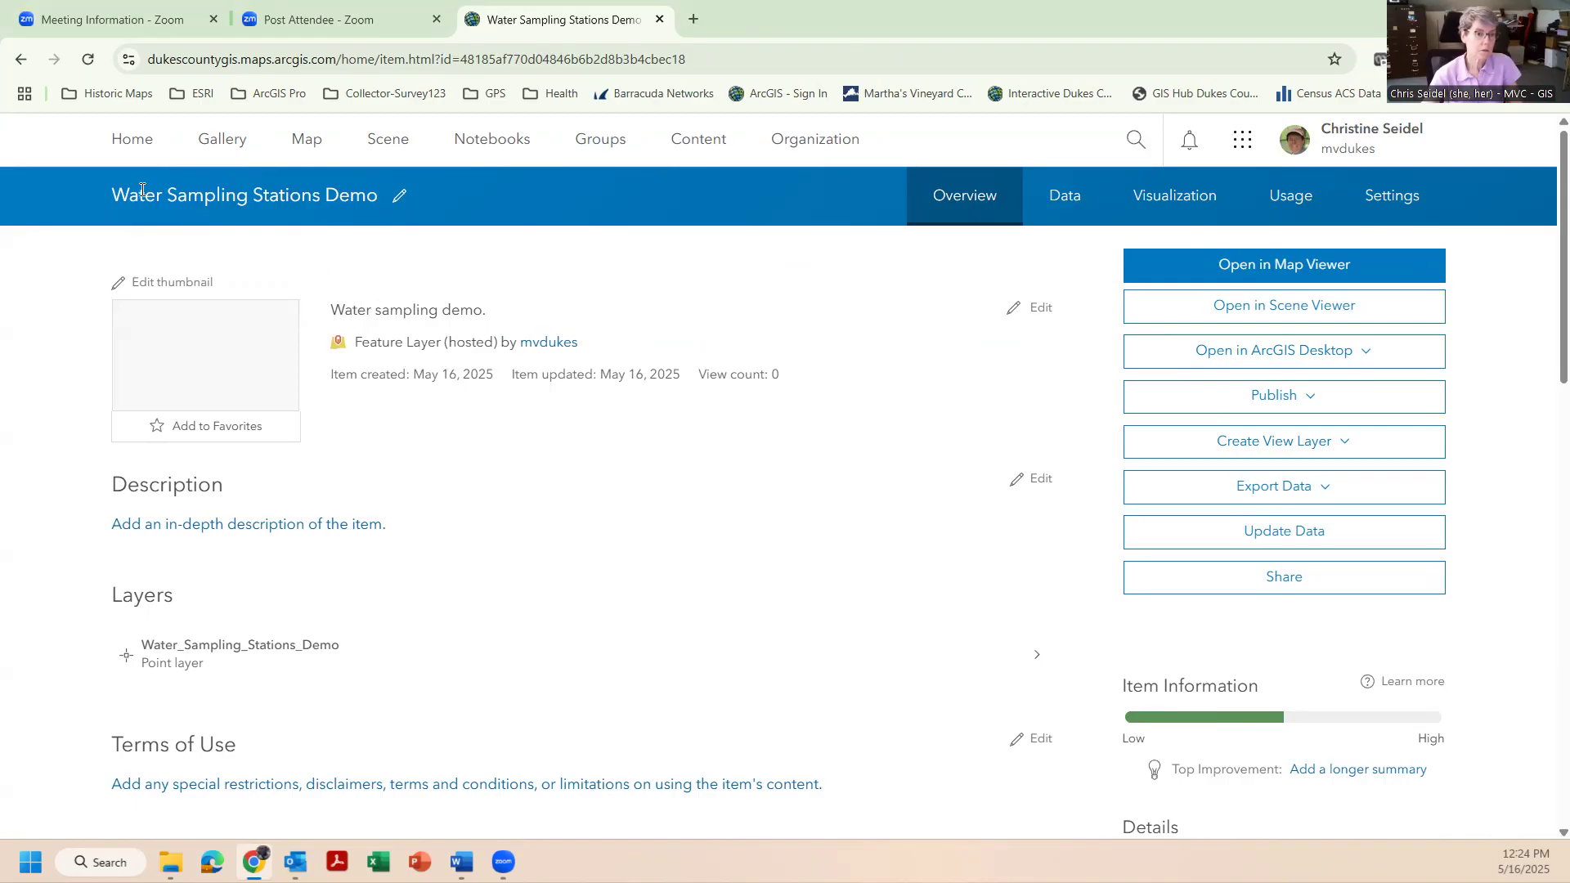
Step: Set the item's credits (attribution) to "MVC 2025" and save them
{"action": "left_click_drag", "start_coordinate": [344, 306], "coordinate": [462, 314]}
{"action": "left_click", "coordinate": [462, 314]}
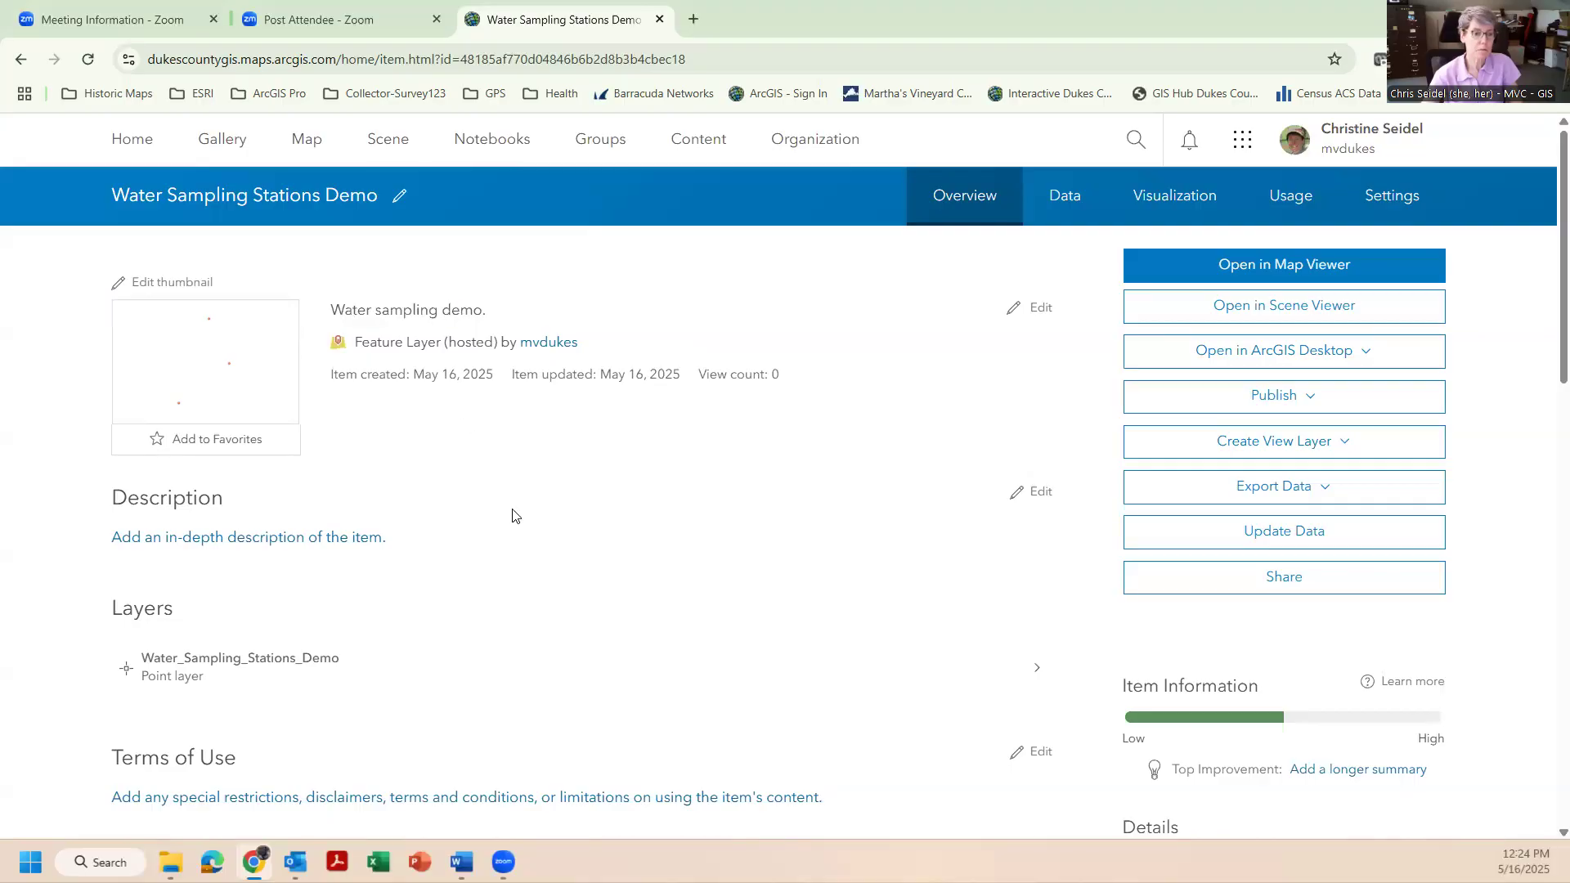
{"action": "scroll", "coordinate": [512, 508], "scroll_direction": "down", "scroll_amount": 1}
{"action": "scroll", "coordinate": [512, 421], "scroll_direction": "down", "scroll_amount": 2}
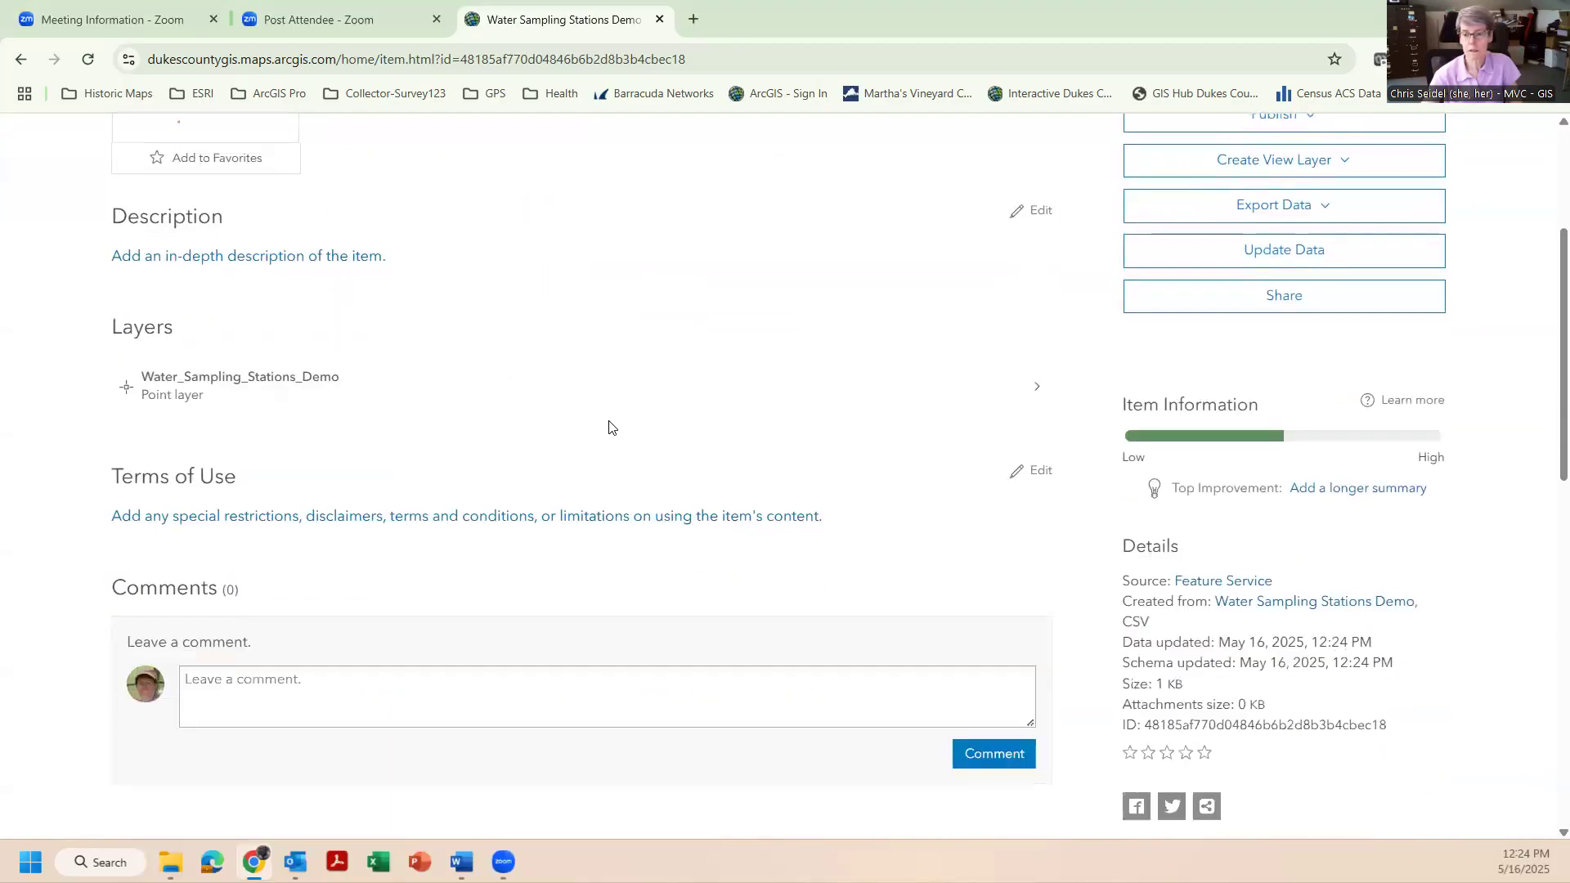
{"action": "scroll", "coordinate": [874, 343], "scroll_direction": "down", "scroll_amount": 4}
{"action": "scroll", "coordinate": [883, 359], "scroll_direction": "down", "scroll_amount": 4}
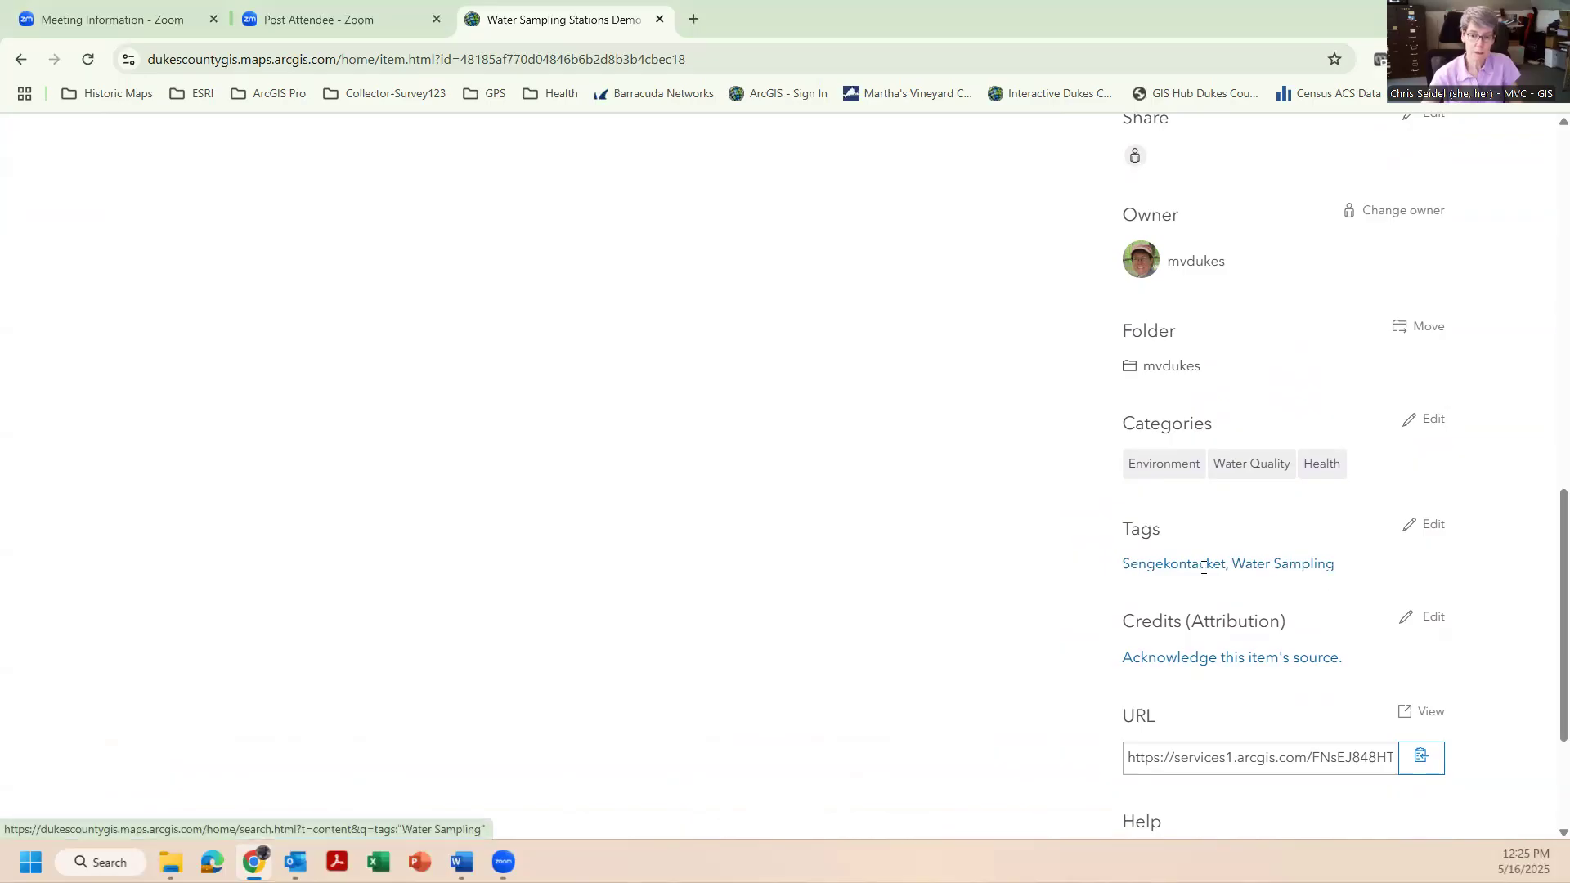
{"action": "scroll", "coordinate": [1034, 593], "scroll_direction": "down", "scroll_amount": 1}
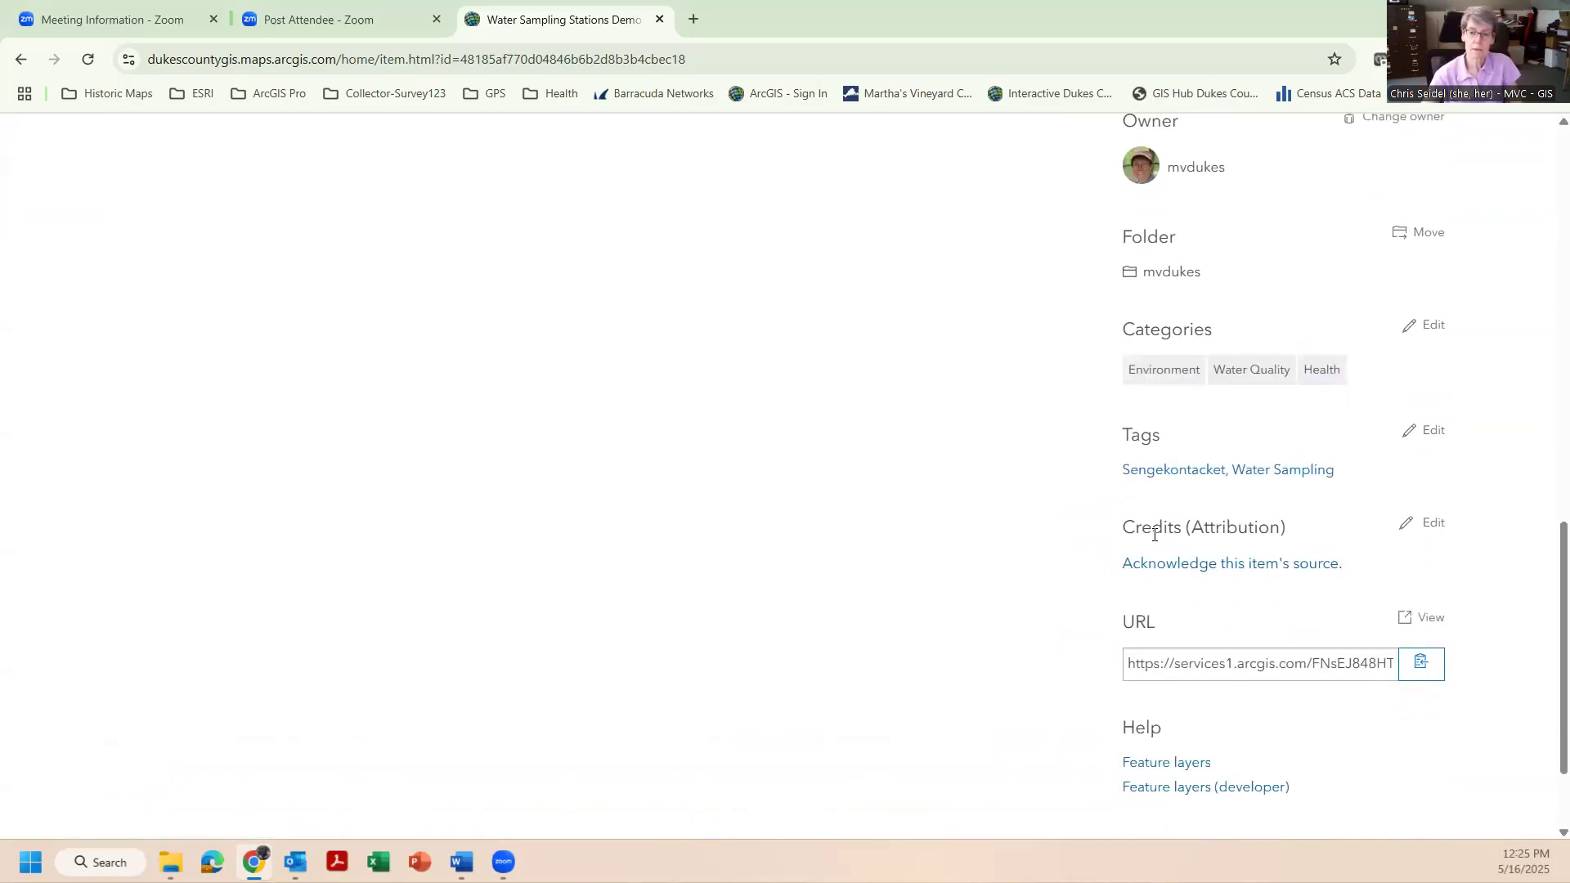
{"action": "left_click", "coordinate": [1426, 527]}
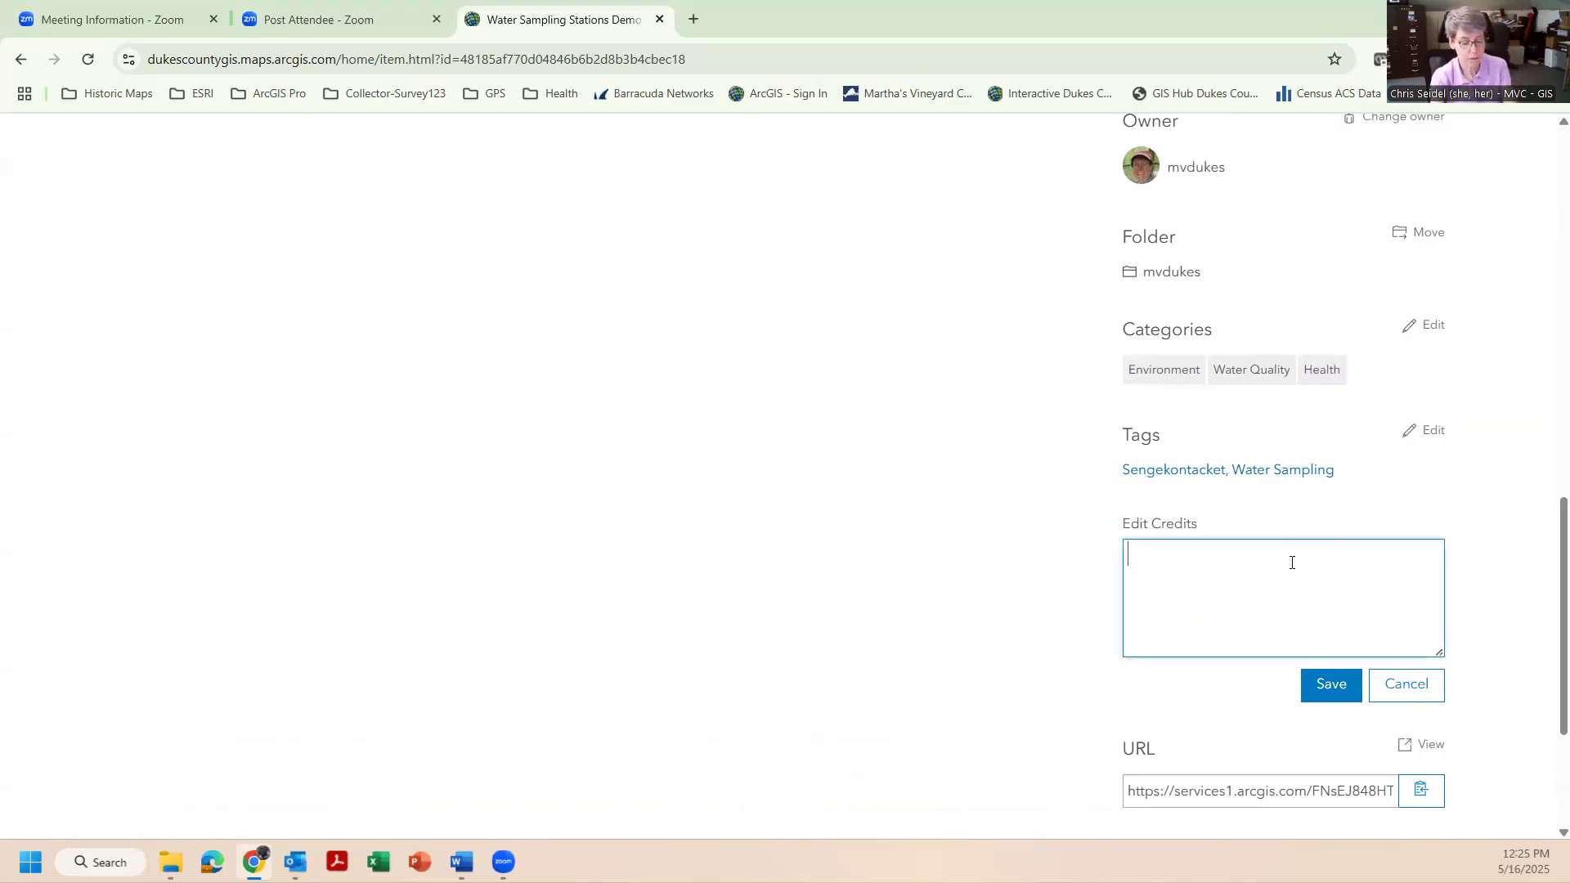
{"action": "type", "text": "MVC"}
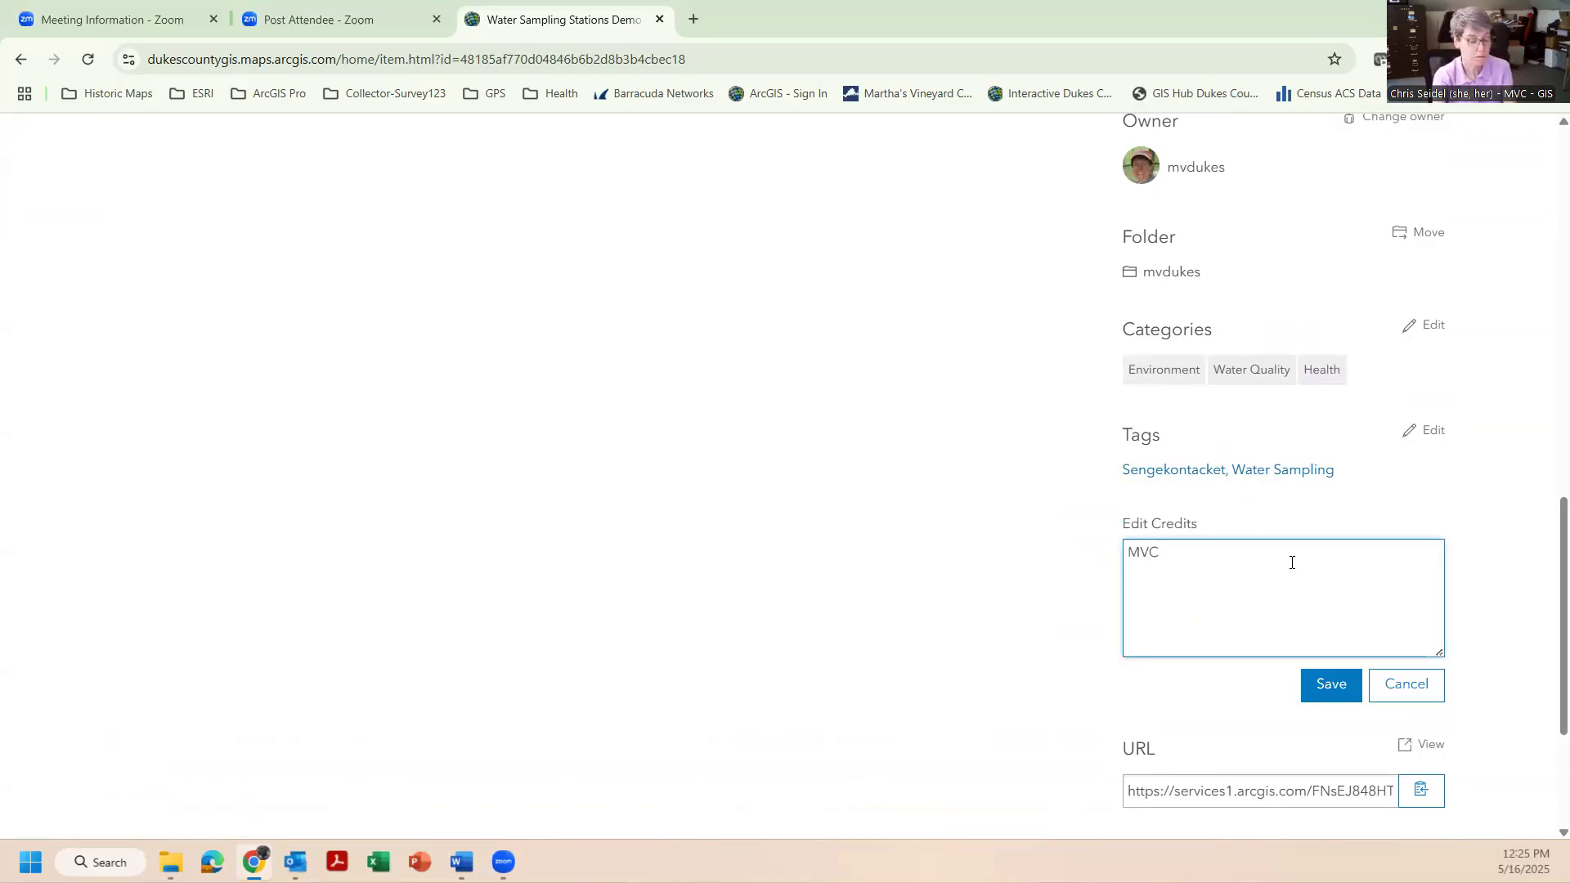
{"action": "type", "text": " 2025"}
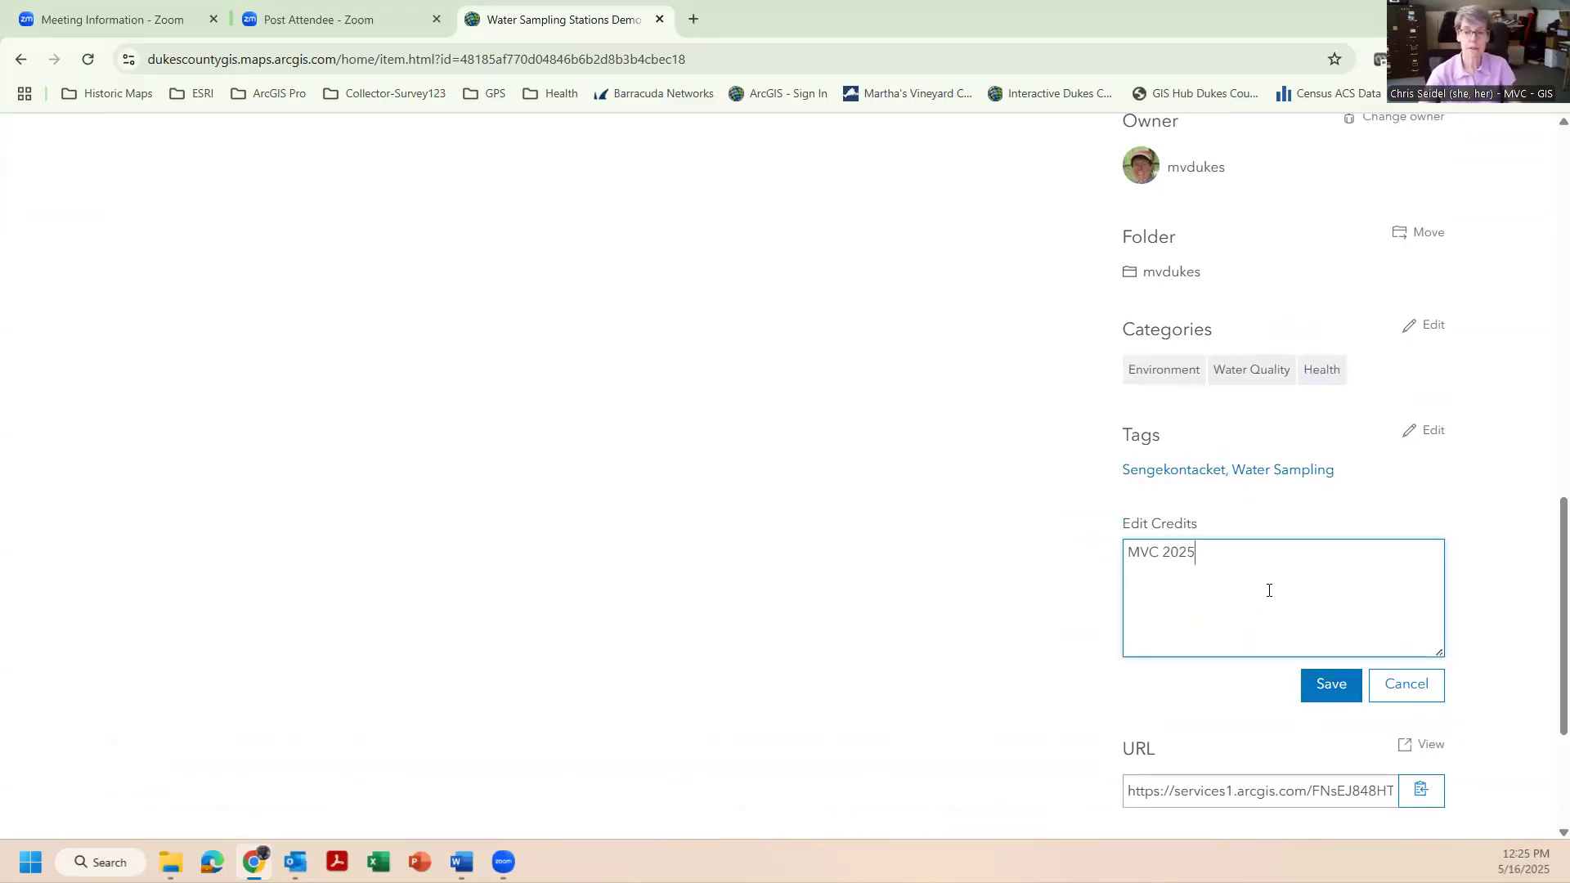
{"action": "left_click", "coordinate": [1331, 689]}
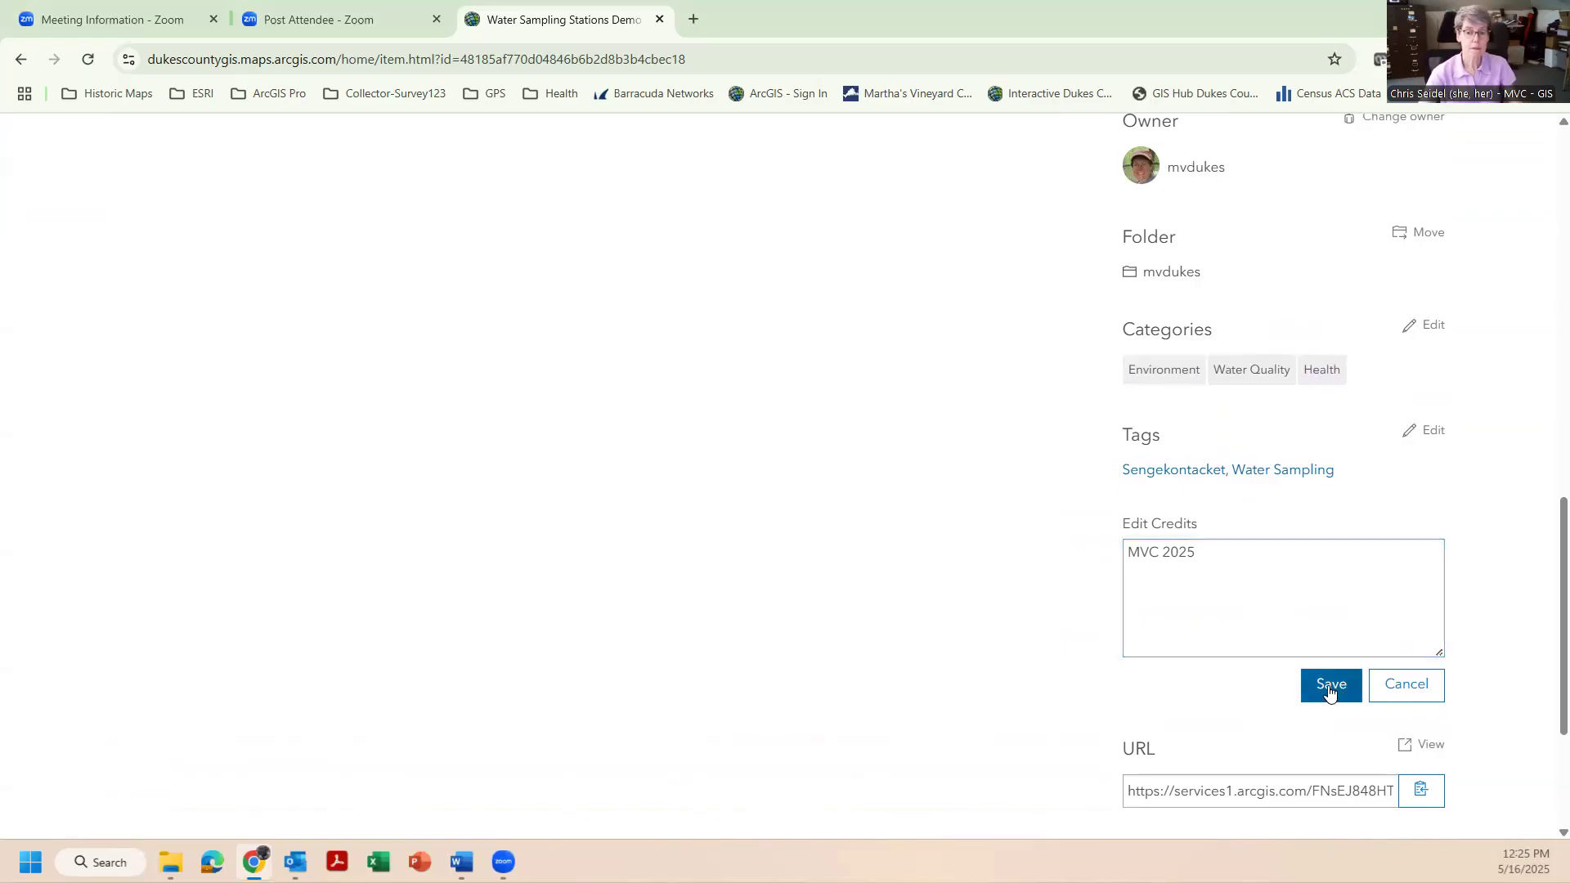
{"action": "scroll", "coordinate": [760, 509], "scroll_direction": "up", "scroll_amount": 6}
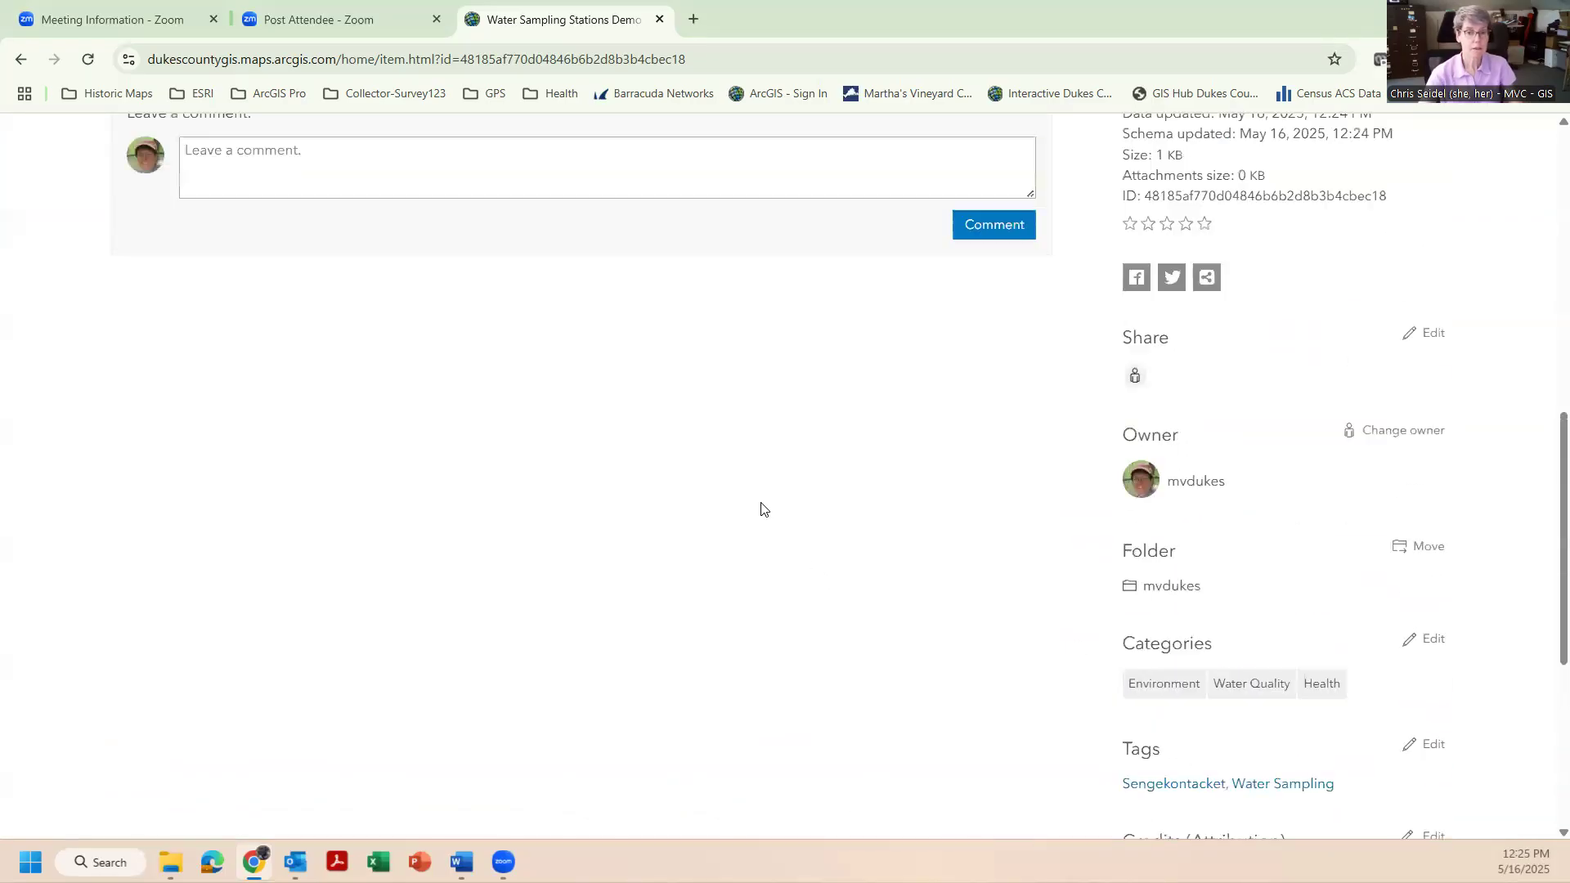
{"action": "scroll", "coordinate": [761, 509], "scroll_direction": "up", "scroll_amount": 5}
{"action": "scroll", "coordinate": [654, 457], "scroll_direction": "up", "scroll_amount": 1}
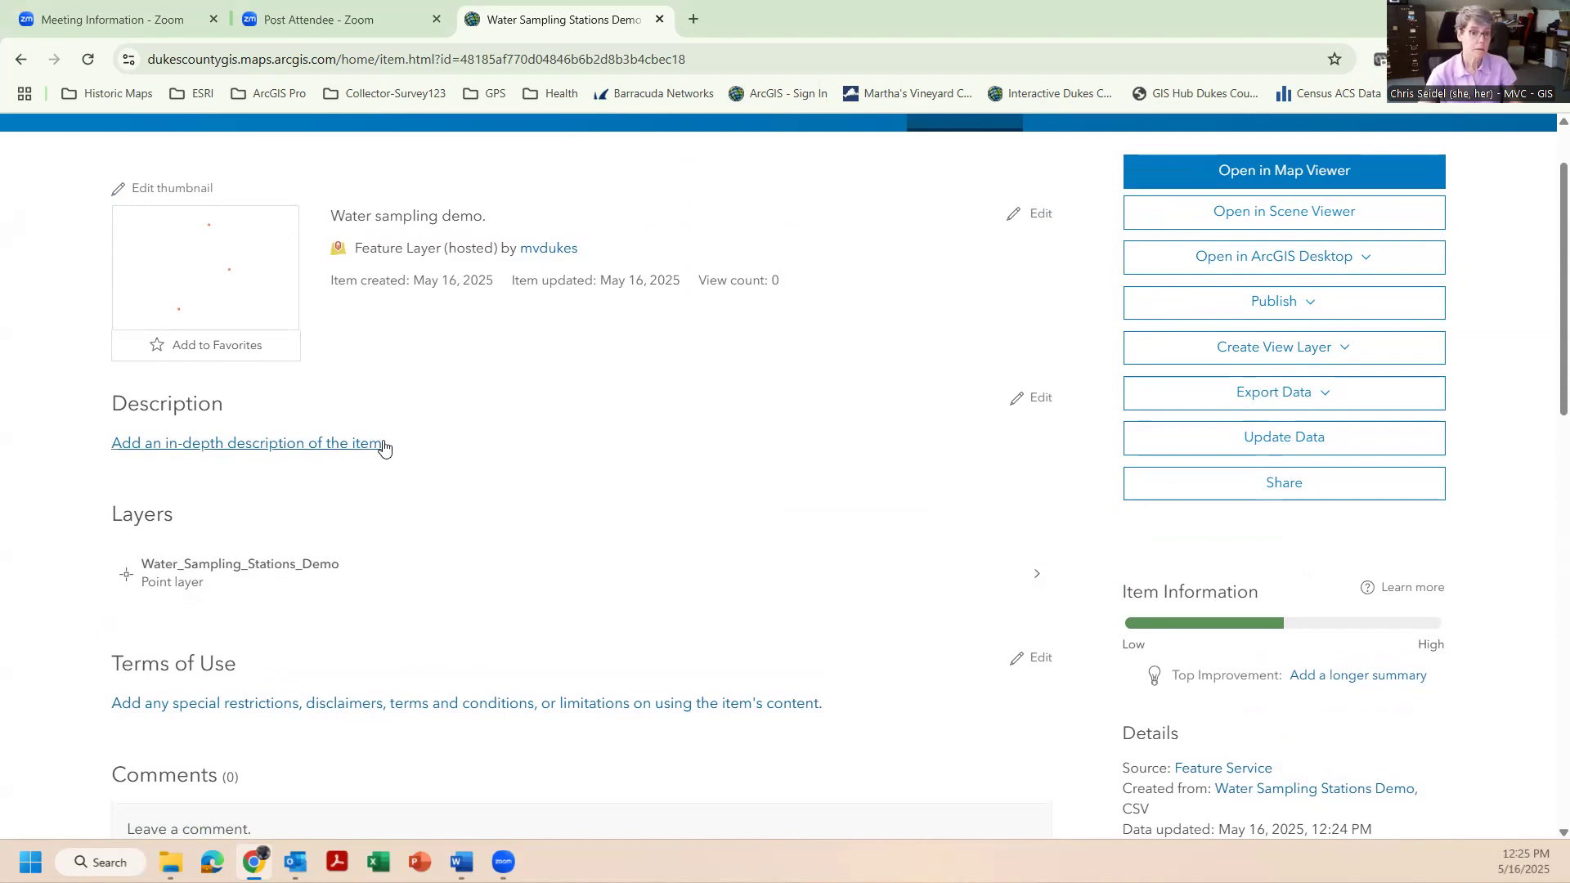
{"action": "left_click", "coordinate": [1034, 399]}
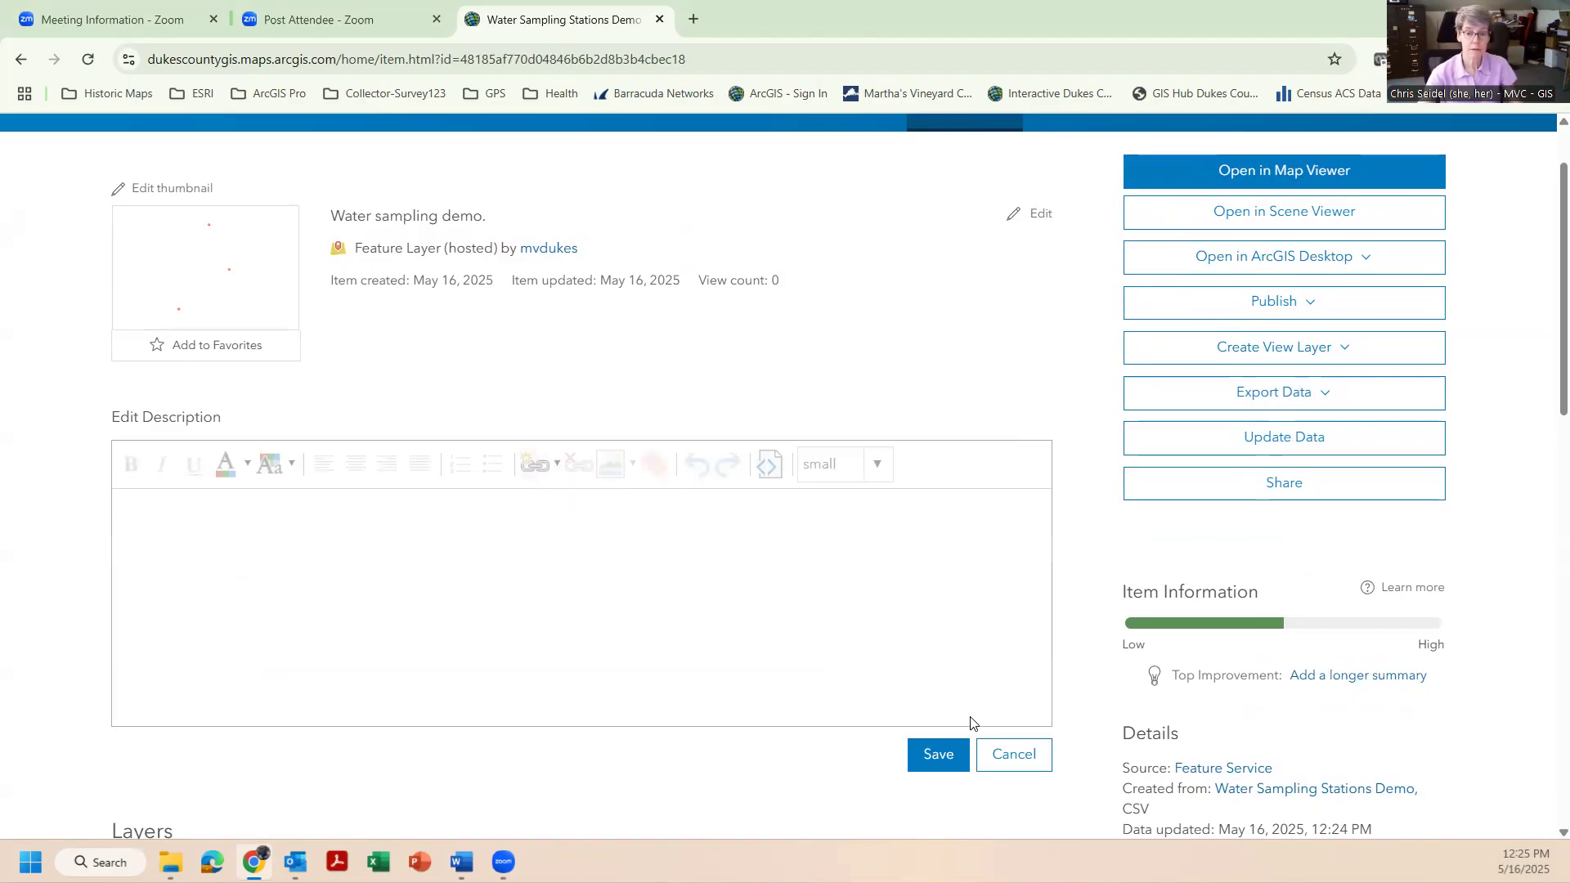
{"action": "left_click", "coordinate": [1013, 753]}
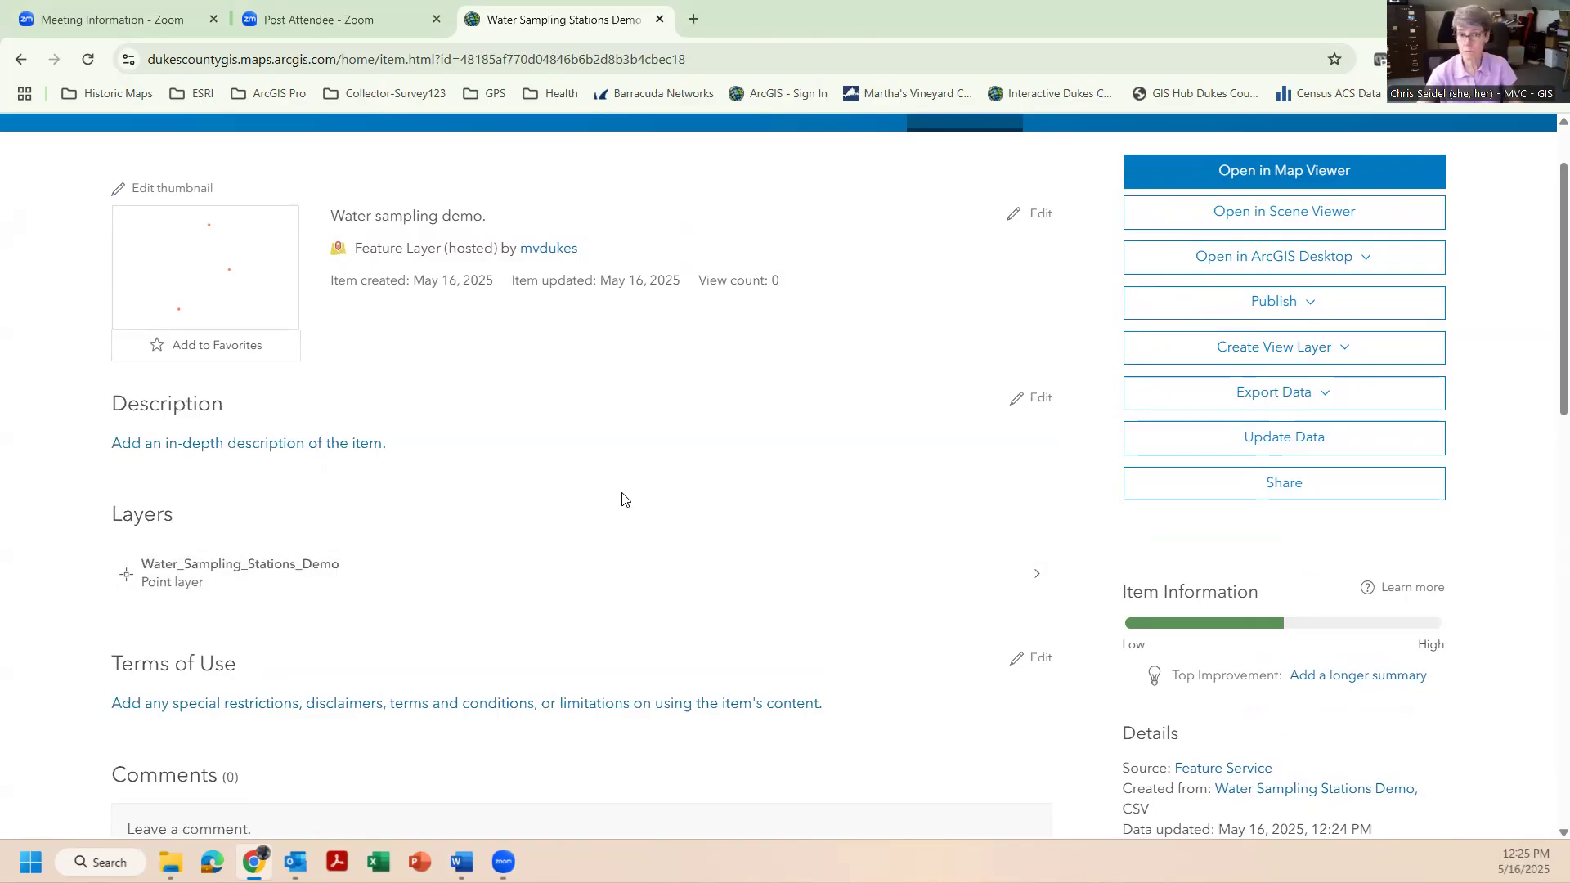
Step: Enter "Disclaimer." as the item's terms of use and save it
{"action": "scroll", "coordinate": [622, 503], "scroll_direction": "down", "scroll_amount": 1}
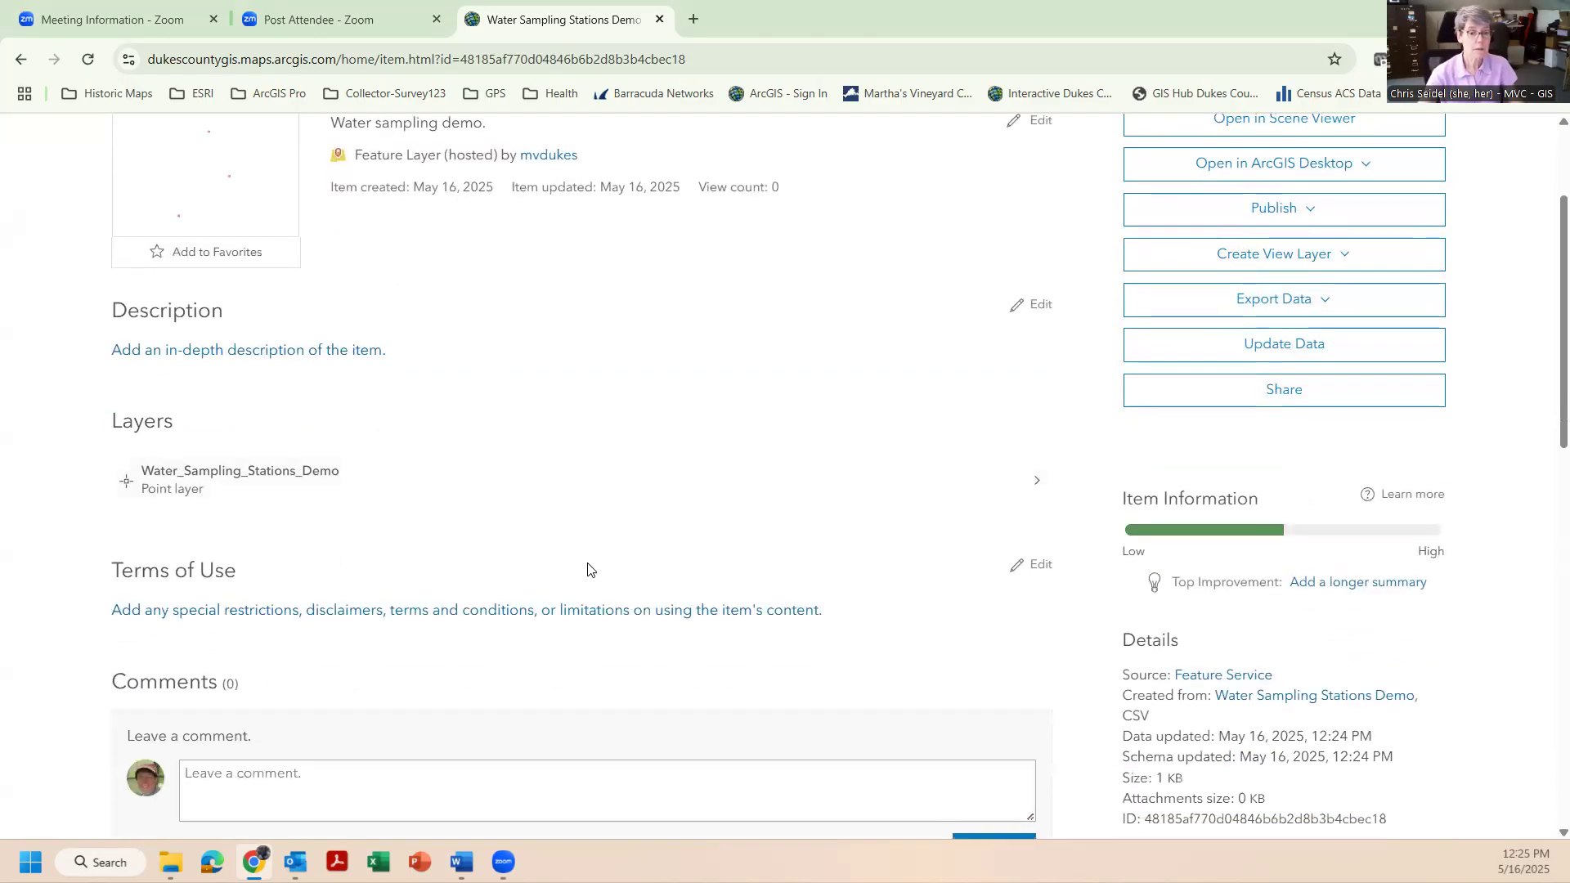
{"action": "left_click", "coordinate": [1038, 569]}
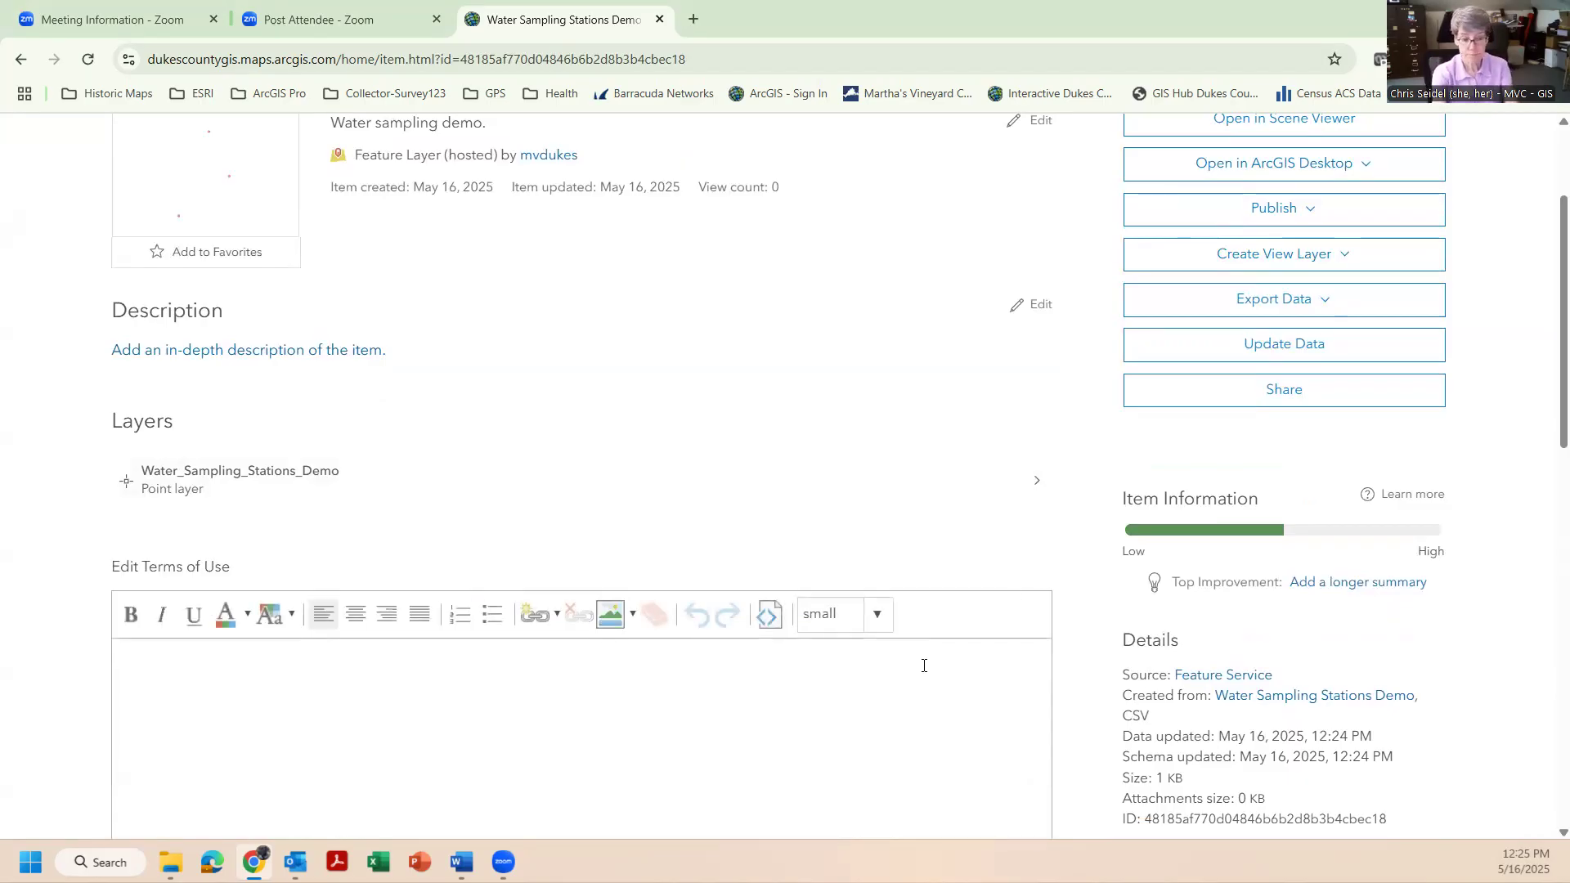
{"action": "type", "text": "Dis"}
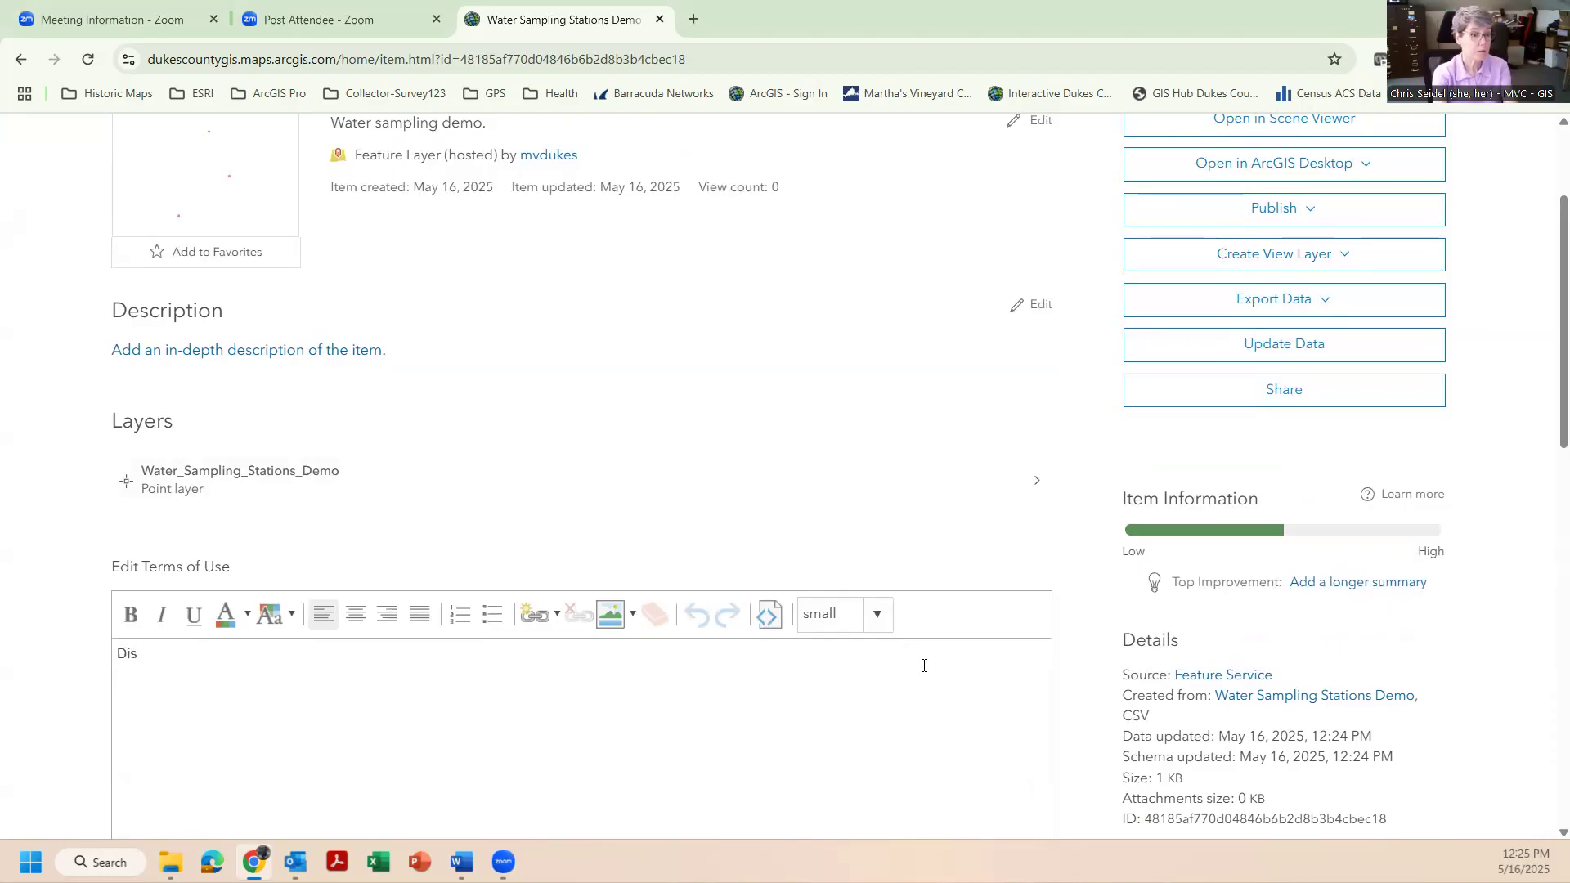
{"action": "type", "text": "claimer."}
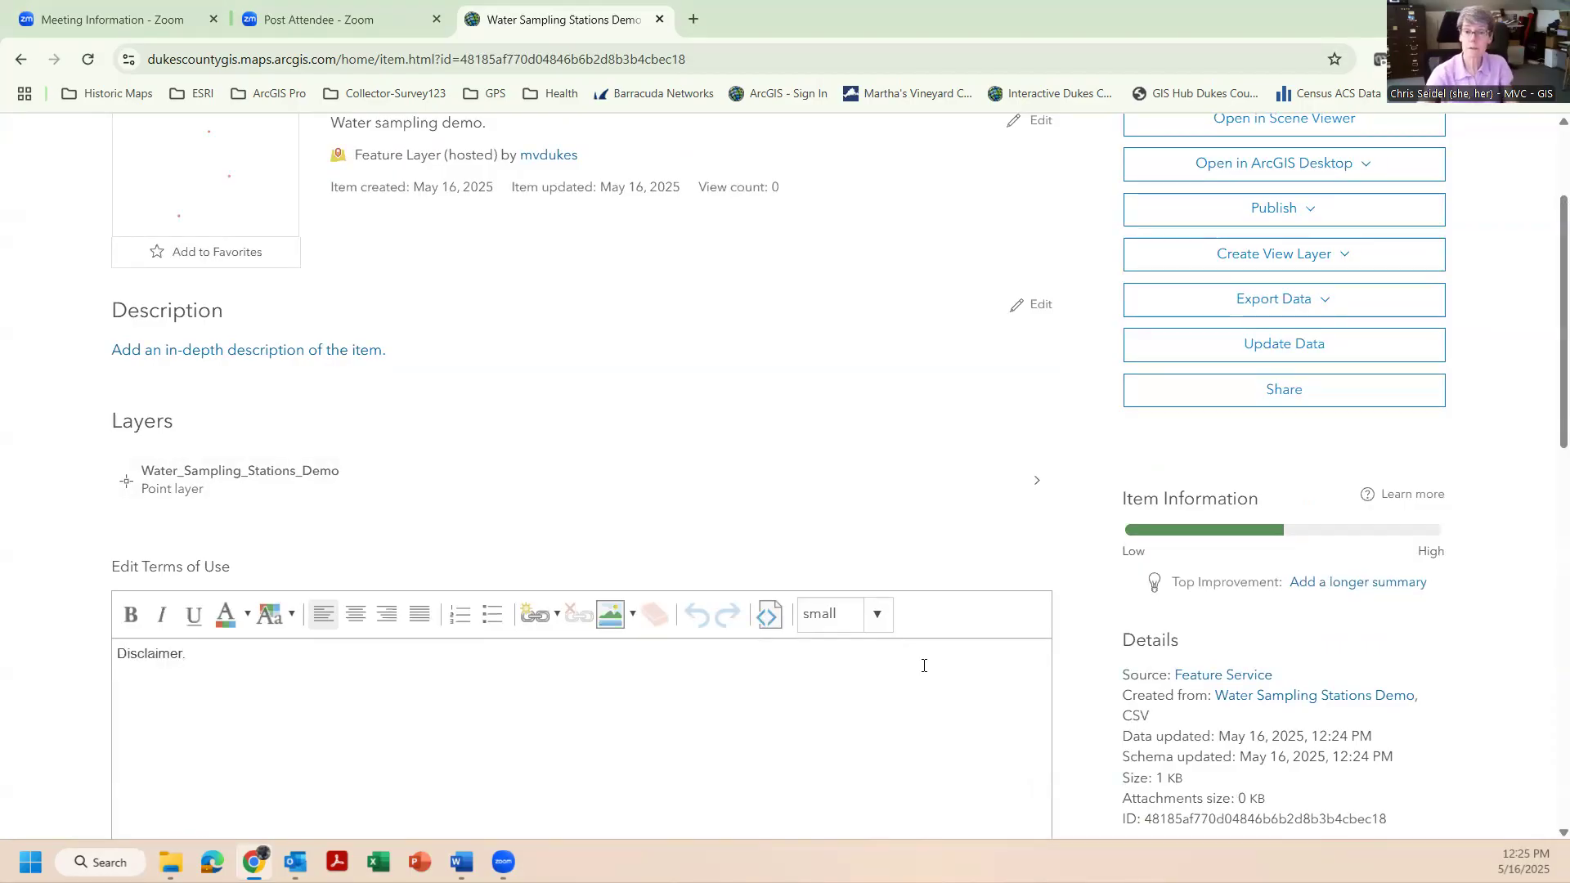
{"action": "scroll", "coordinate": [930, 523], "scroll_direction": "down", "scroll_amount": 1}
{"action": "left_click", "coordinate": [932, 722]}
Step: Open the Water Sampling Stations Demo feature layer in Map Viewer
{"action": "scroll", "coordinate": [690, 440], "scroll_direction": "up", "scroll_amount": 1}
{"action": "scroll", "coordinate": [690, 439], "scroll_direction": "up", "scroll_amount": 3}
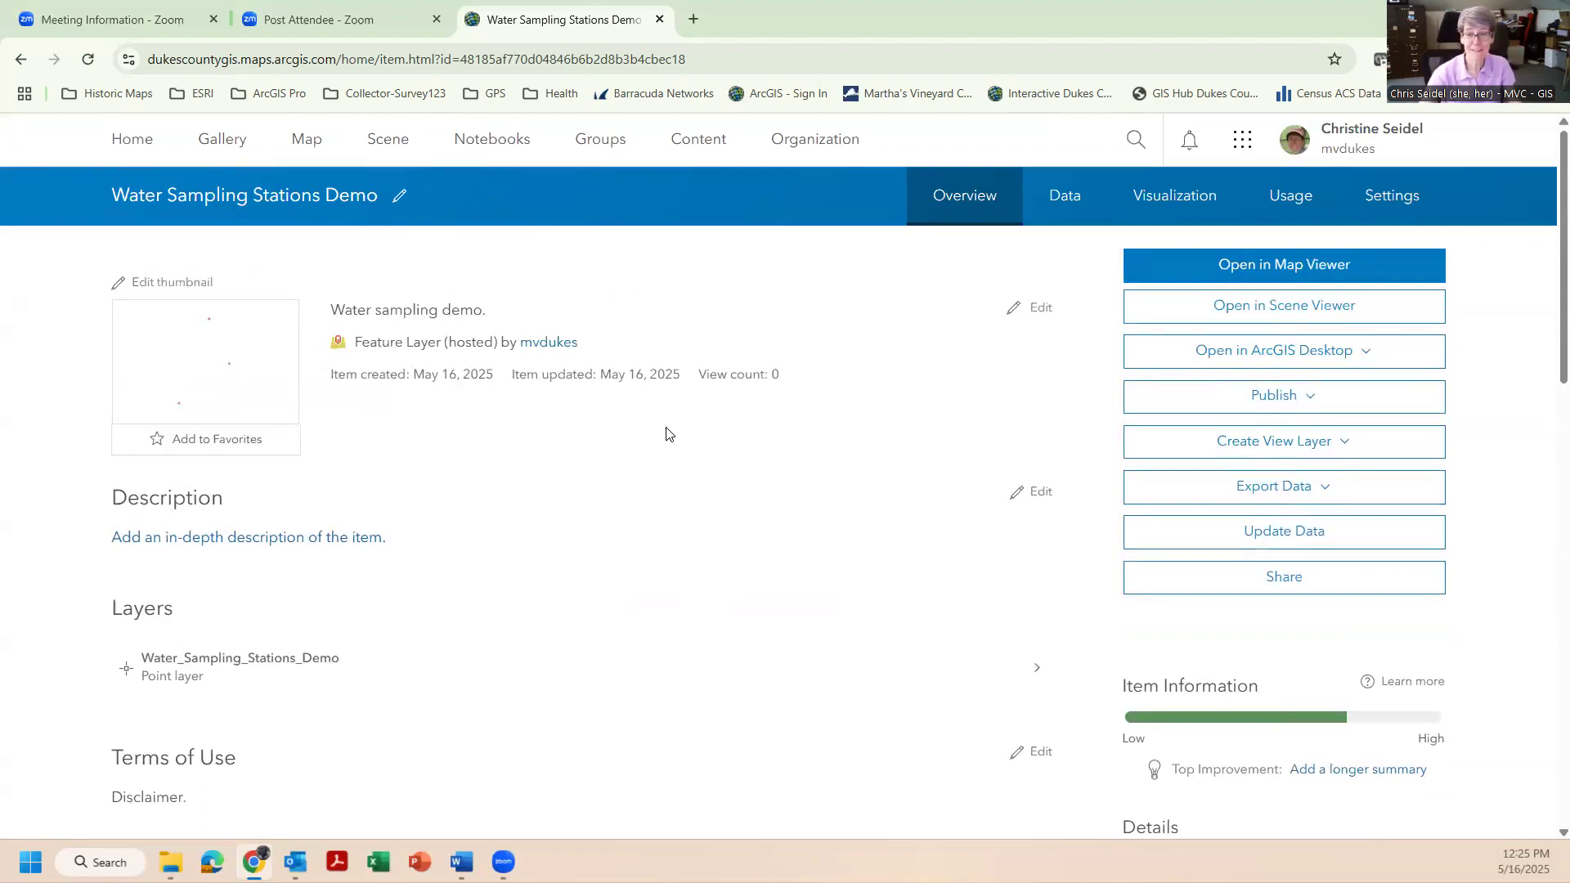
{"action": "left_click", "coordinate": [1193, 266]}
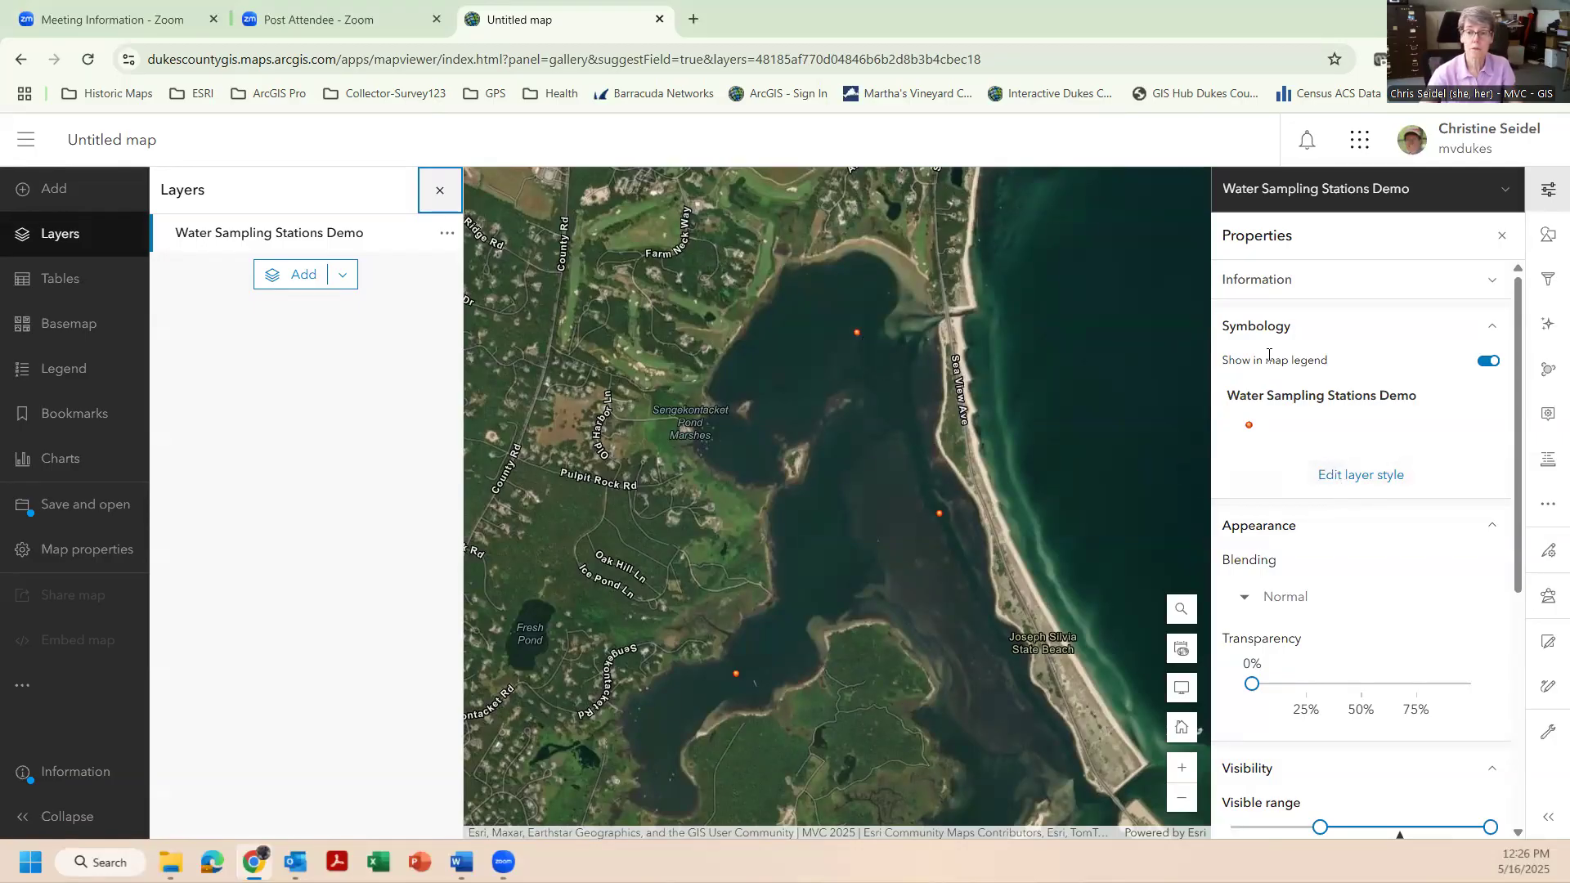
Step: Set the station point symbol's size to 32 px in the single-symbol location style and apply the layer styling
{"action": "left_click", "coordinate": [1326, 479]}
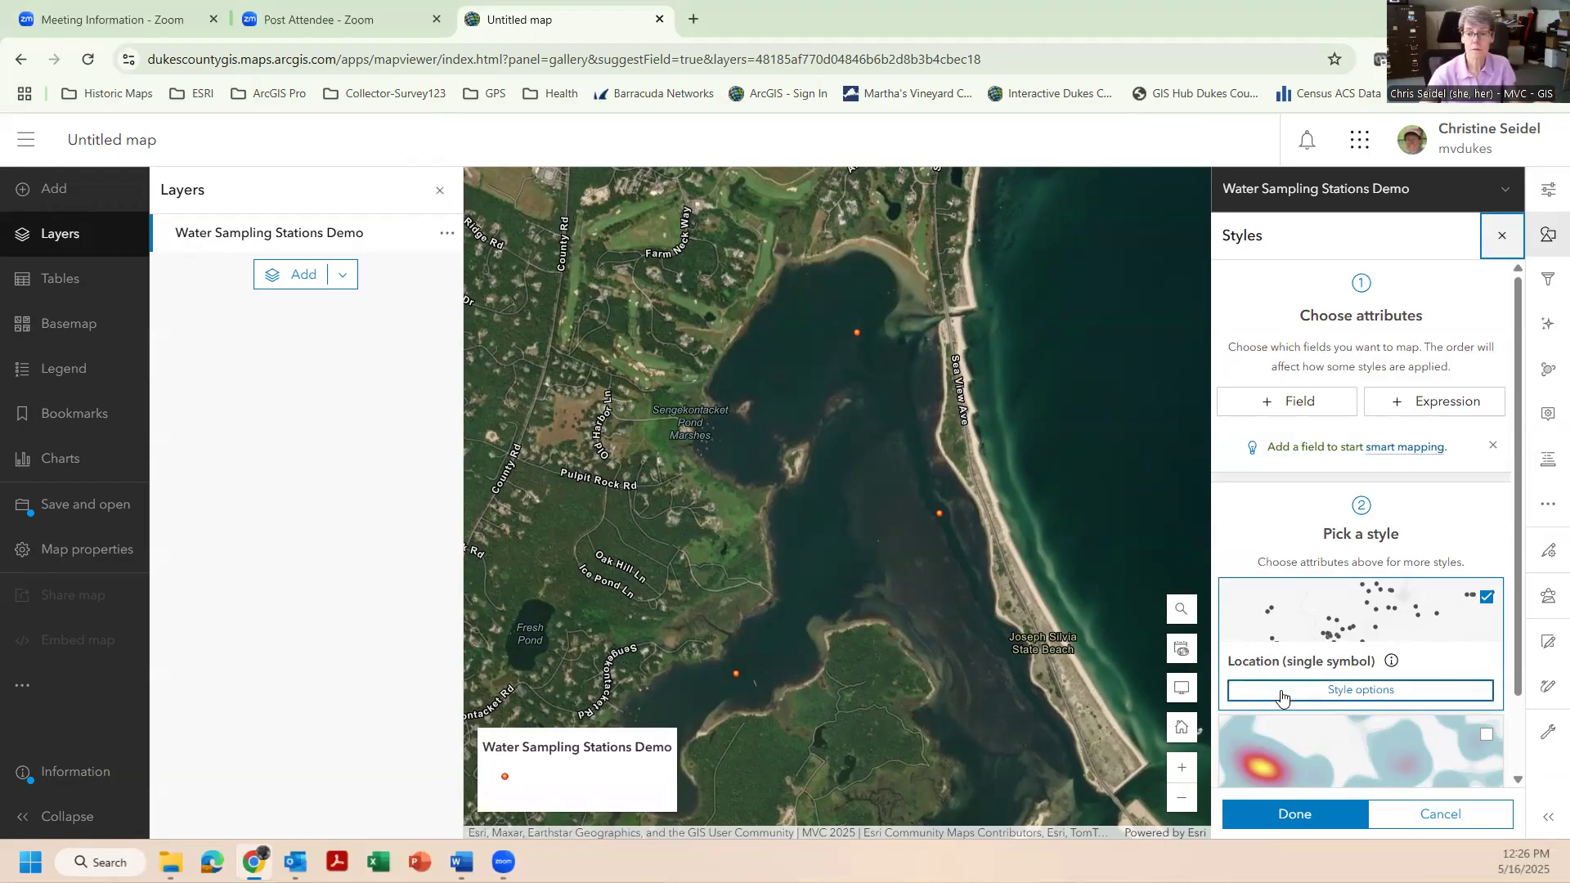
{"action": "left_click", "coordinate": [1335, 692]}
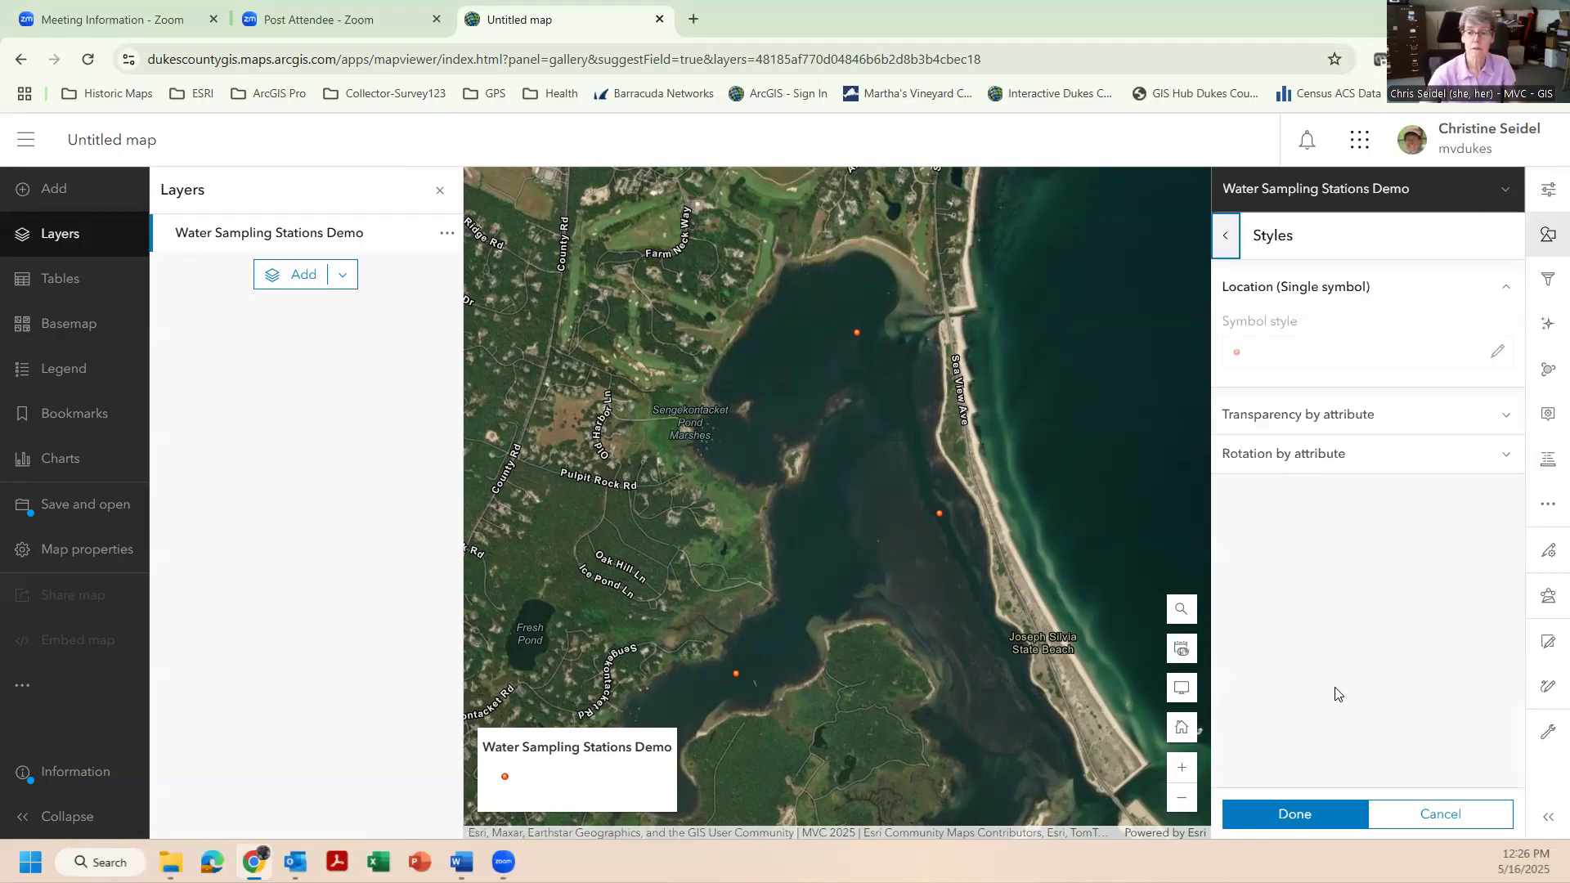
{"action": "left_click", "coordinate": [1301, 357]}
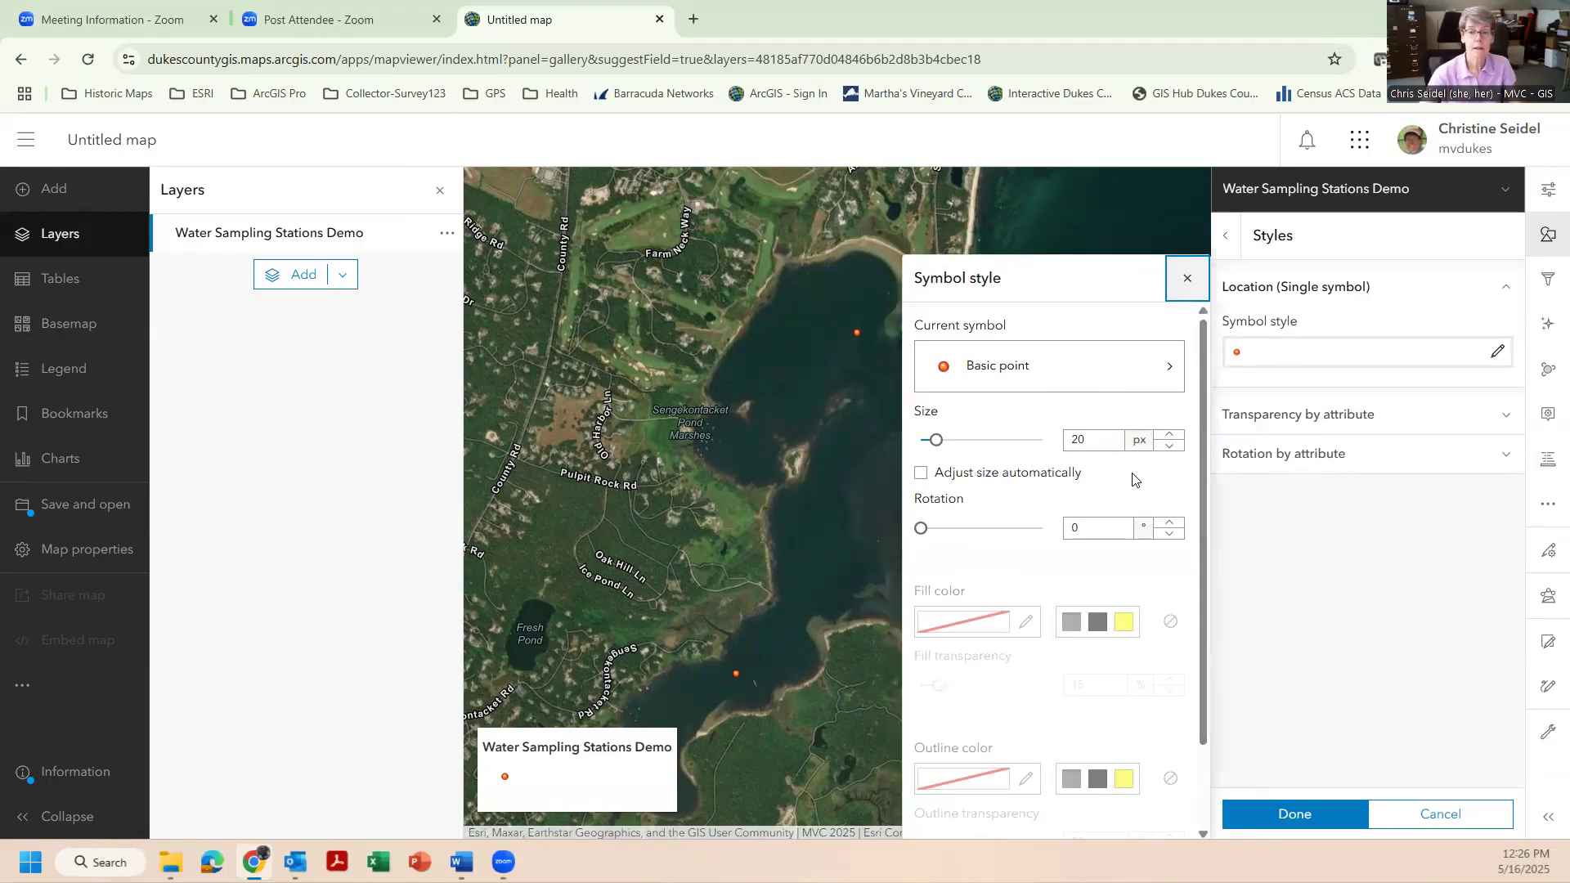
{"action": "left_click", "coordinate": [1170, 434]}
{"action": "left_click", "coordinate": [1170, 434]}
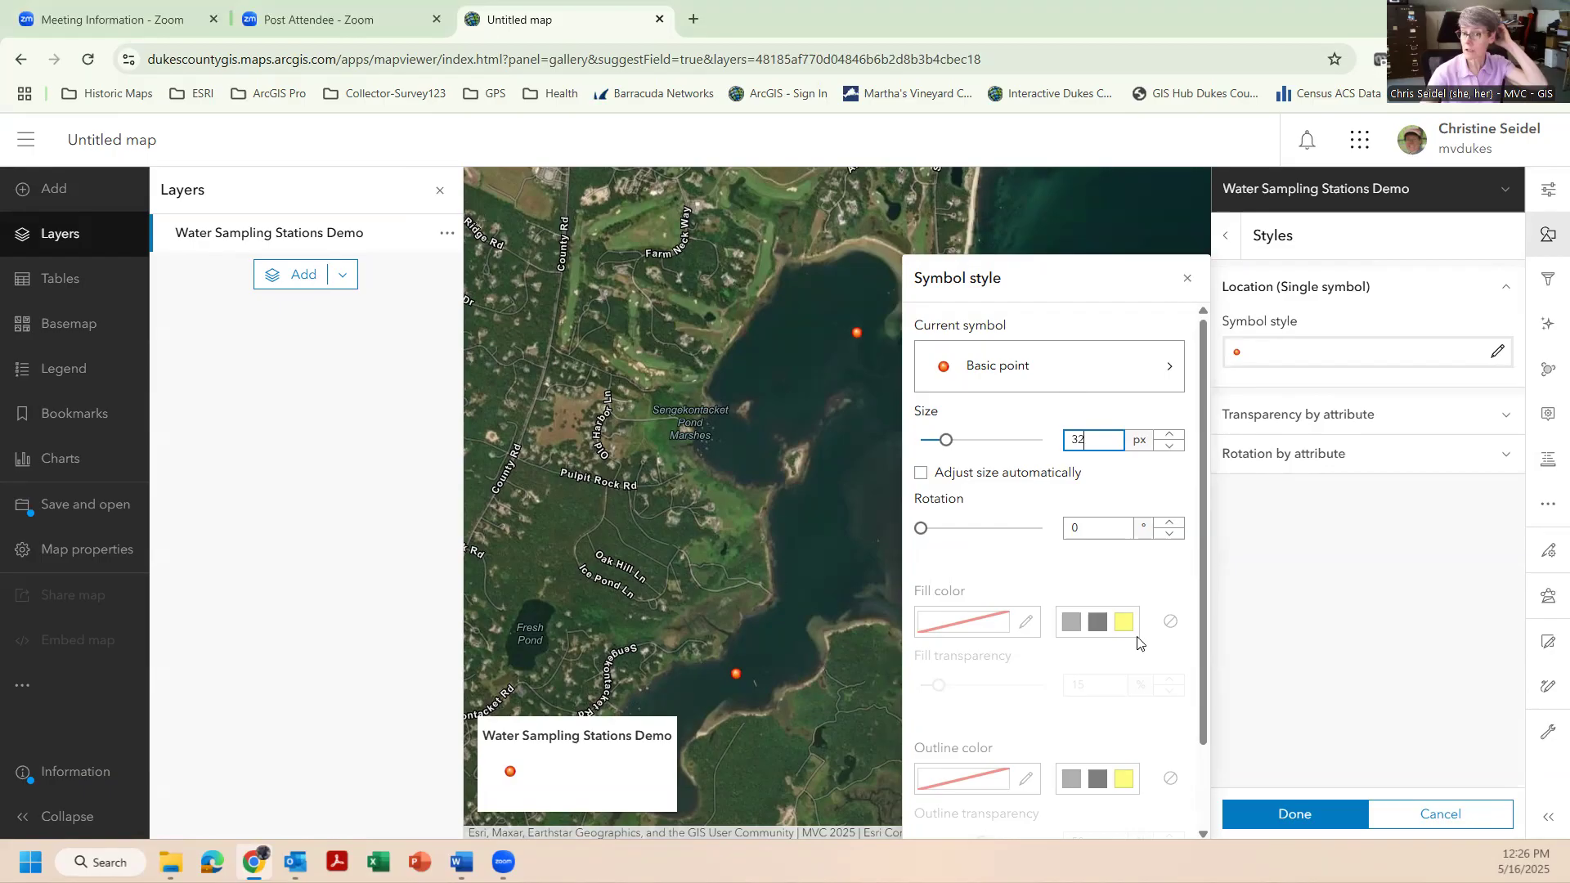
{"action": "left_click", "coordinate": [1185, 282]}
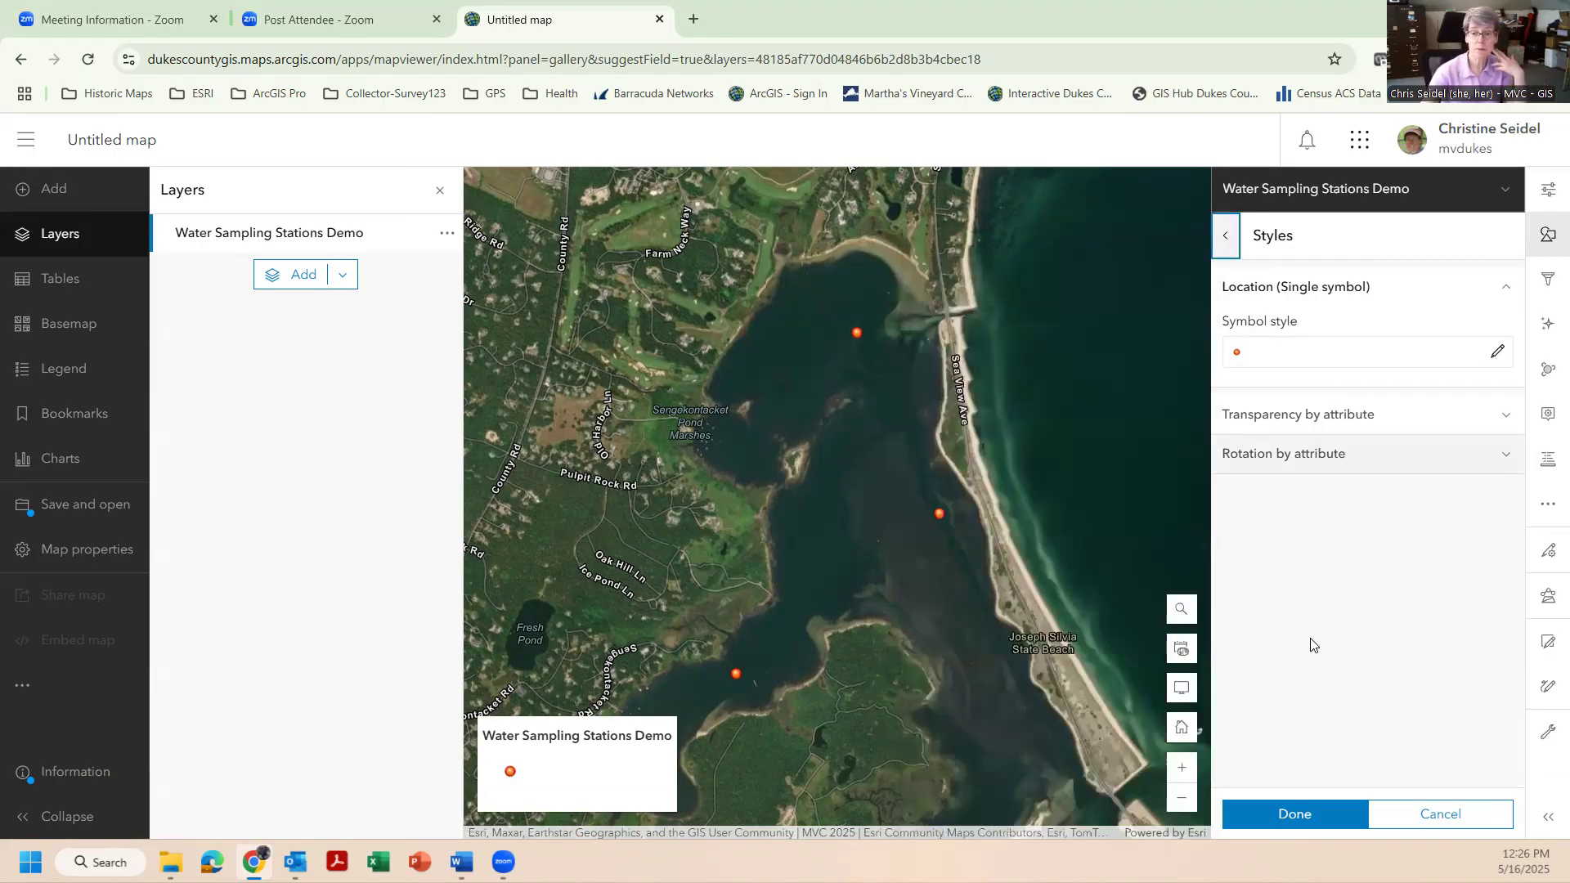
{"action": "left_click", "coordinate": [1294, 813]}
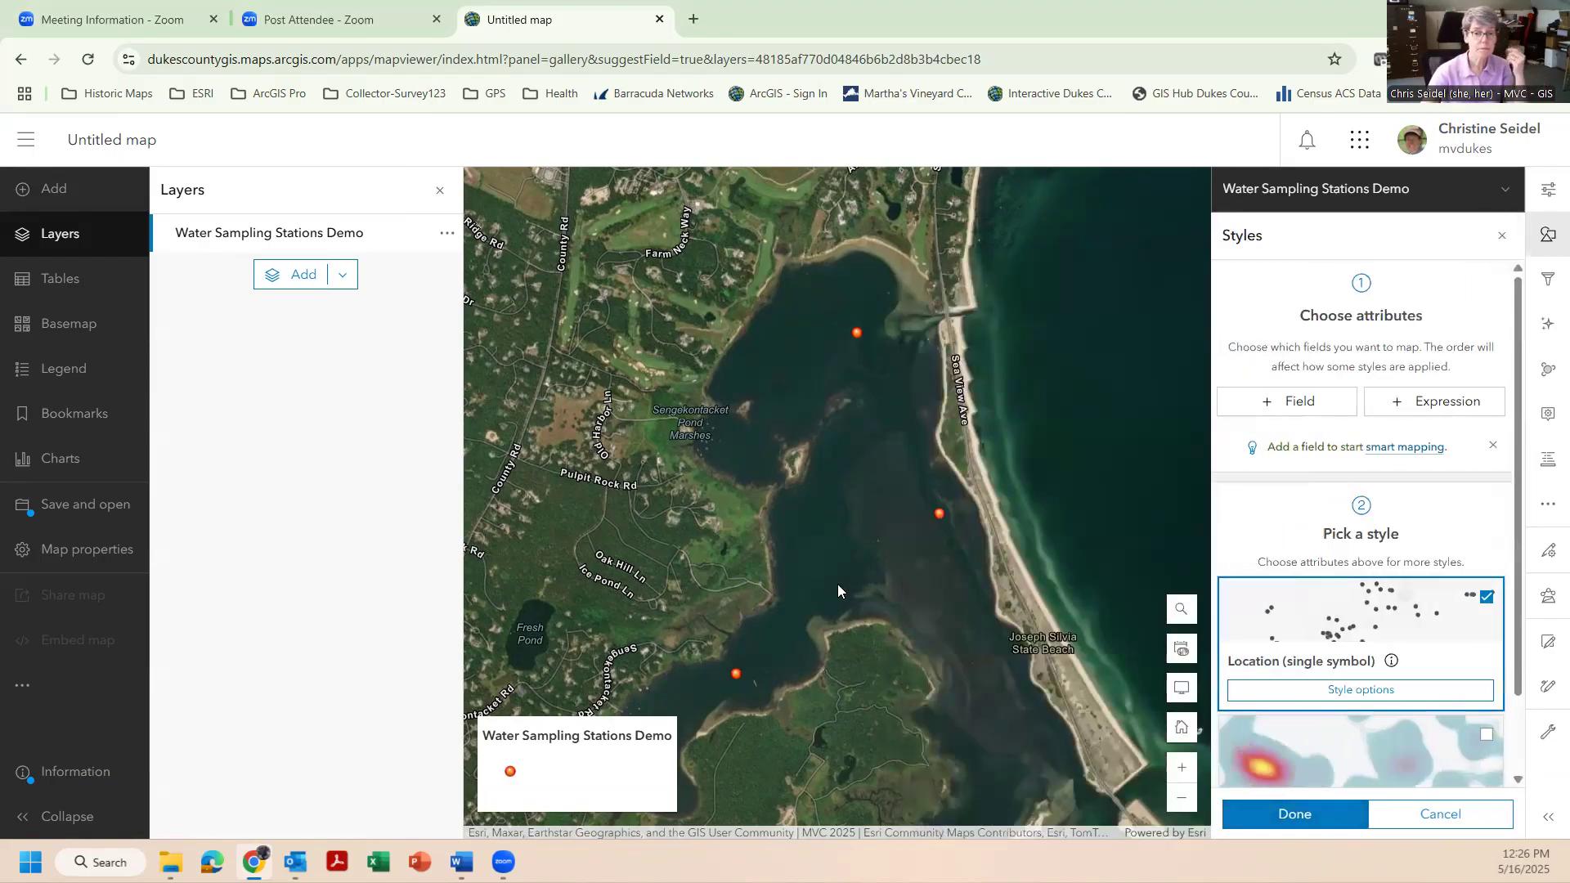
{"action": "left_click", "coordinate": [1294, 814]}
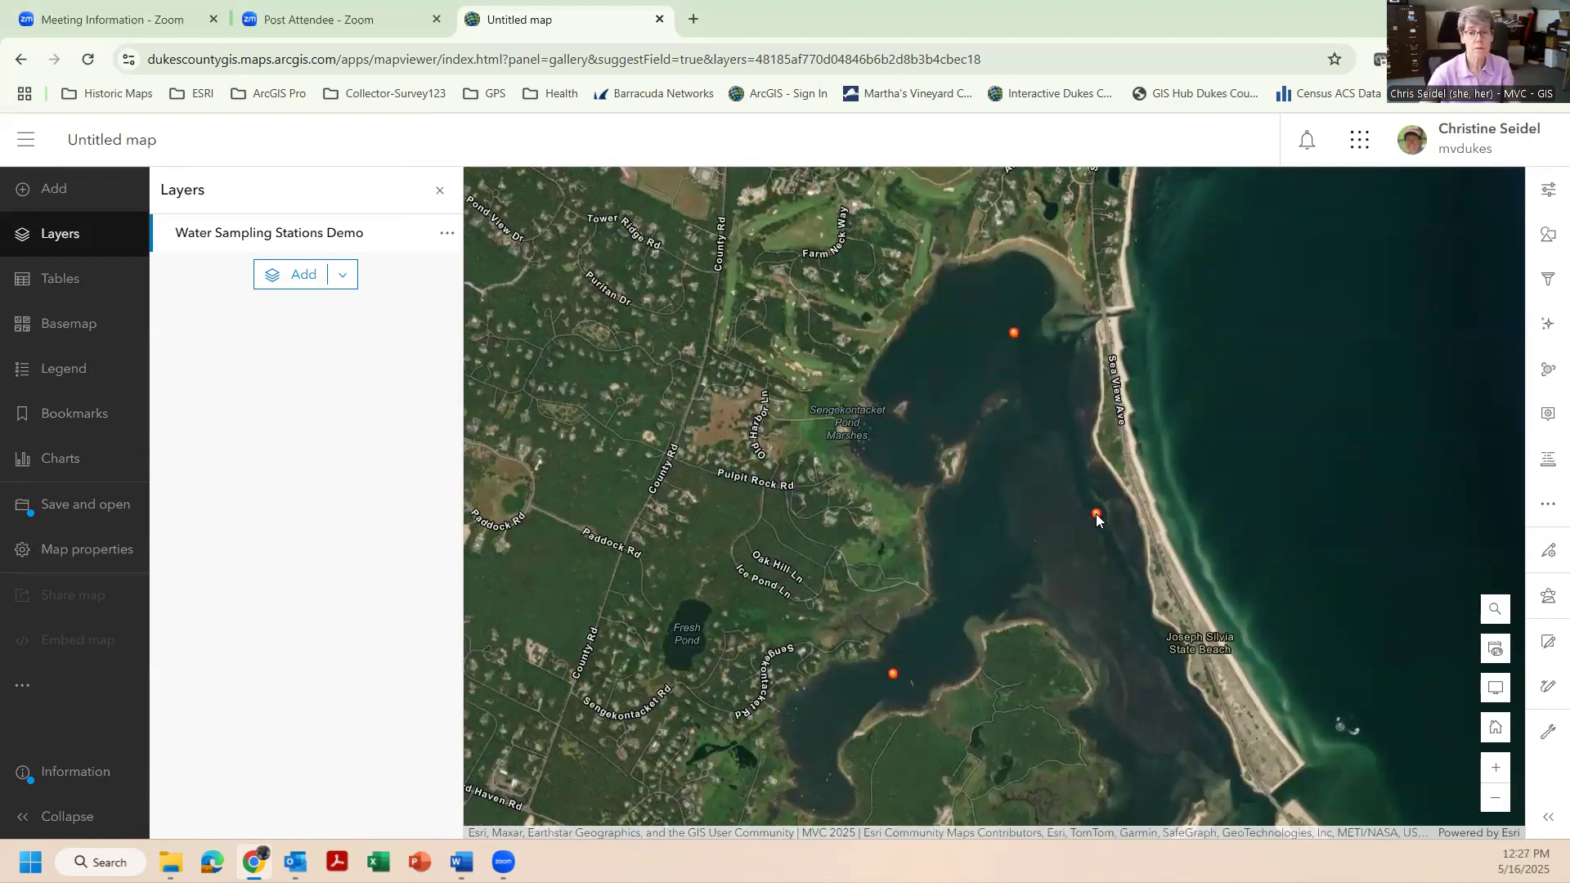
Step: Open the pop-up of the middle station near the barrier beach and set the X field to 6 decimal places
{"action": "left_click", "coordinate": [1095, 514]}
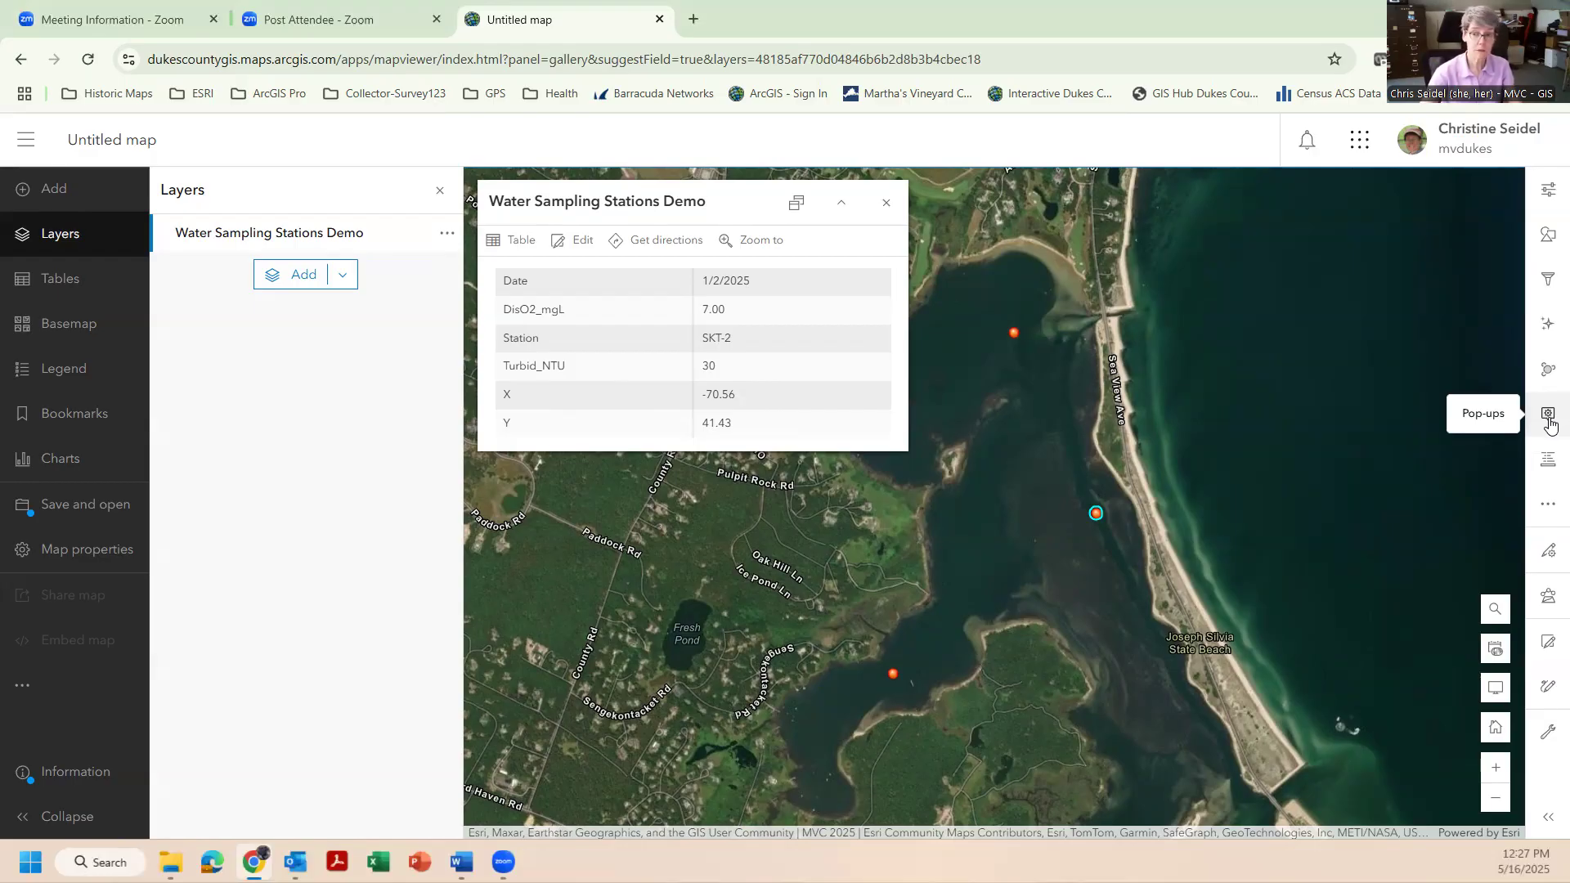
{"action": "left_click", "coordinate": [1545, 460]}
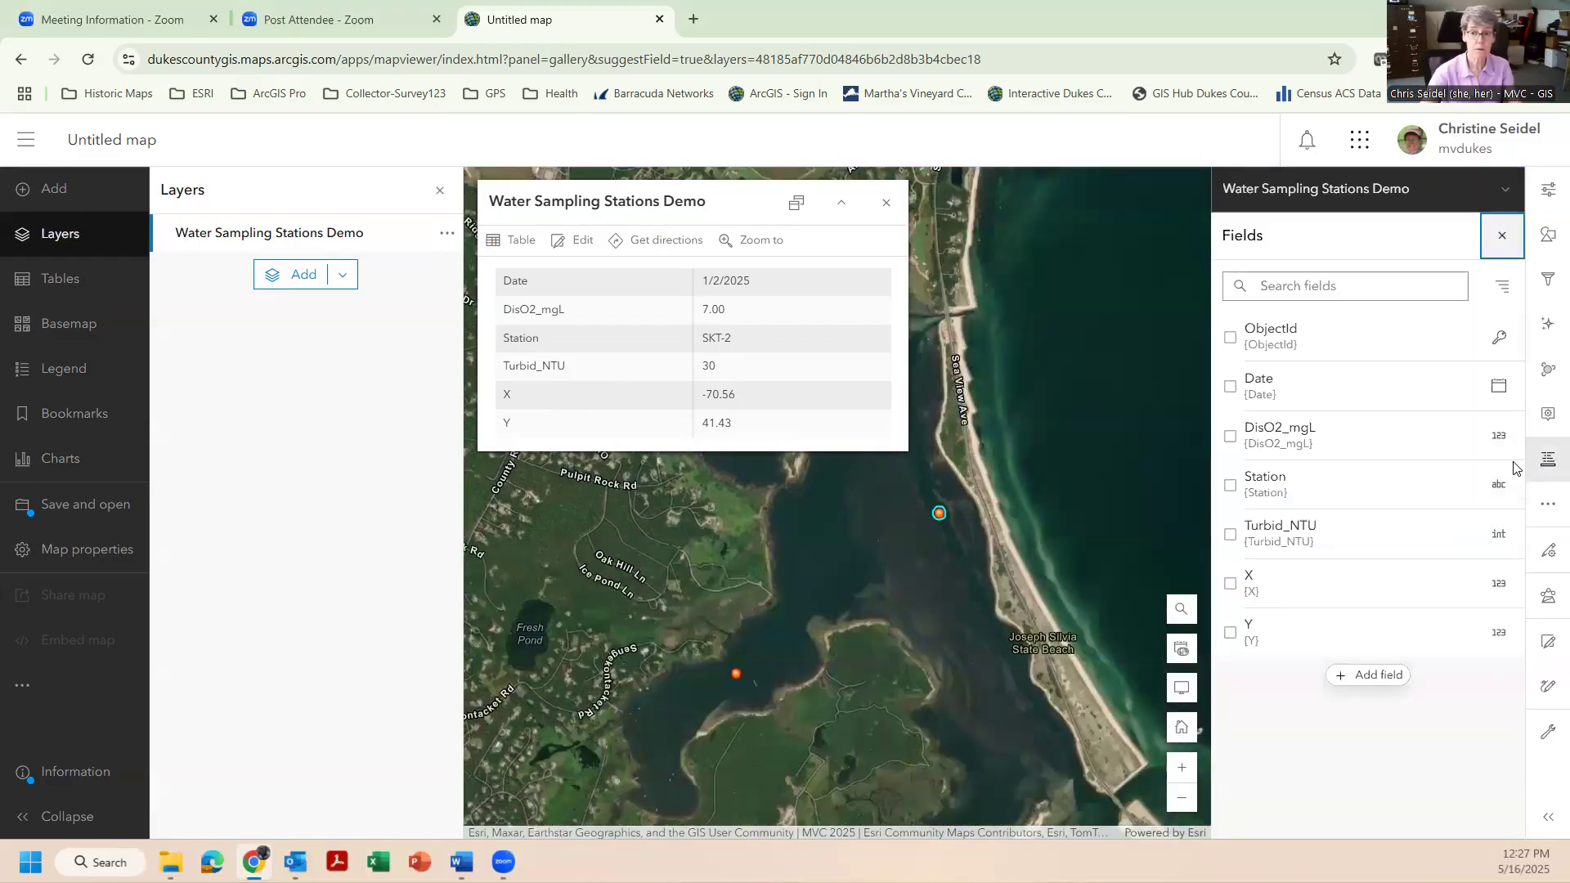
{"action": "left_click", "coordinate": [1309, 593]}
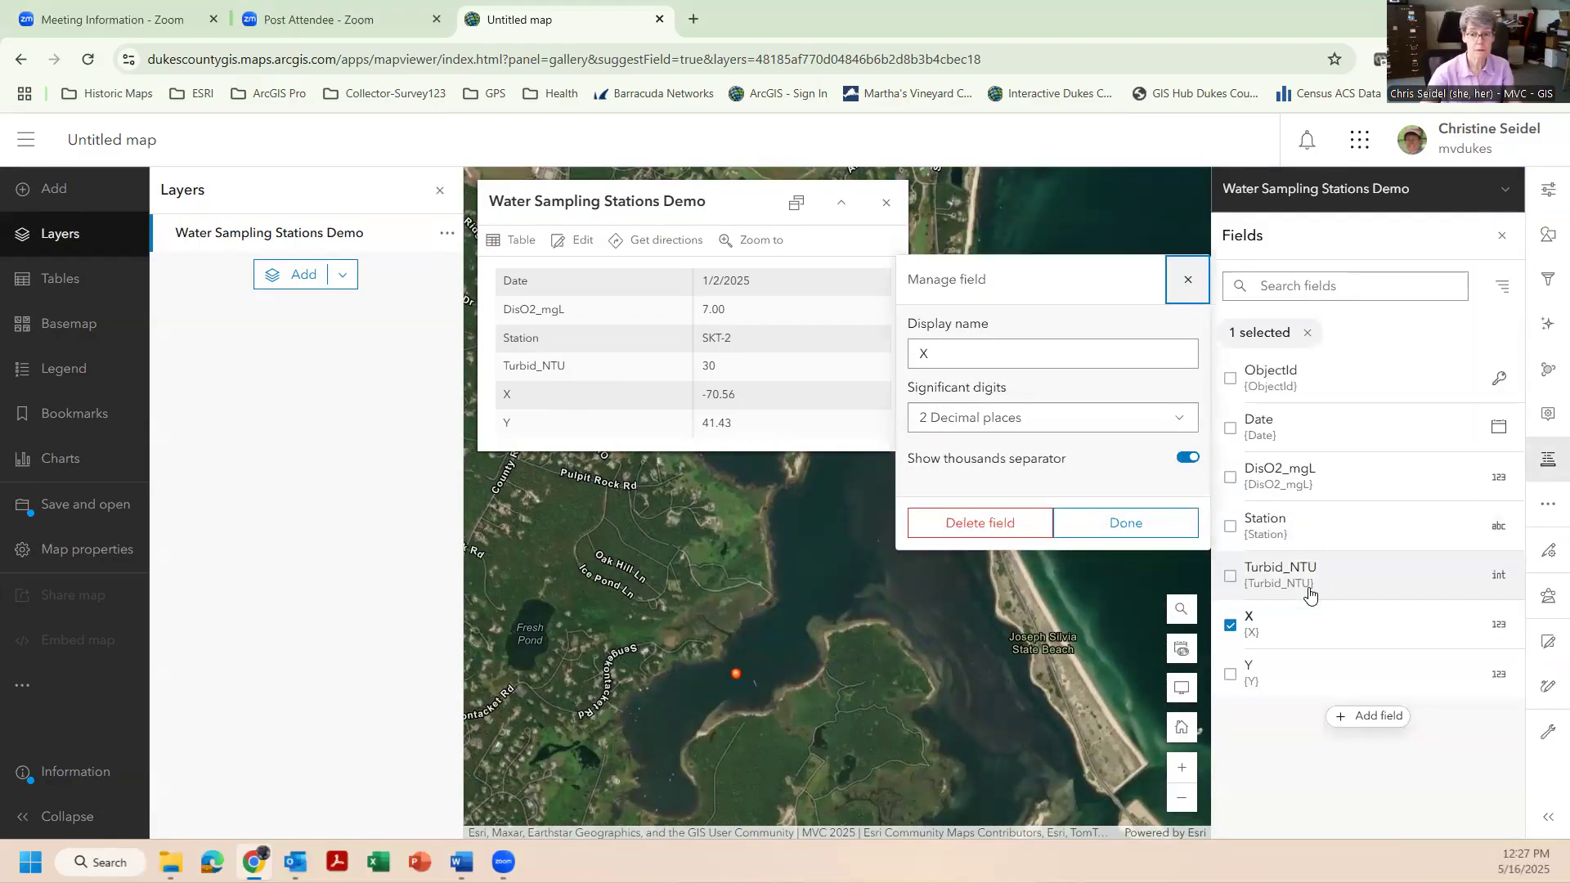
{"action": "left_click", "coordinate": [1178, 420]}
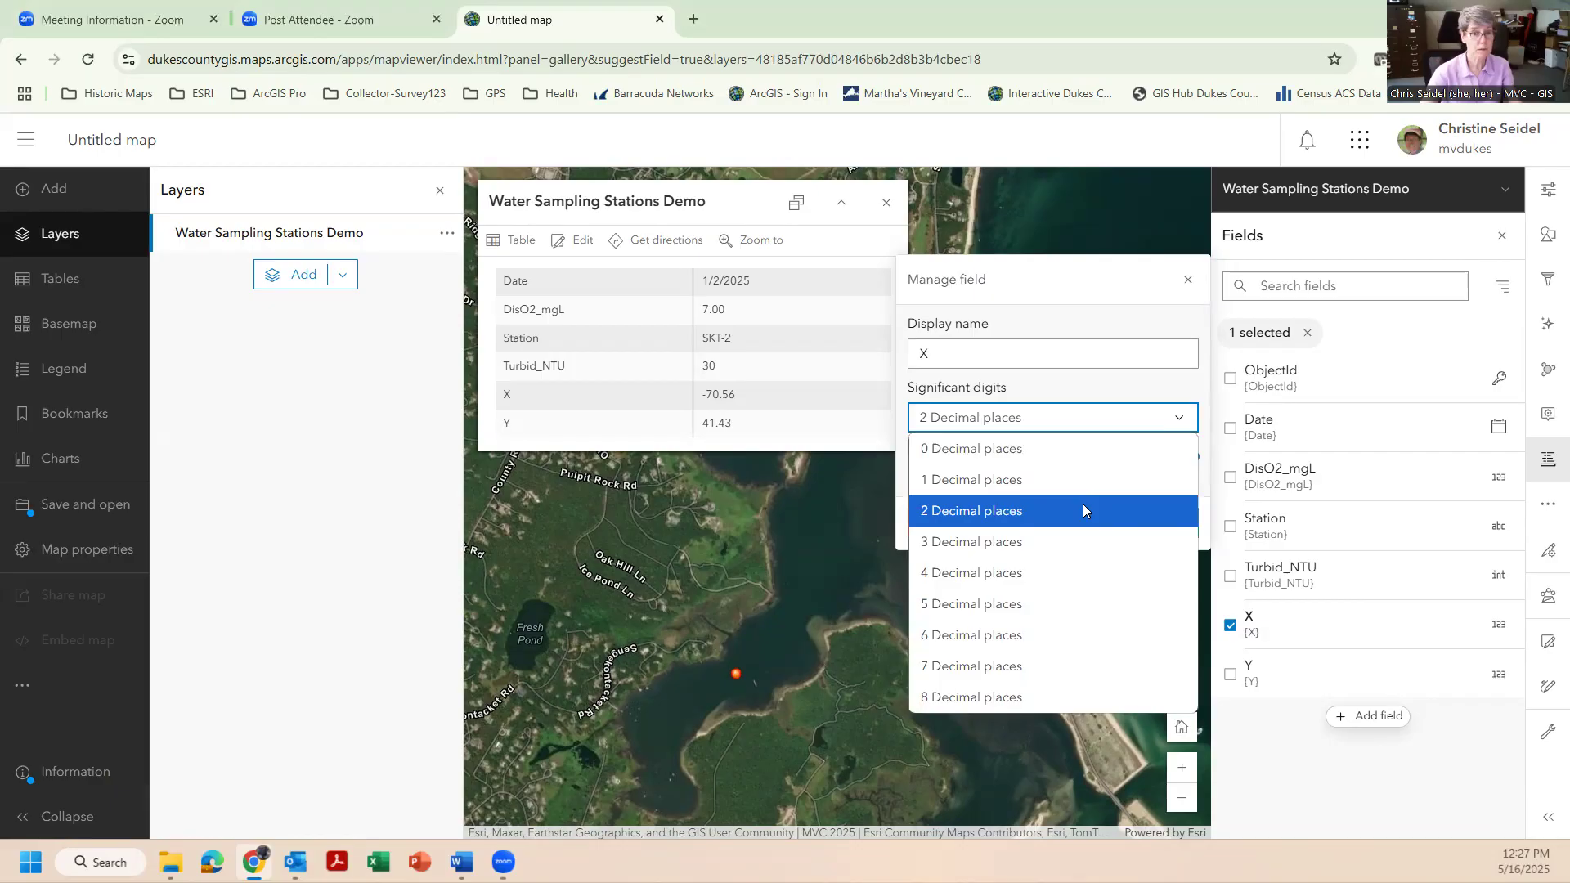
{"action": "left_click", "coordinate": [1047, 637]}
{"action": "left_click", "coordinate": [1109, 535]}
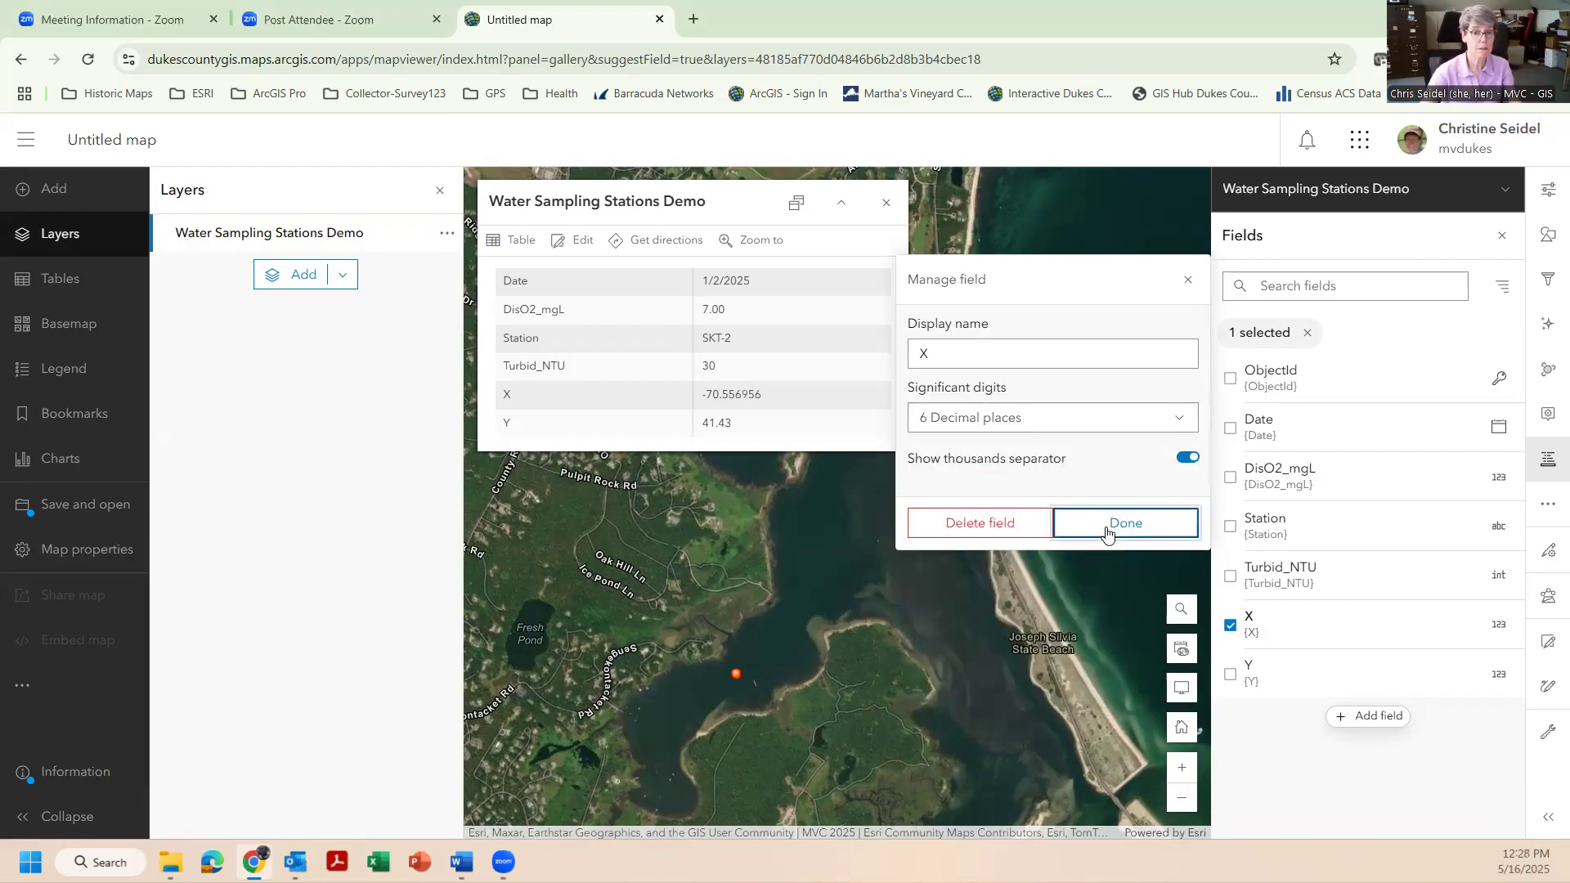
Step: Set the Y field to 6 decimal places and close the station's pop-up
{"action": "left_click", "coordinate": [1316, 628]}
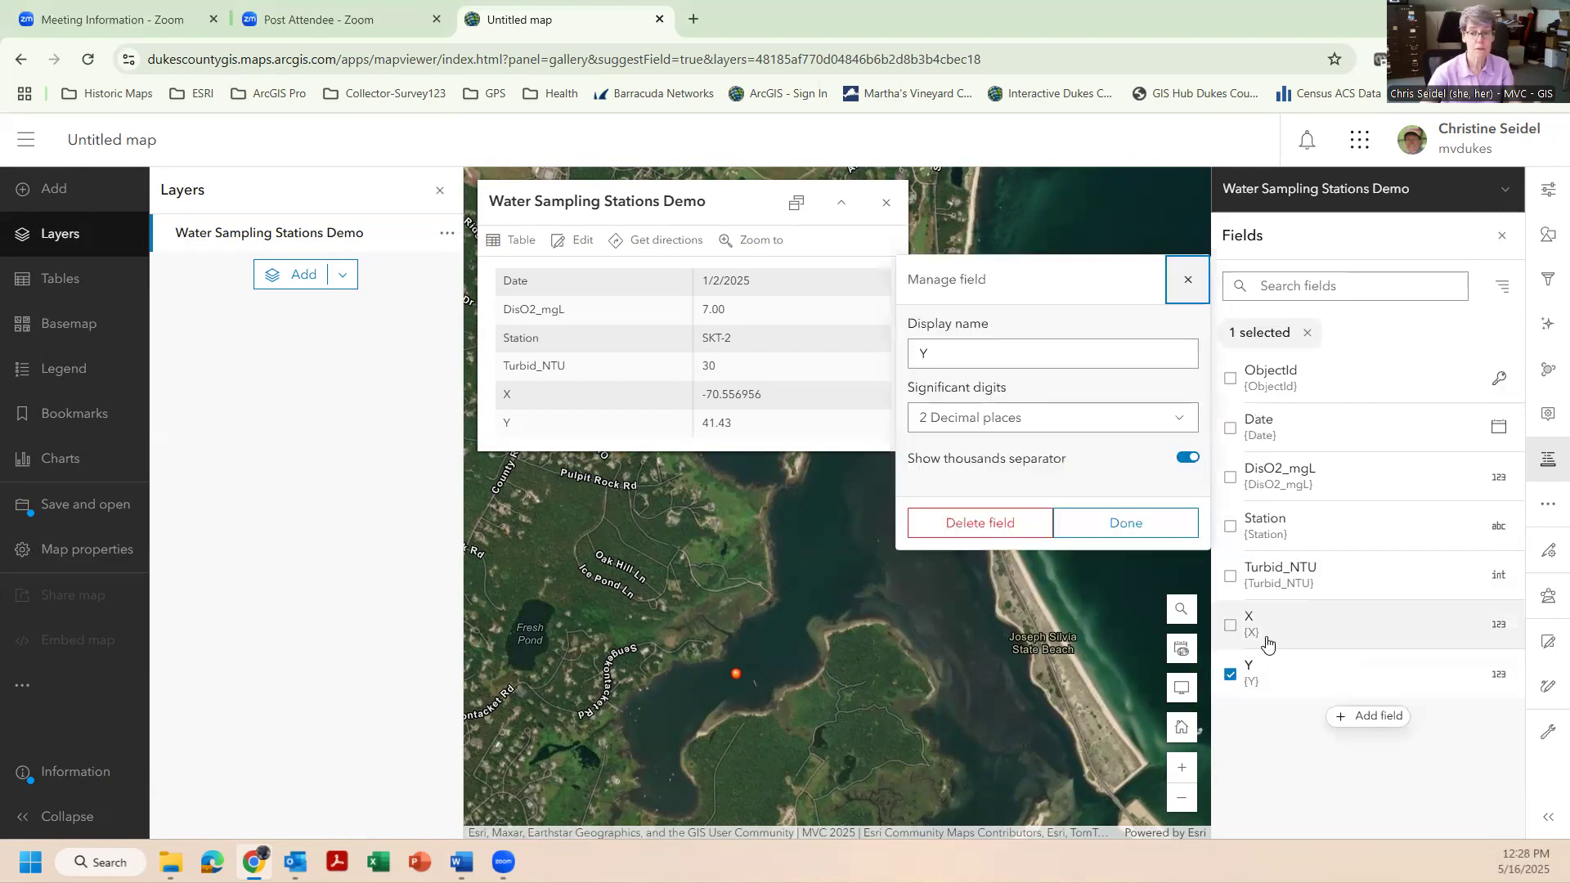
{"action": "left_click", "coordinate": [1164, 423]}
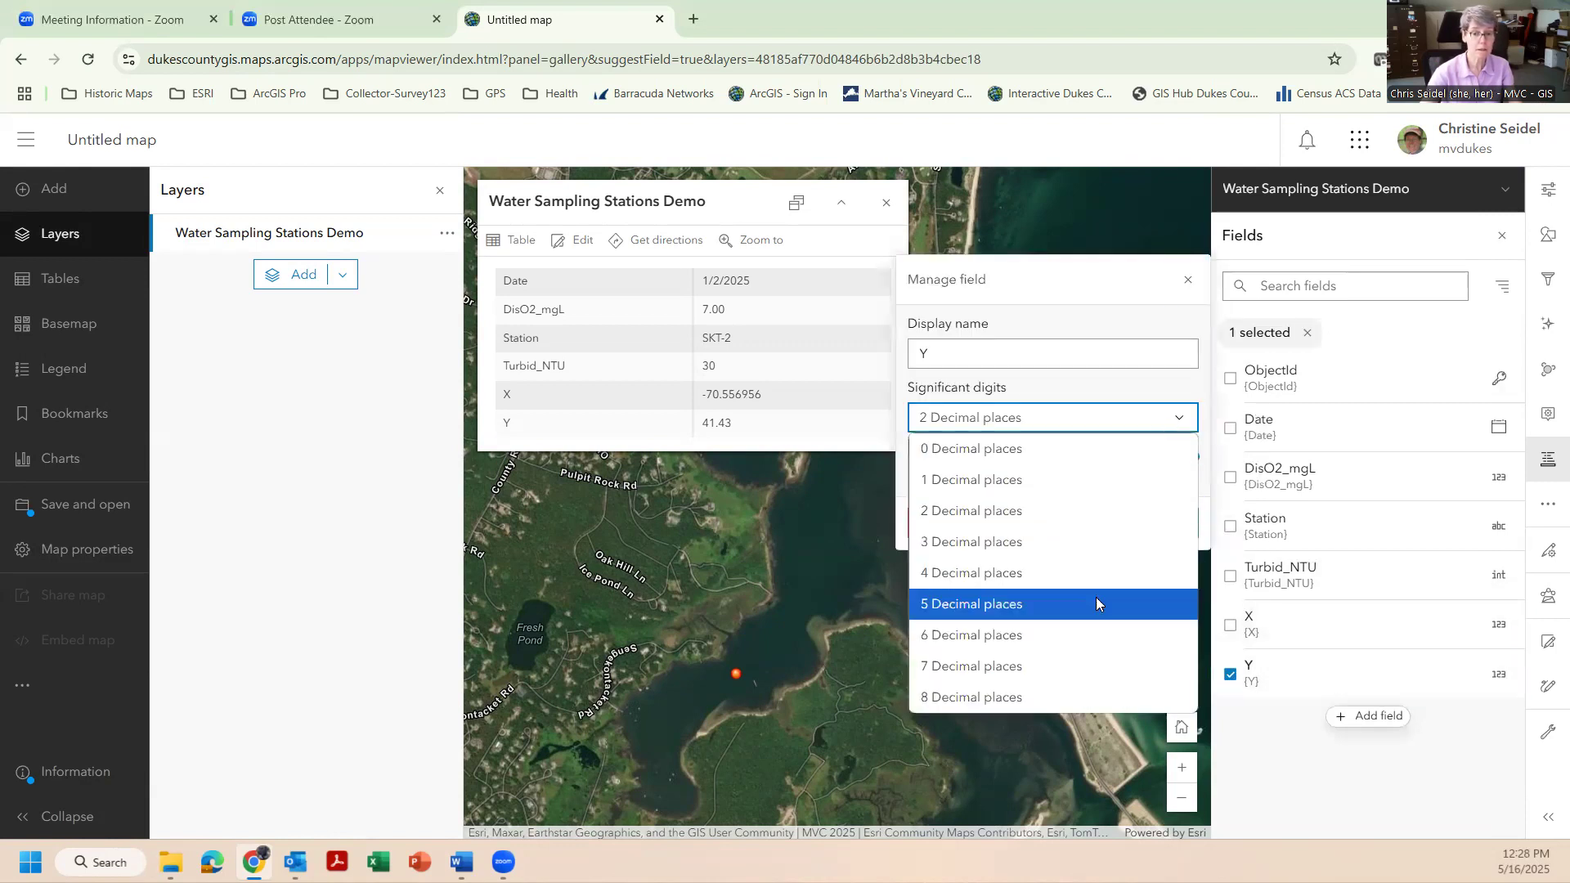
{"action": "left_click", "coordinate": [1096, 634]}
{"action": "left_click", "coordinate": [1103, 521]}
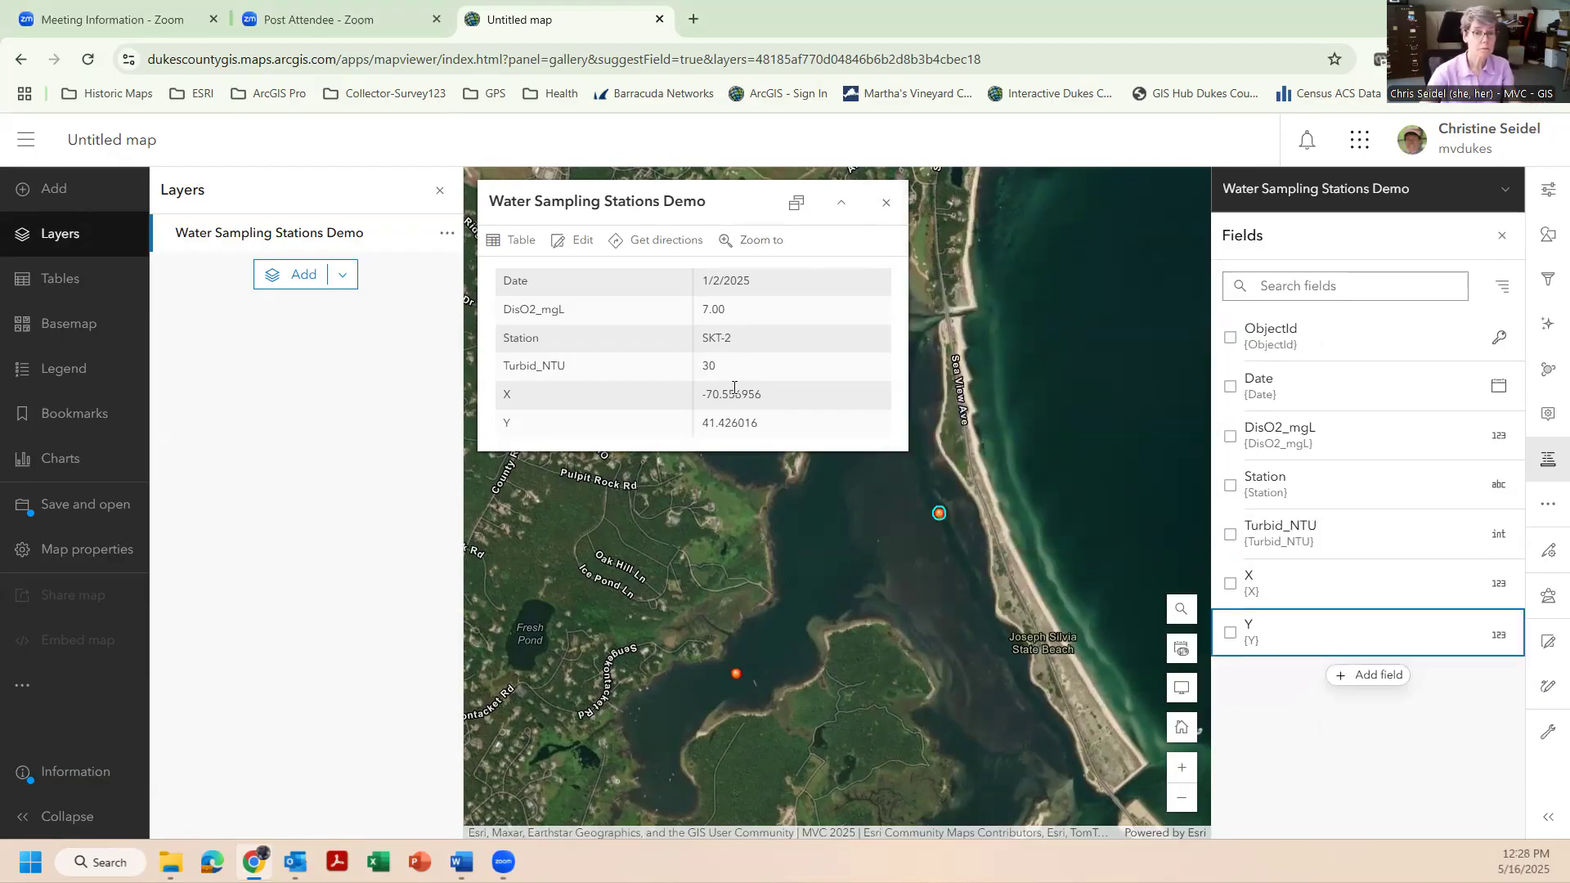
{"action": "left_click", "coordinate": [885, 209]}
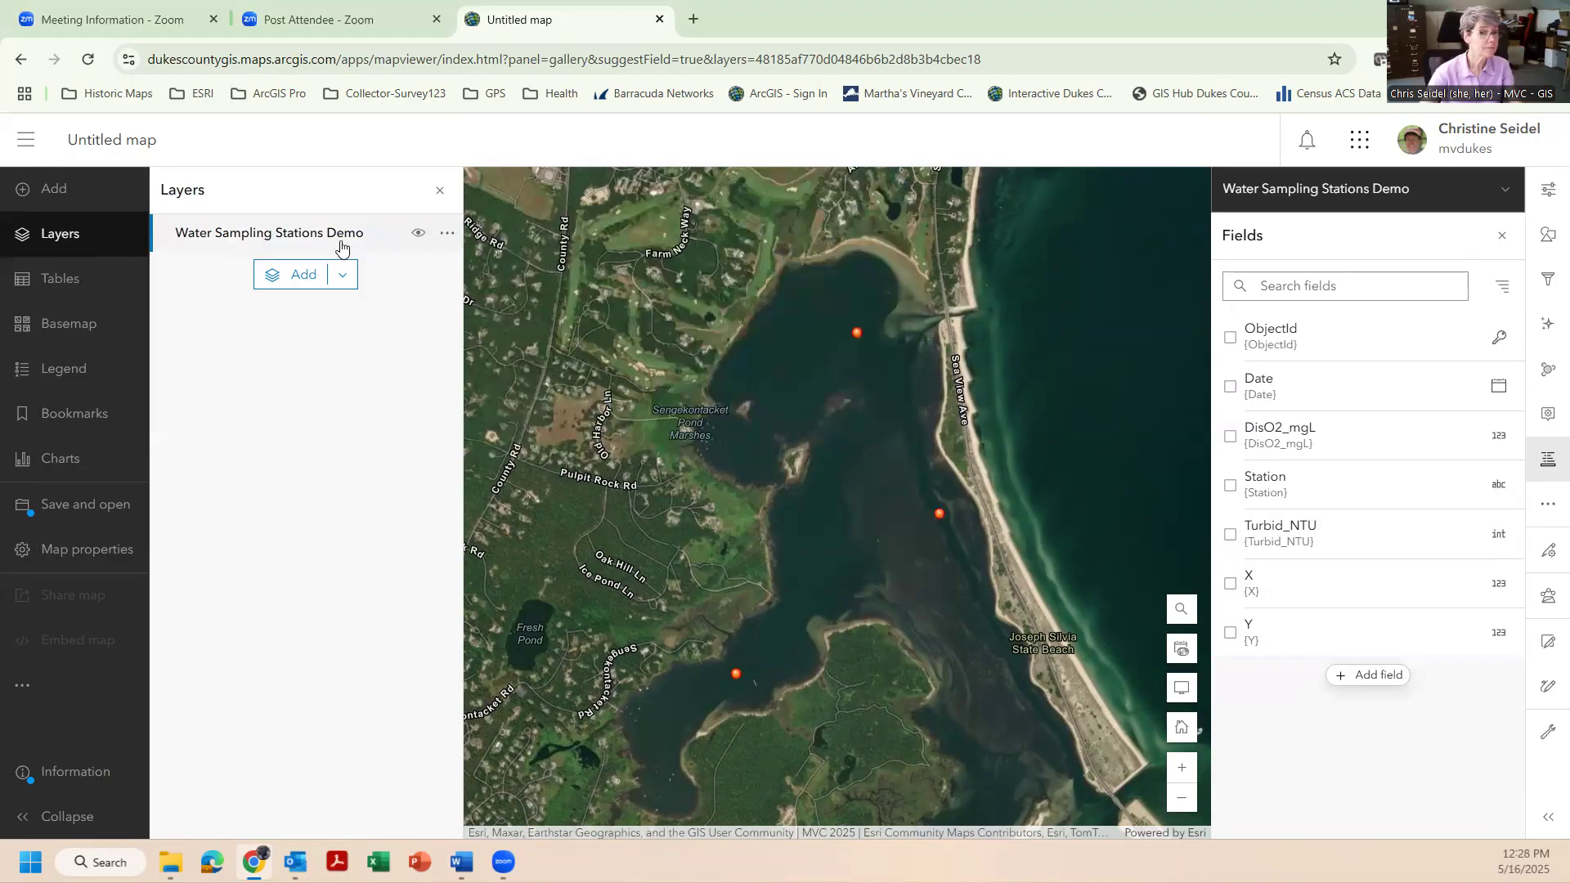
Step: Review all columns of the Water Sampling Stations Demo attribute table, from Station to Date, and close the table
{"action": "left_click", "coordinate": [443, 235]}
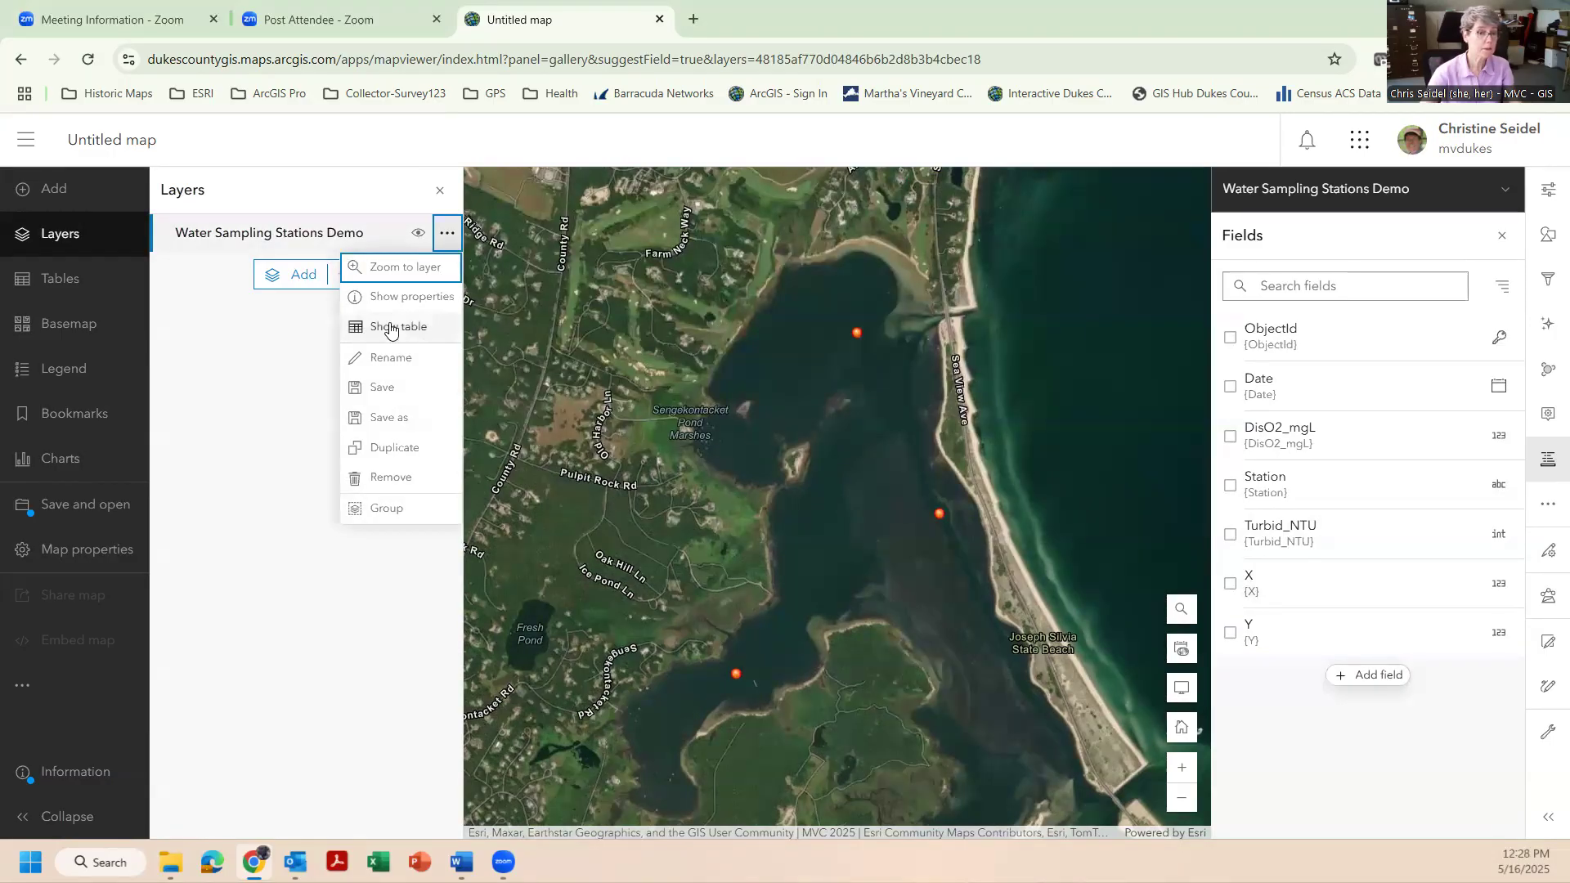
{"action": "left_click", "coordinate": [423, 329]}
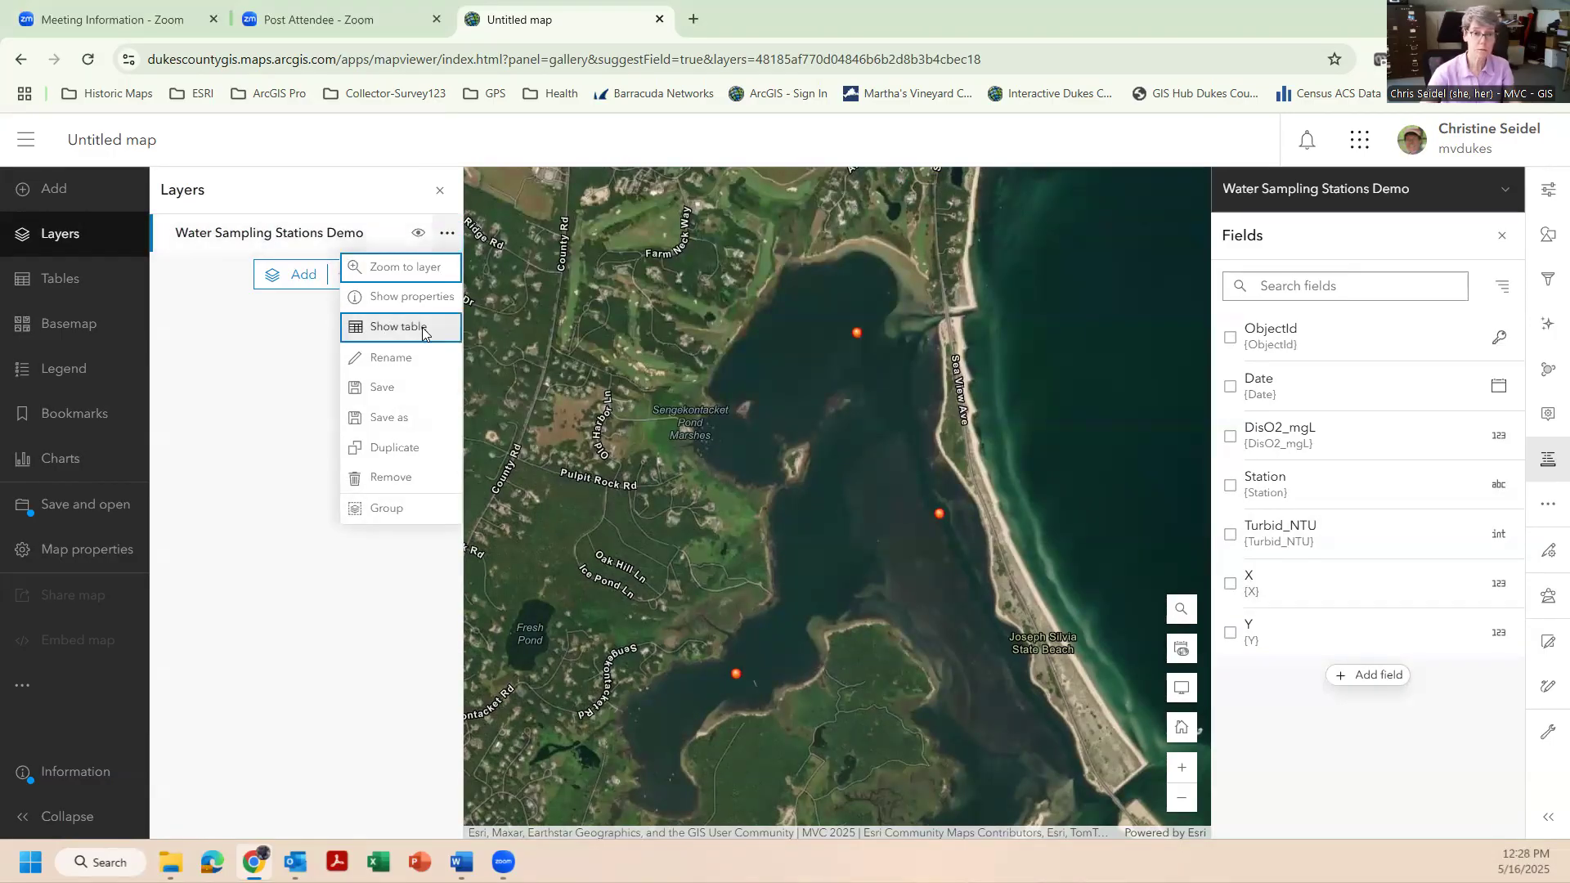
{"action": "left_click", "coordinate": [1548, 193]}
{"action": "left_click", "coordinate": [1549, 195]}
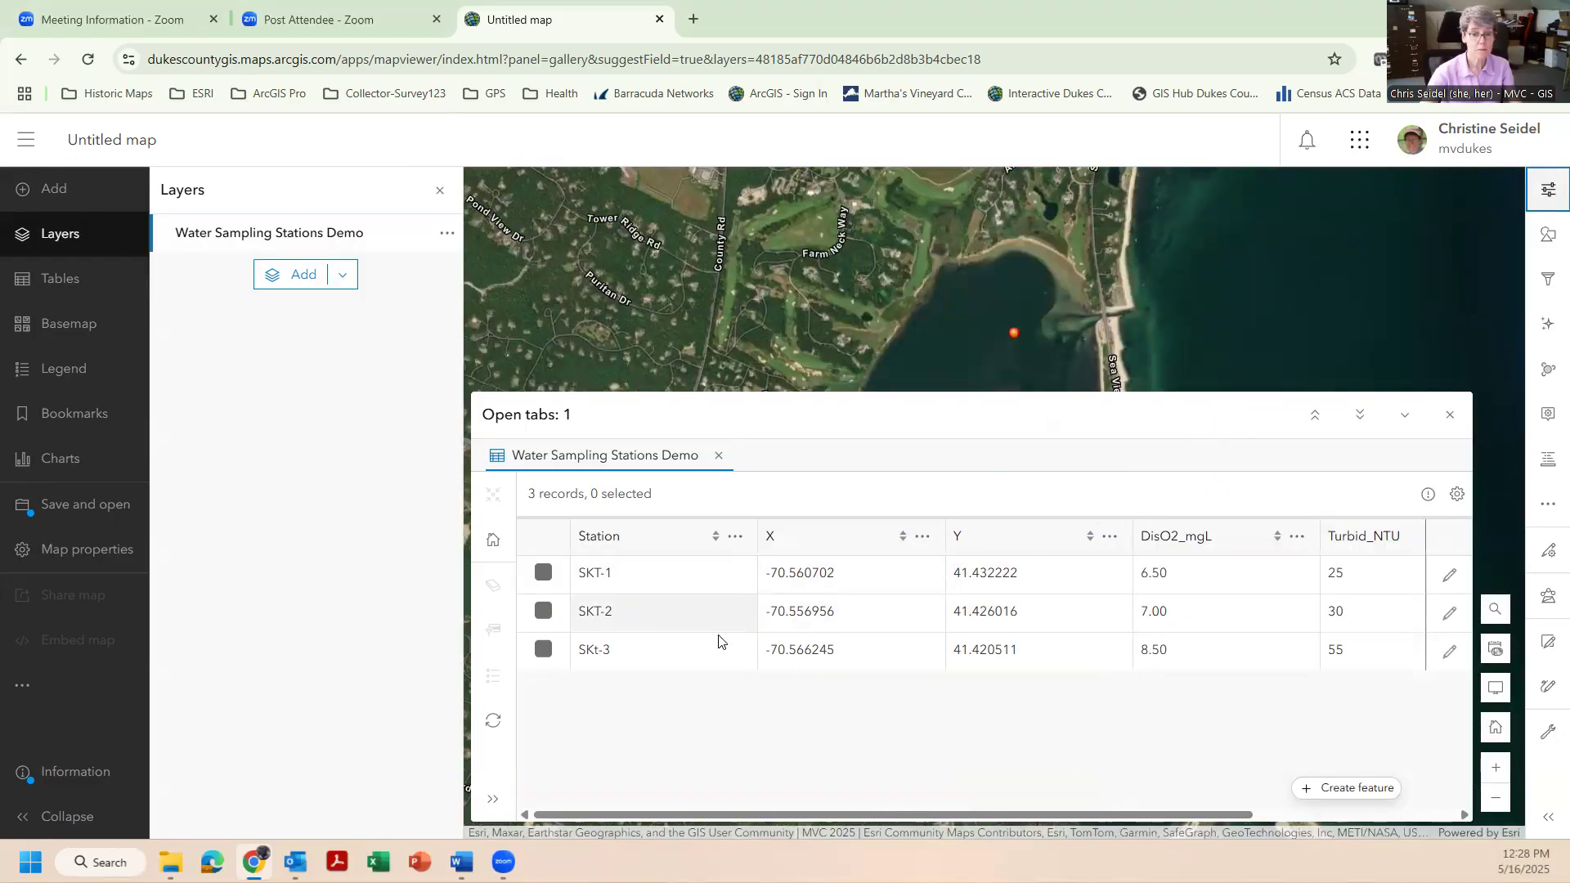
{"action": "left_click_drag", "start_coordinate": [893, 817], "coordinate": [1164, 842]}
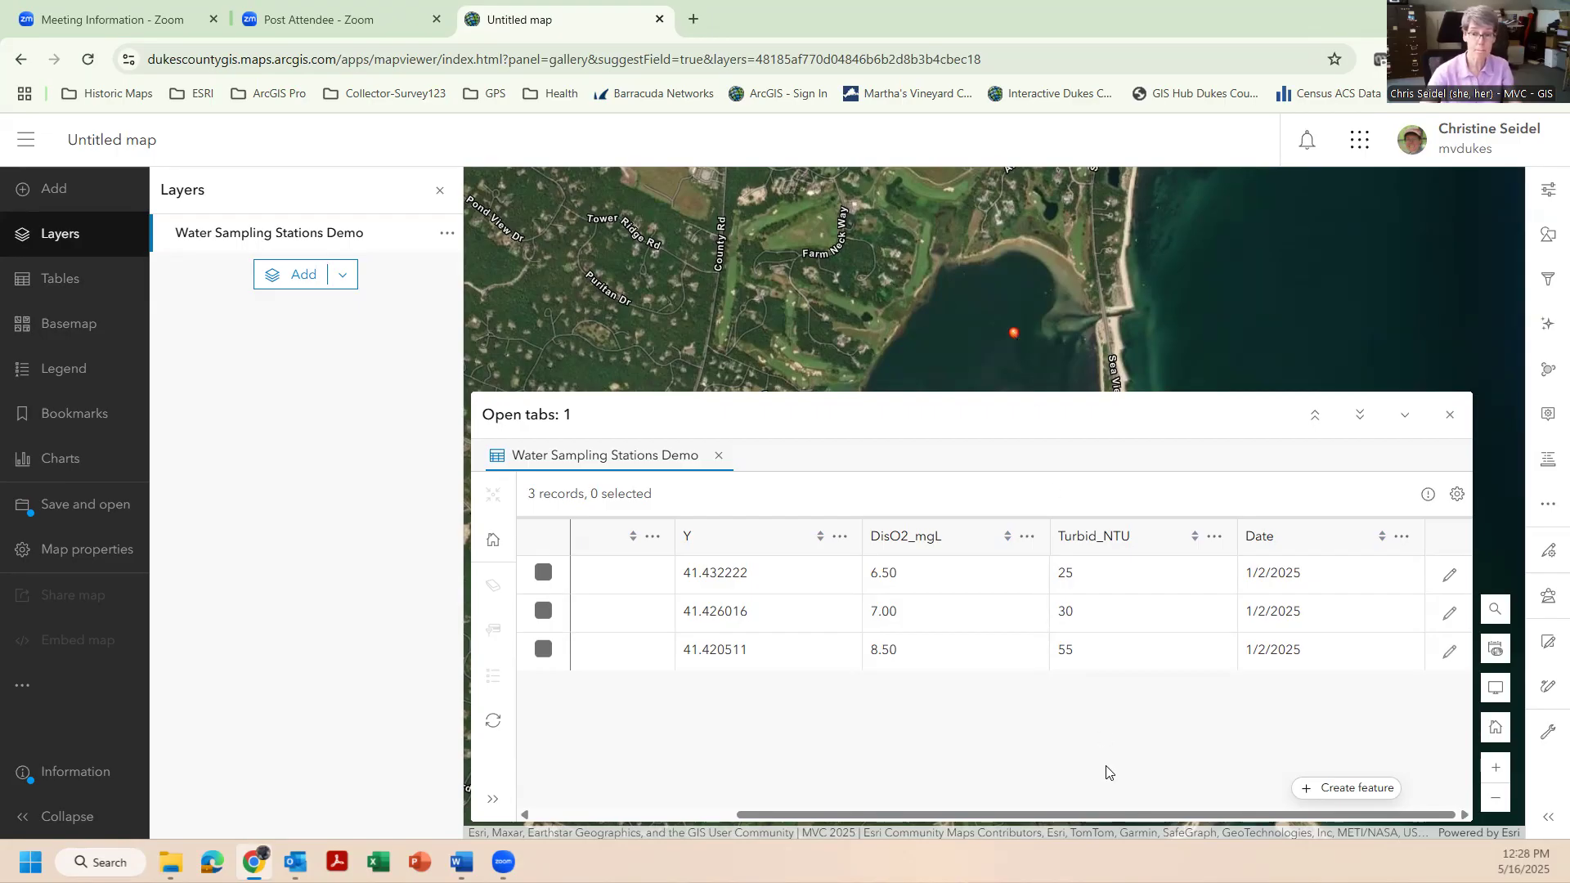
{"action": "left_click_drag", "start_coordinate": [1077, 816], "coordinate": [874, 816]}
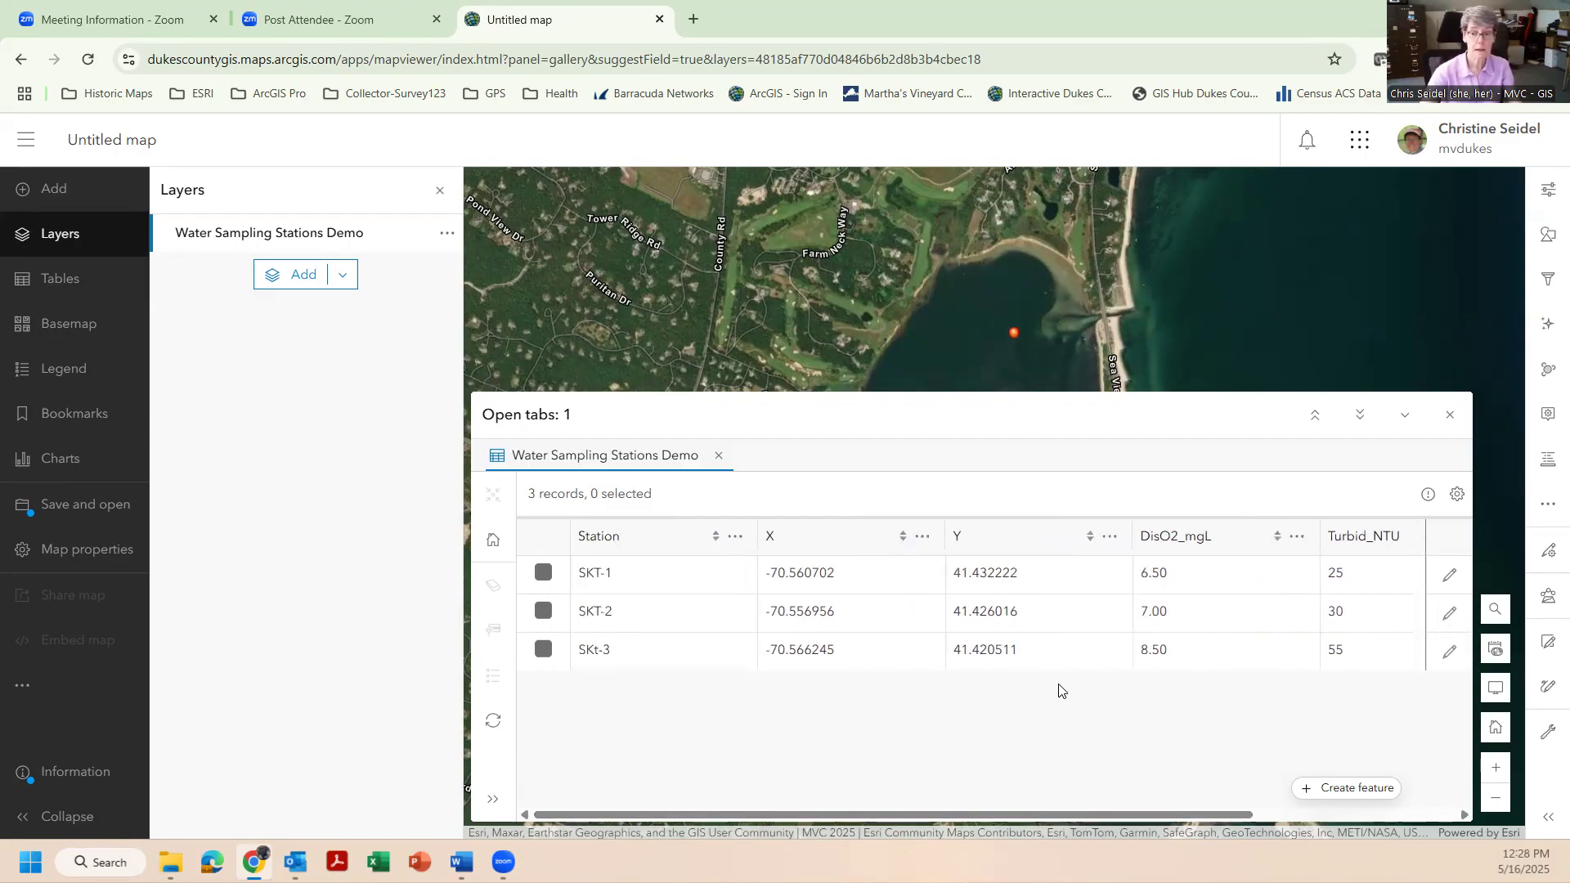
{"action": "left_click", "coordinate": [1449, 415]}
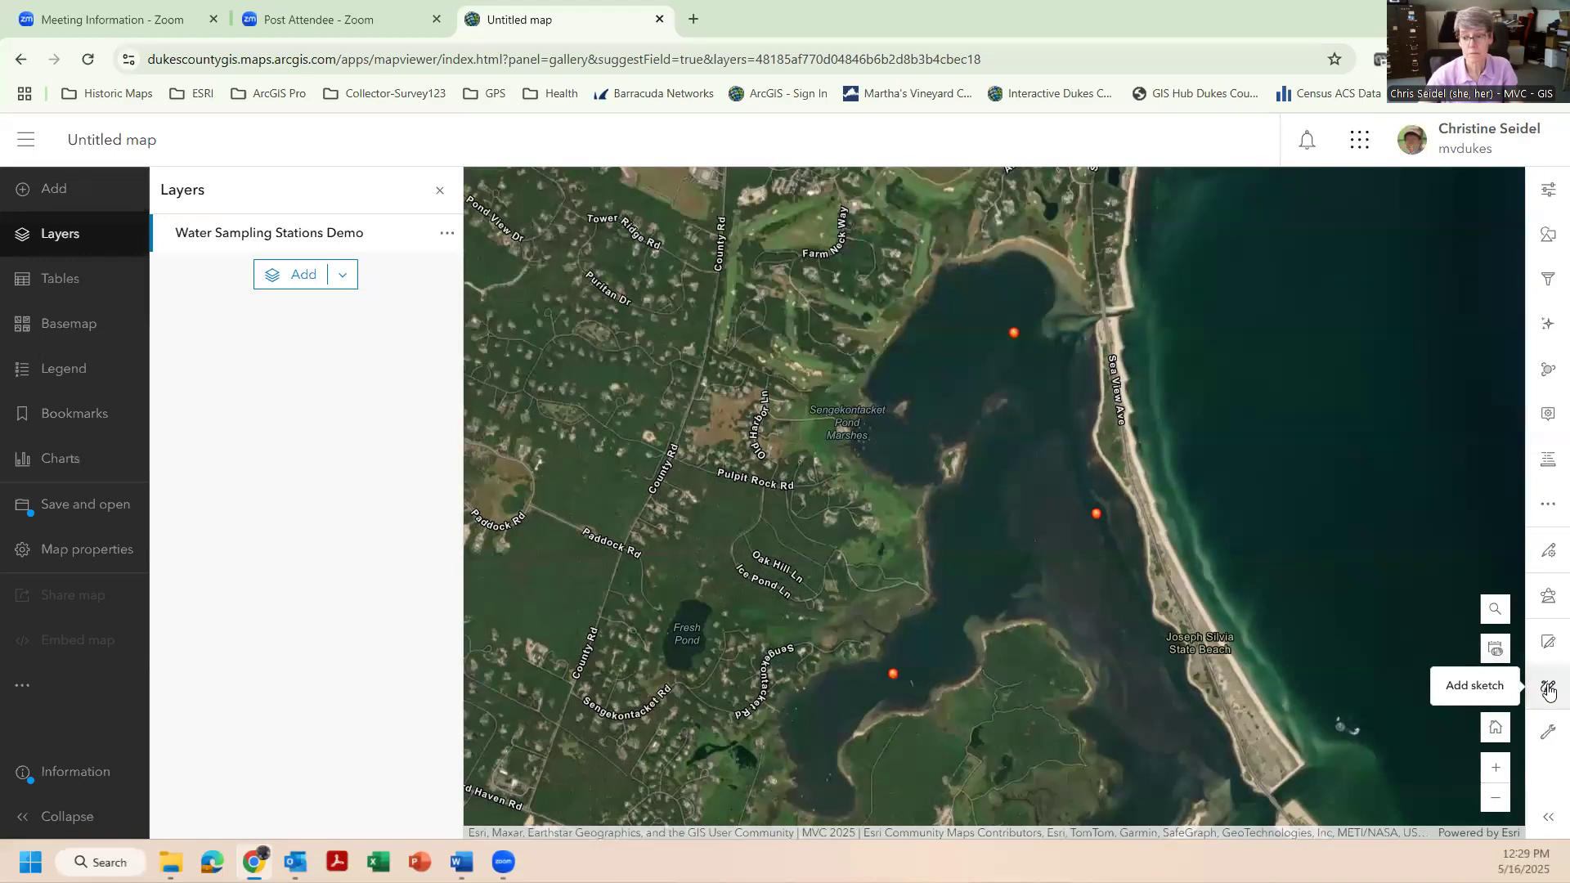
Step: Open the Measurement tool for the map
{"action": "left_click", "coordinate": [1548, 736]}
{"action": "left_click", "coordinate": [1491, 777]}
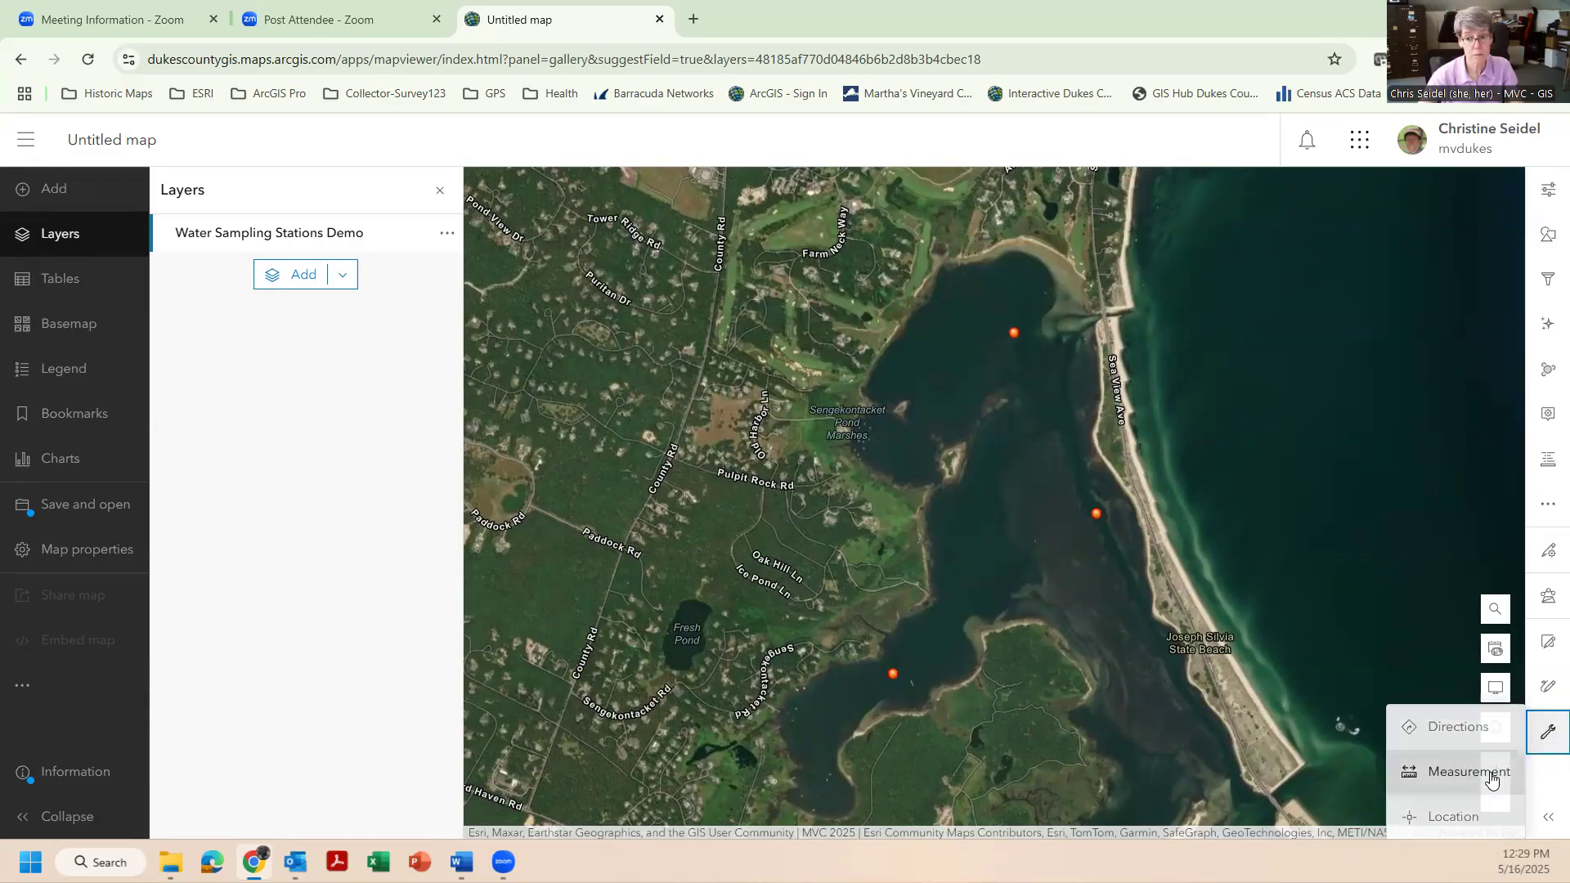